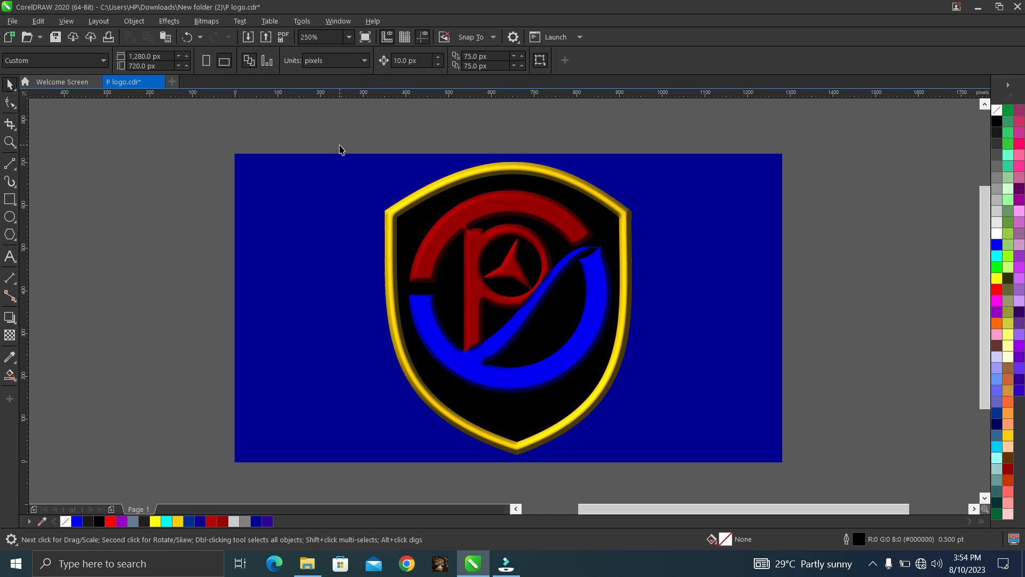
Move the whole finished shield logo horizontally to the left edge of the page to free the working area.
left_click_drag(319, 109, 675, 489)
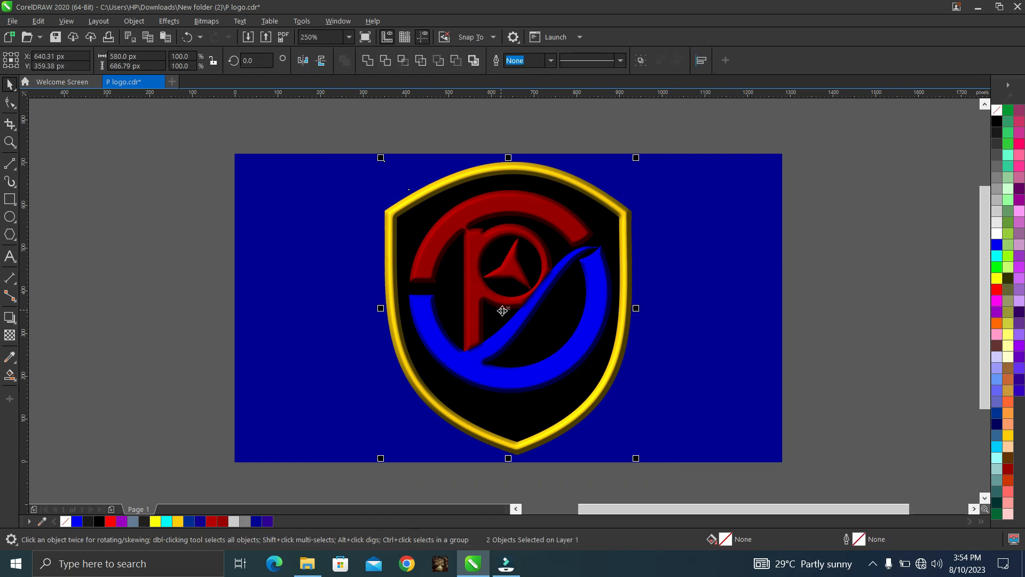
left_click_drag(505, 311, 218, 312)
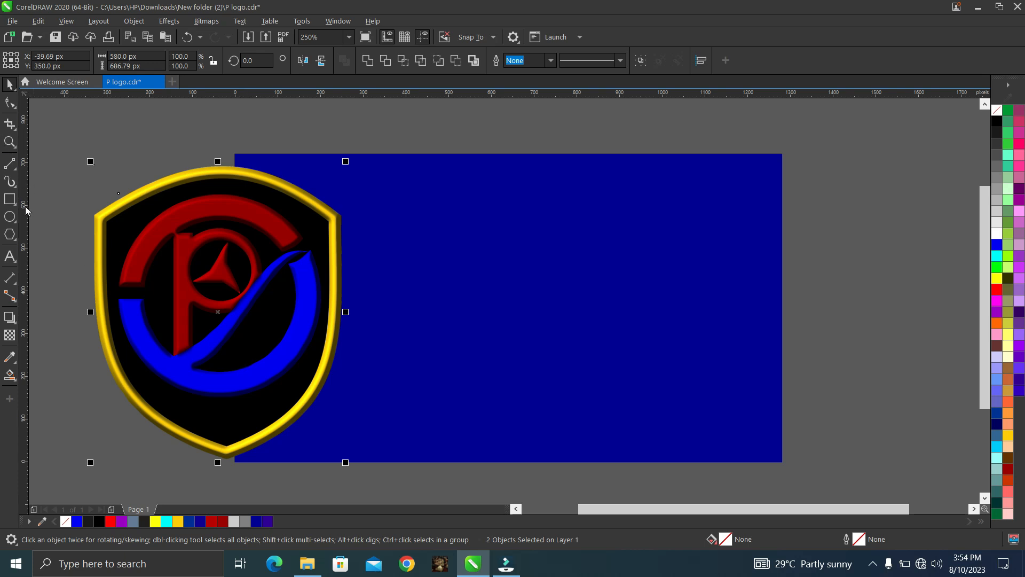
Draw a circle about 379 px in diameter beside the logo, filled black and without an outline.
left_click(11, 218)
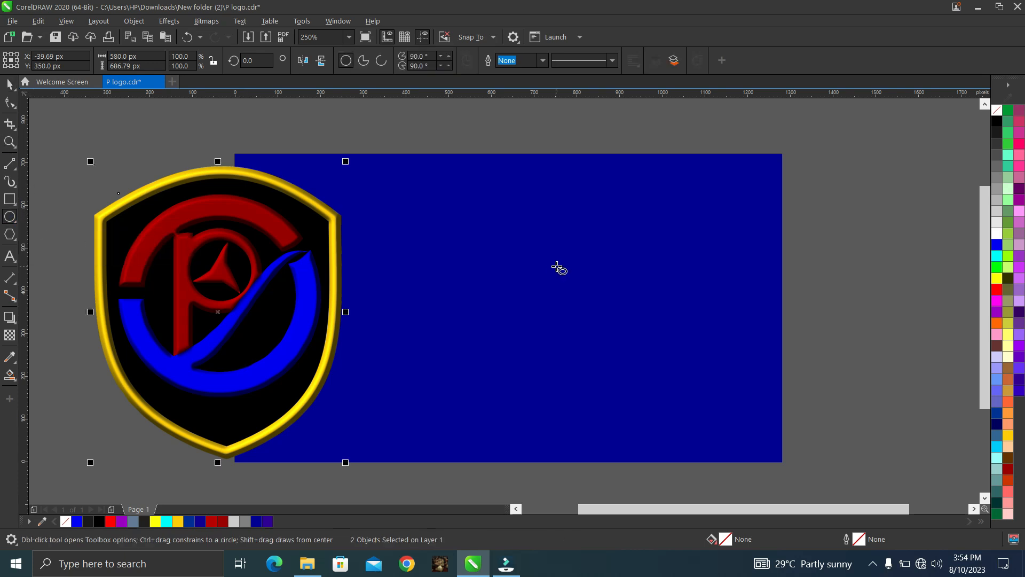
left_click_drag(482, 232, 612, 394)
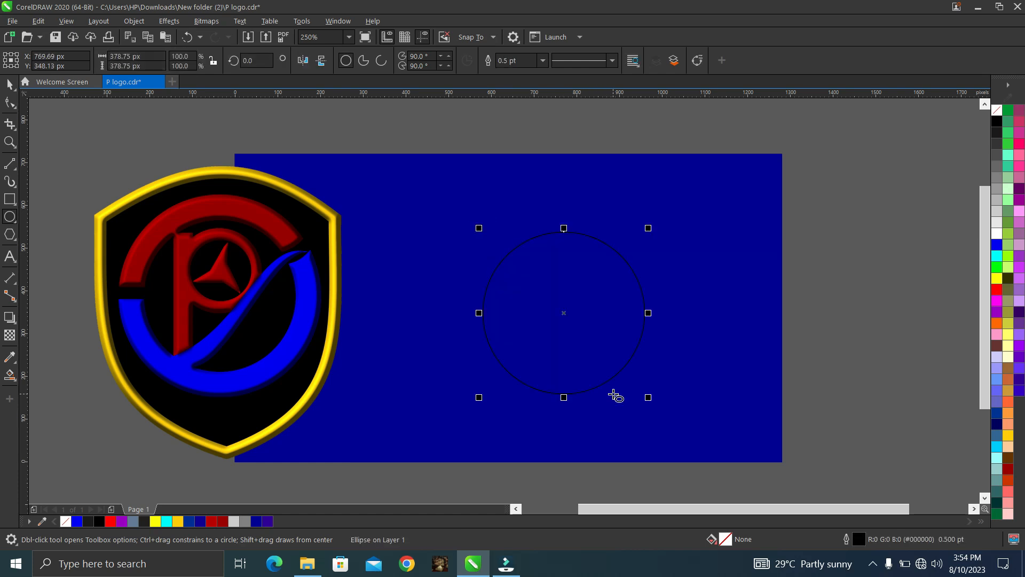
left_click(997, 123)
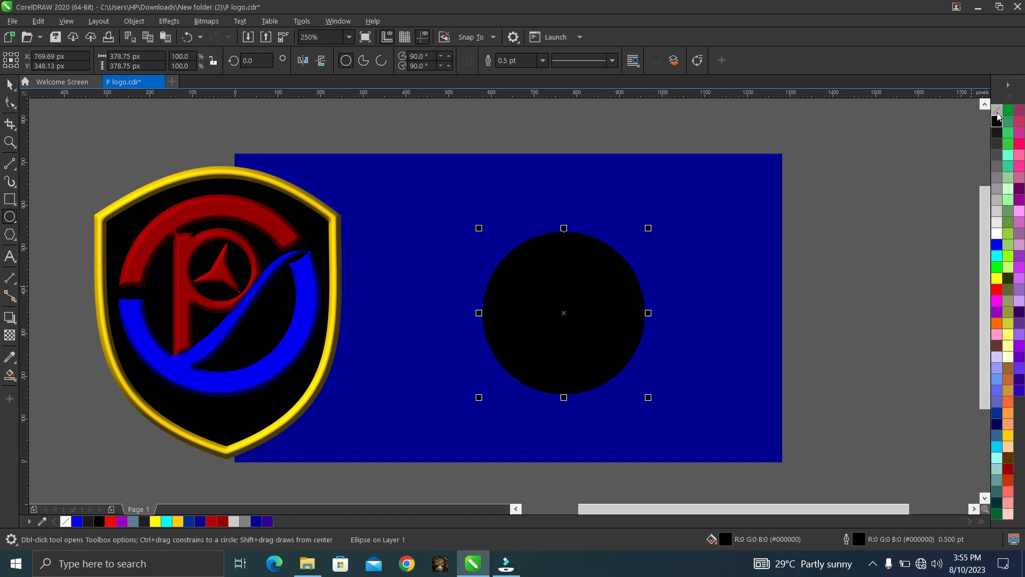
right_click(997, 112)
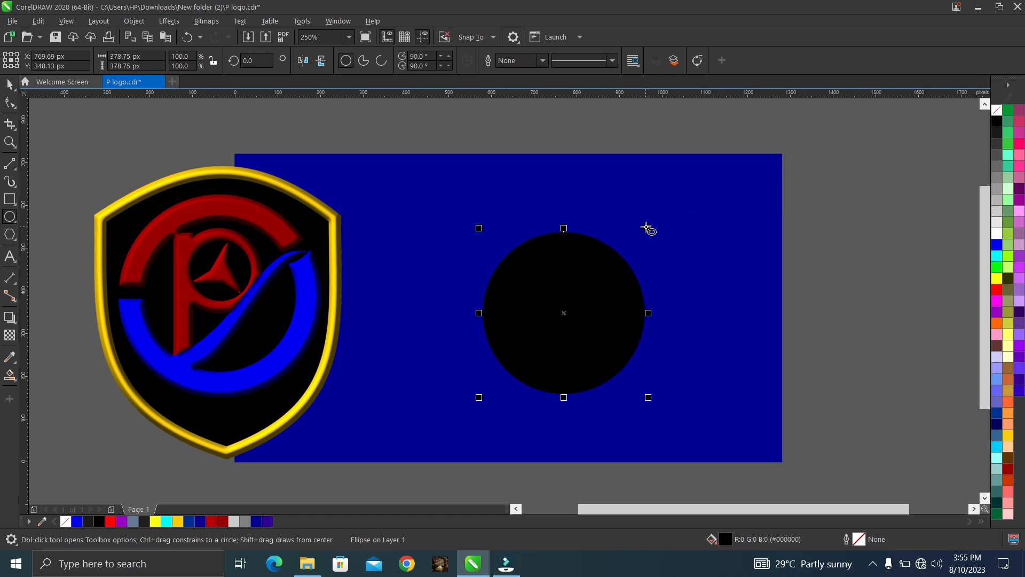
Cut a ring from the black circle by trimming it with a concentric copy about 291 px wide, and delete the copy.
left_click_drag(648, 228, 631, 234)
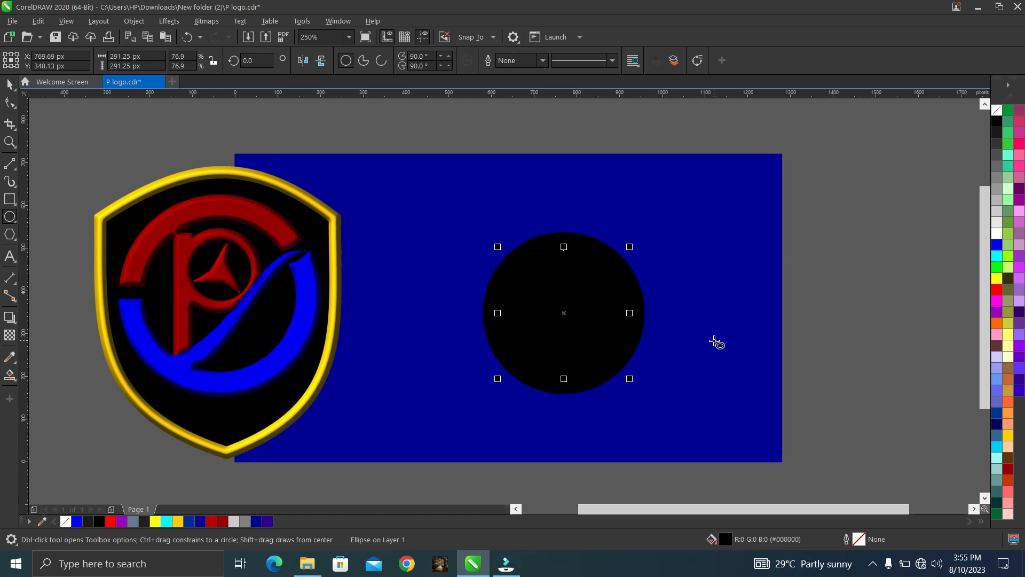
left_click(638, 326, "shift")
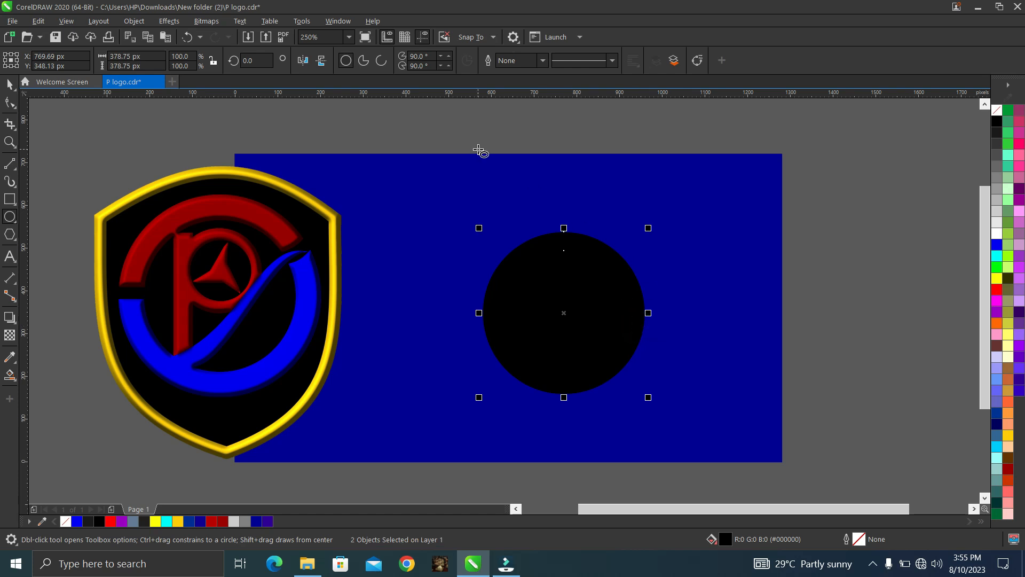
left_click(15, 86)
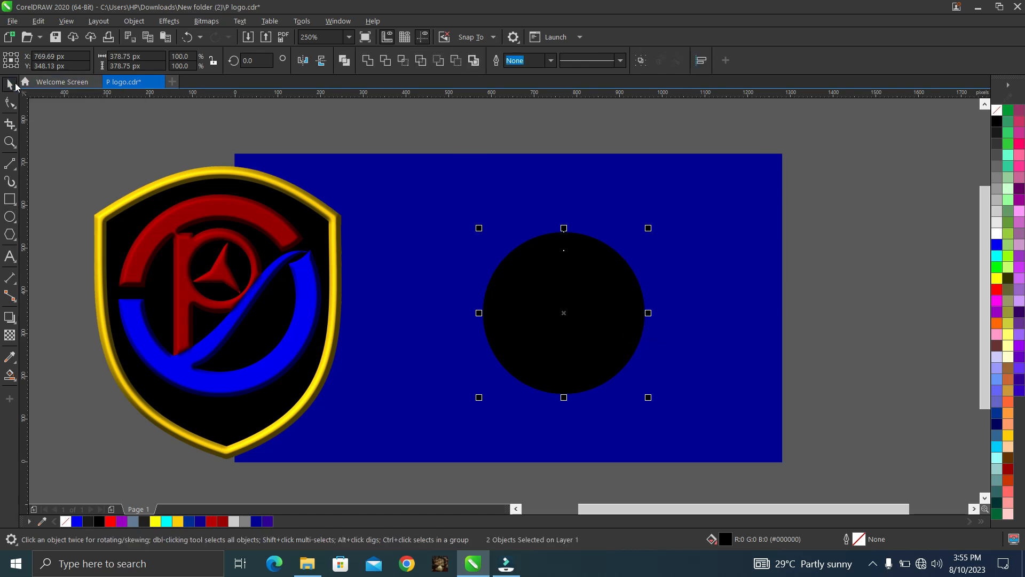
left_click(385, 60)
left_click(910, 305)
left_click(592, 331)
left_click_drag(568, 320, 838, 266)
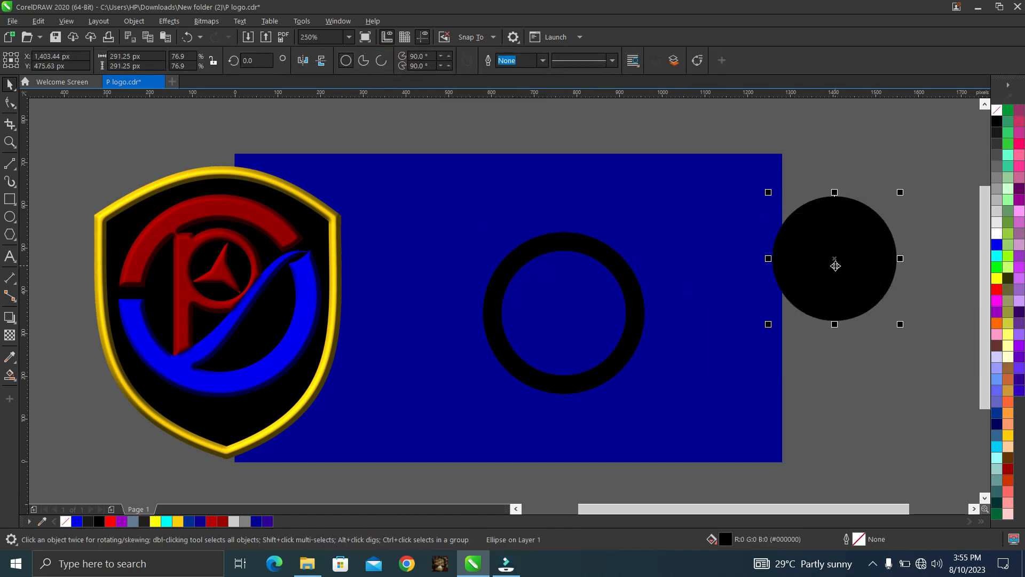
key("Delete")
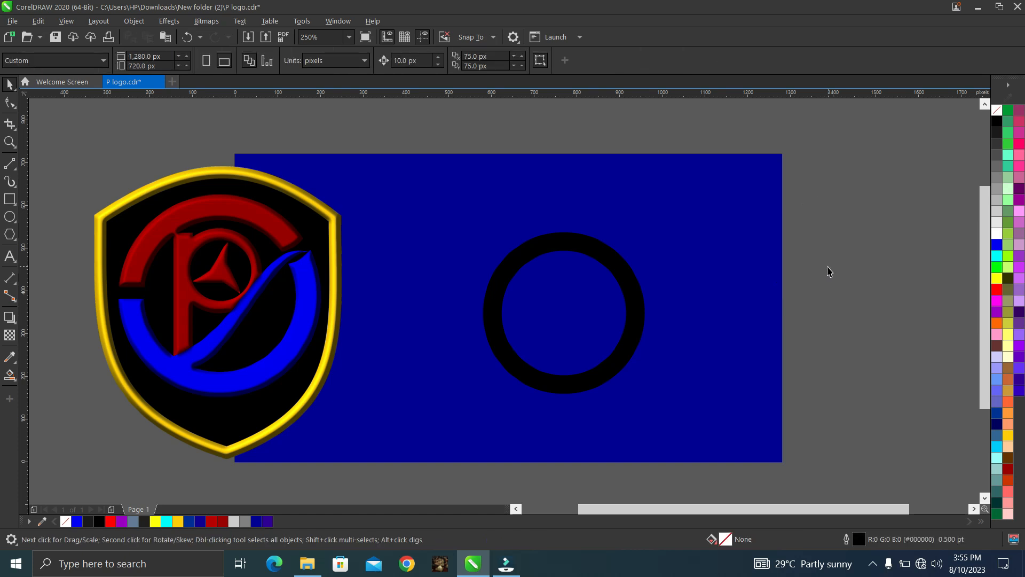
Draw a rectangle about 66 by 33 px above the ring's upper right and convert it to curves.
left_click(10, 200)
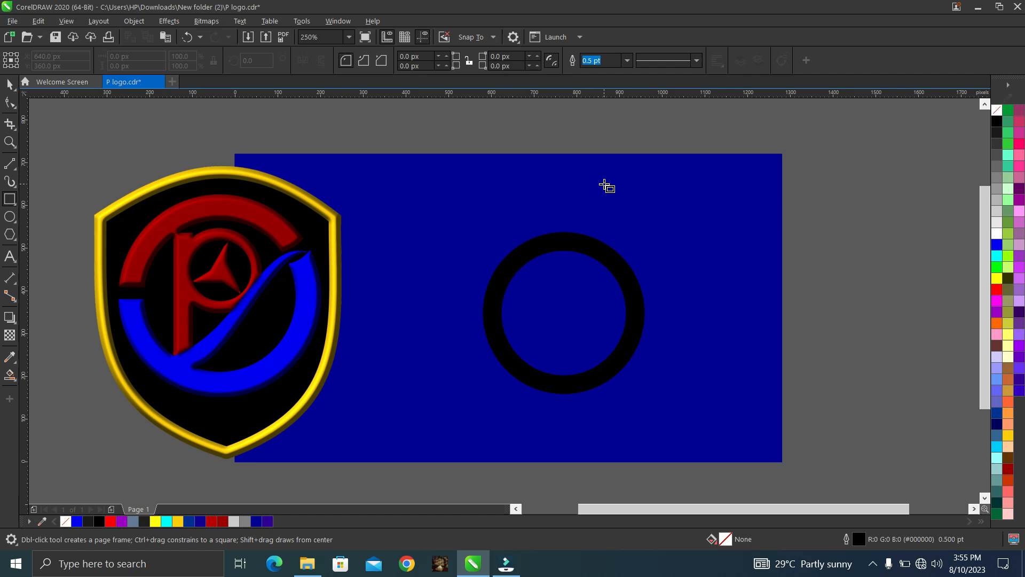
left_click_drag(604, 185, 636, 201)
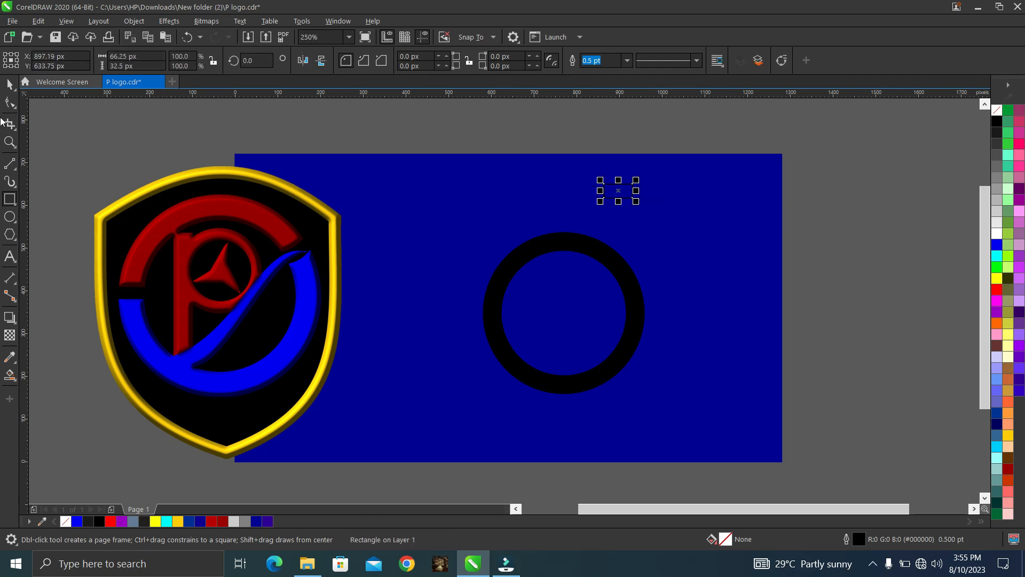
left_click(10, 103)
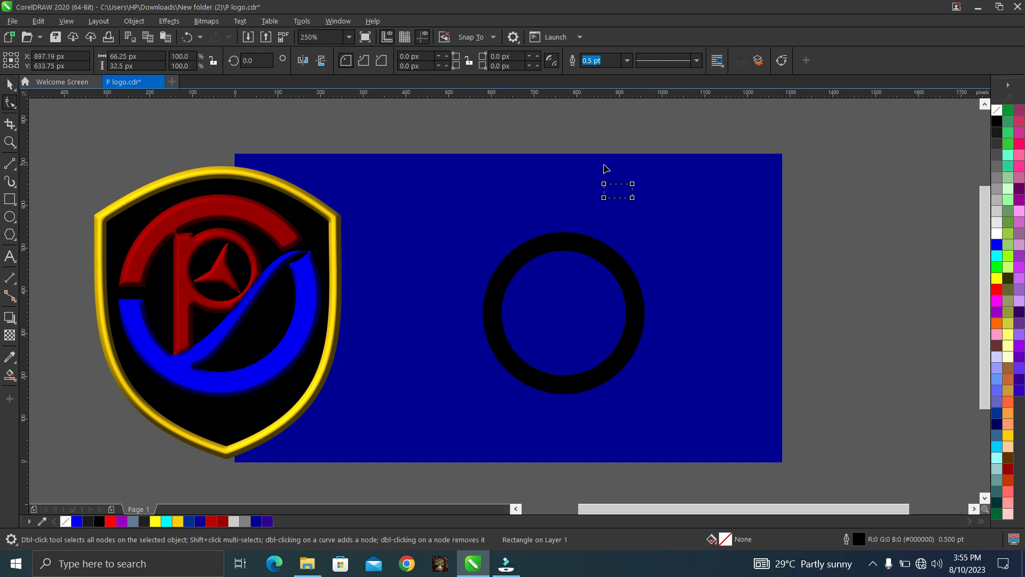
scroll(611, 171, "up", 2)
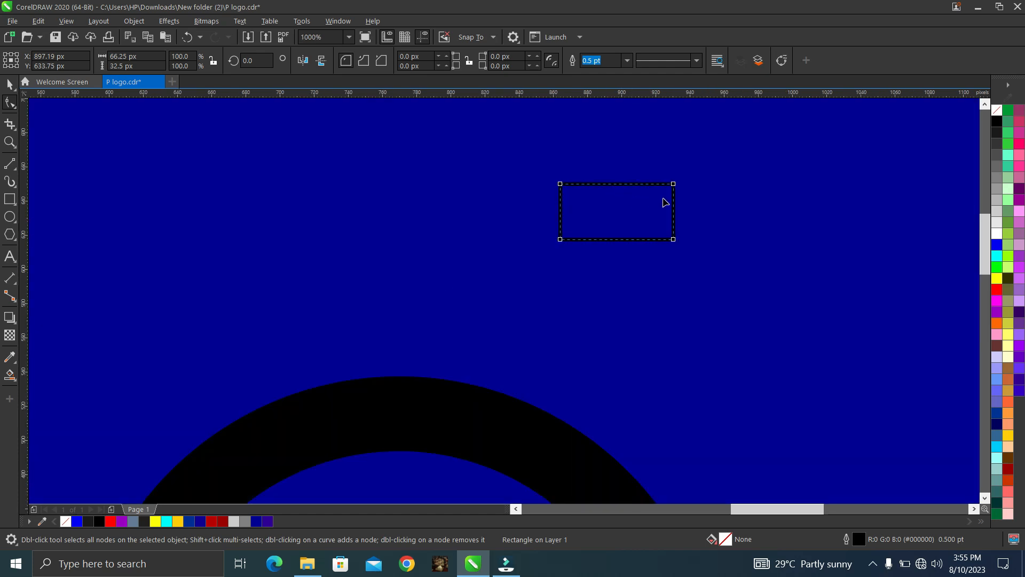
right_click(673, 186)
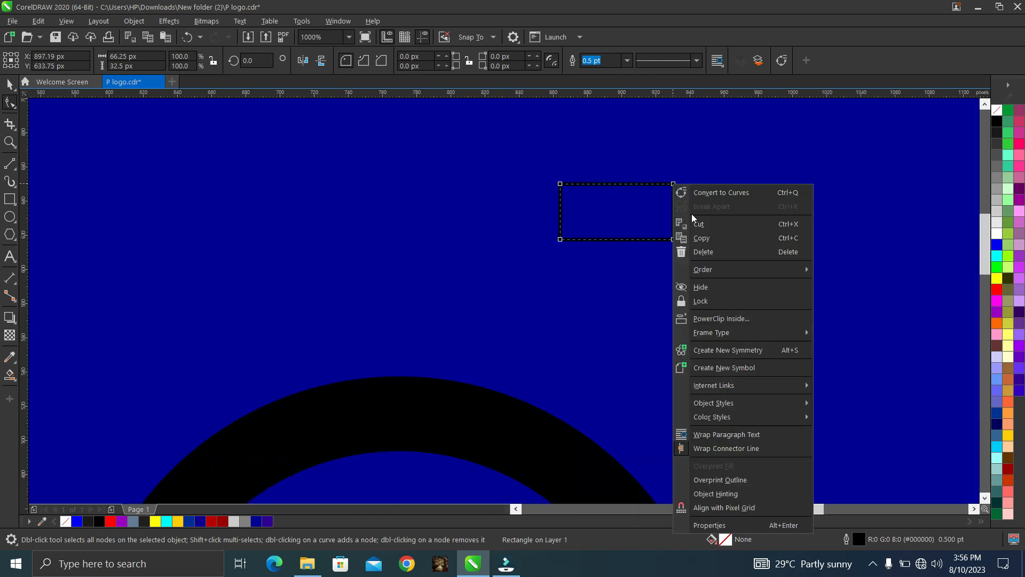
left_click(706, 193)
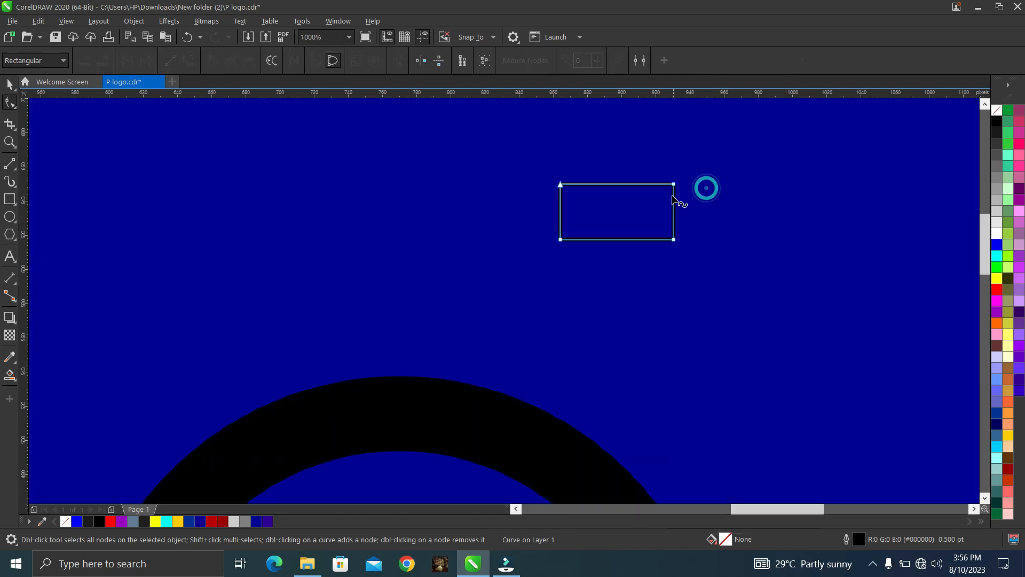
Convert the top and bottom edges of the small rectangle from lines to curve segments.
right_click(617, 185)
key("Escape")
left_click(614, 184)
right_click(615, 185)
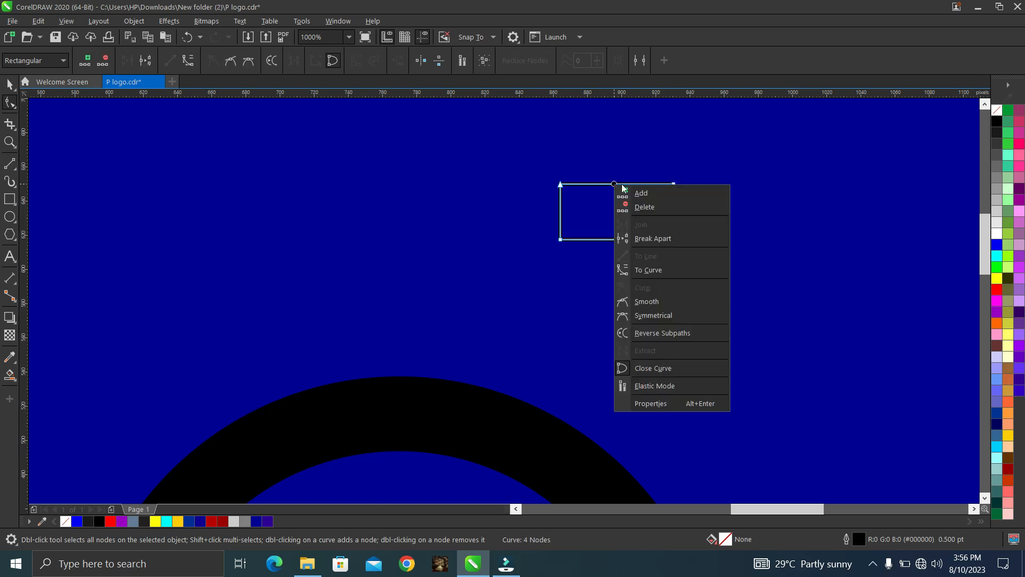
left_click(646, 273)
right_click(616, 241)
left_click(618, 240)
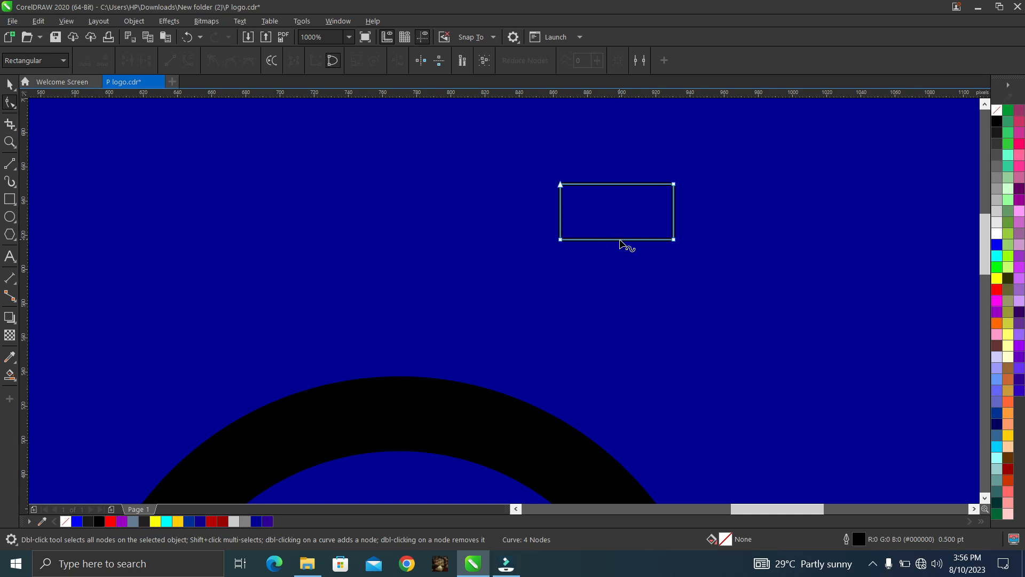
right_click(619, 240)
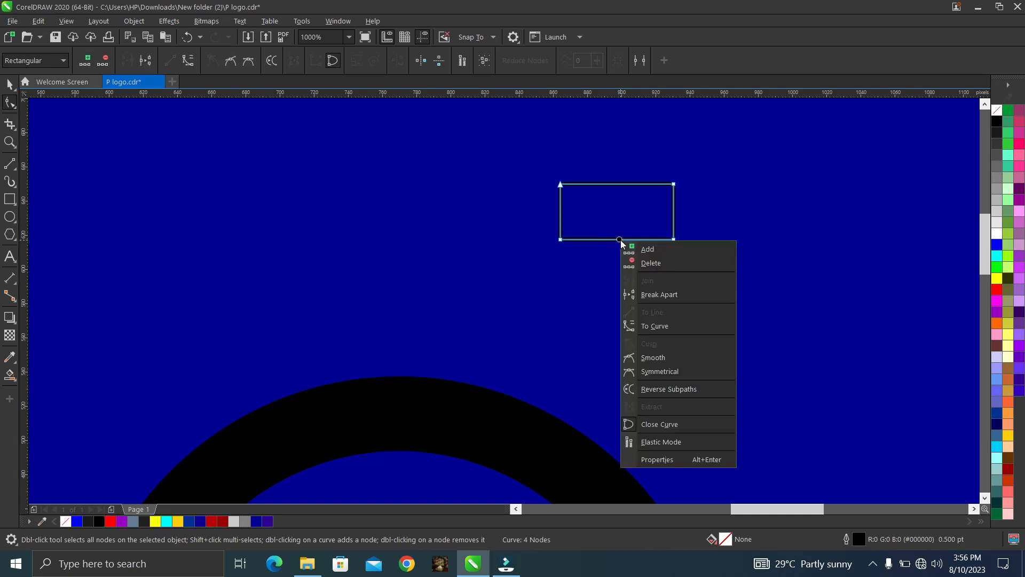
left_click(660, 327)
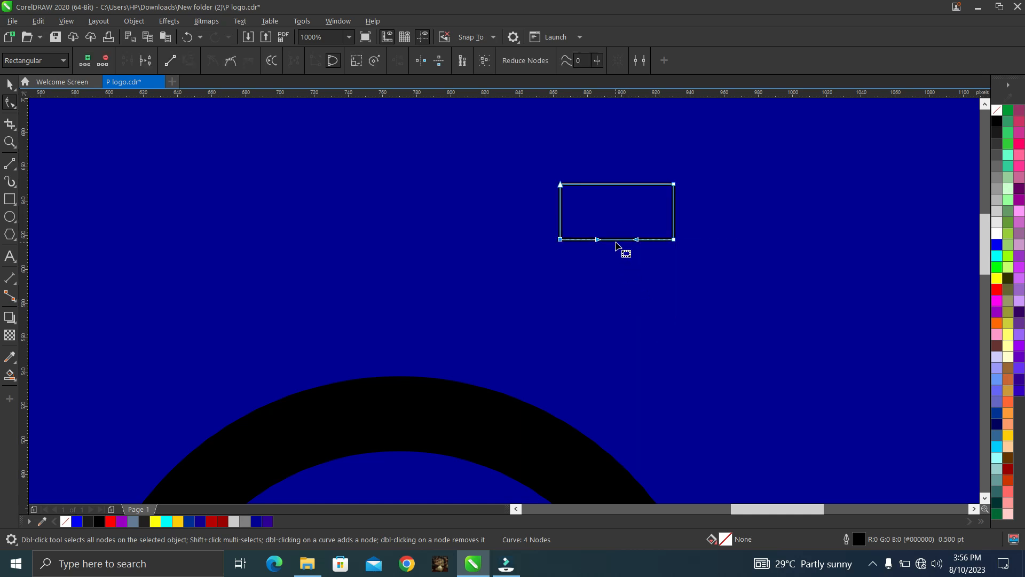
Bow the rectangle's bottom and top edges downward and lower its two top corners to form a narrow curved band.
left_click_drag(617, 243, 615, 253)
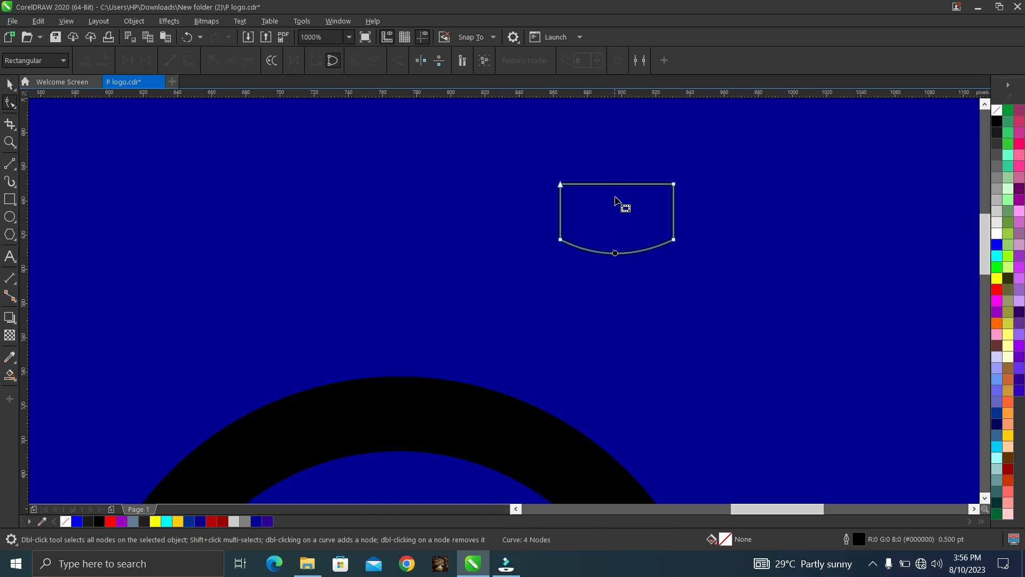
left_click_drag(619, 184, 619, 201)
left_click_drag(547, 167, 718, 248)
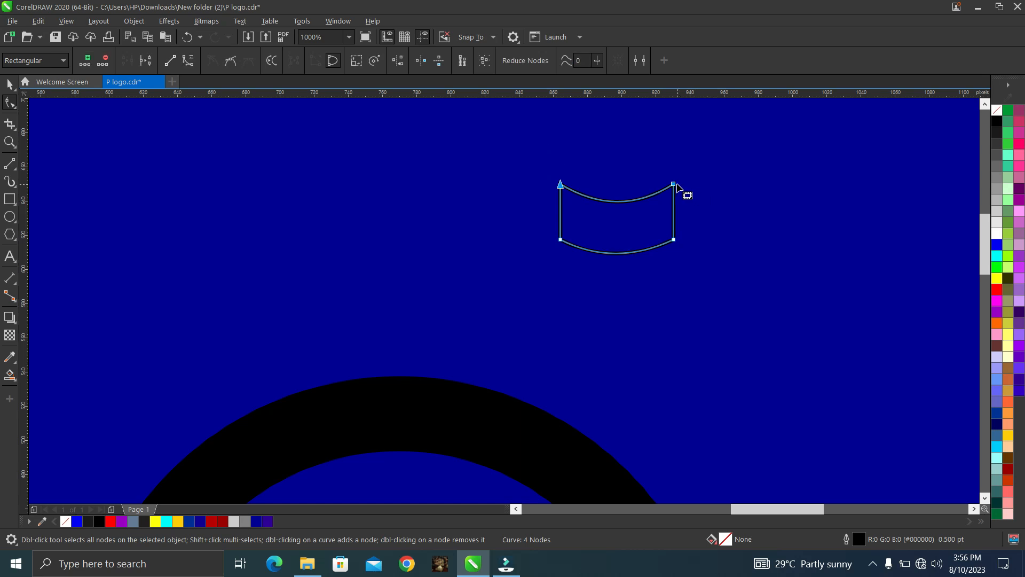
left_click_drag(677, 186, 676, 212)
Fill the curved band with yellow and remove its outline.
scroll(674, 214, "down", 2)
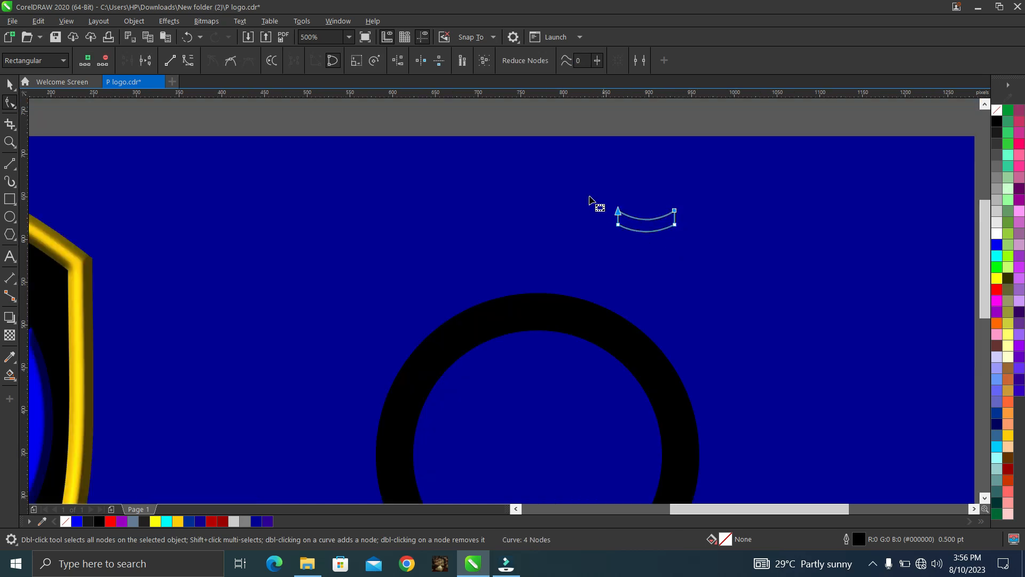
key("space")
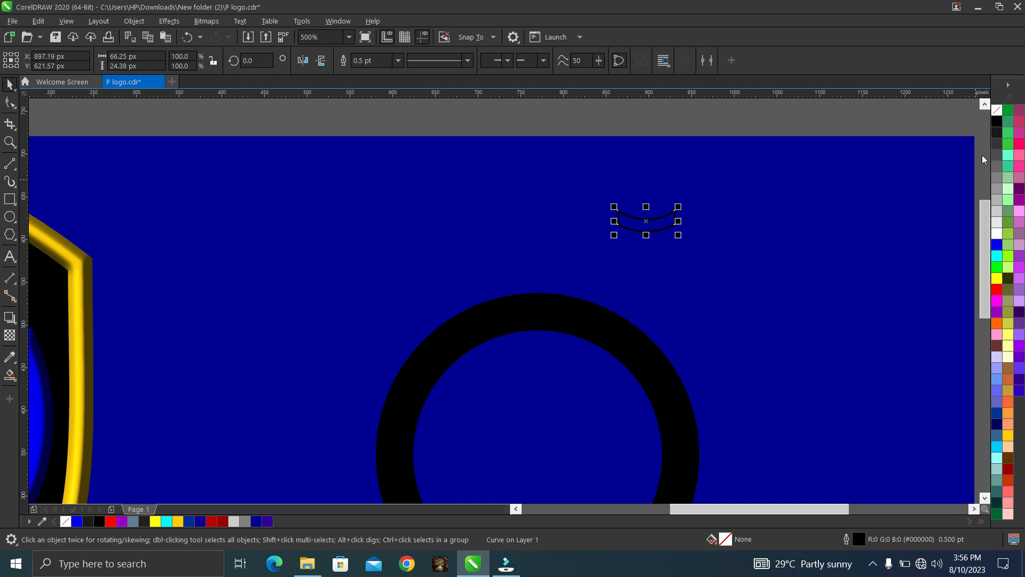
left_click(999, 277)
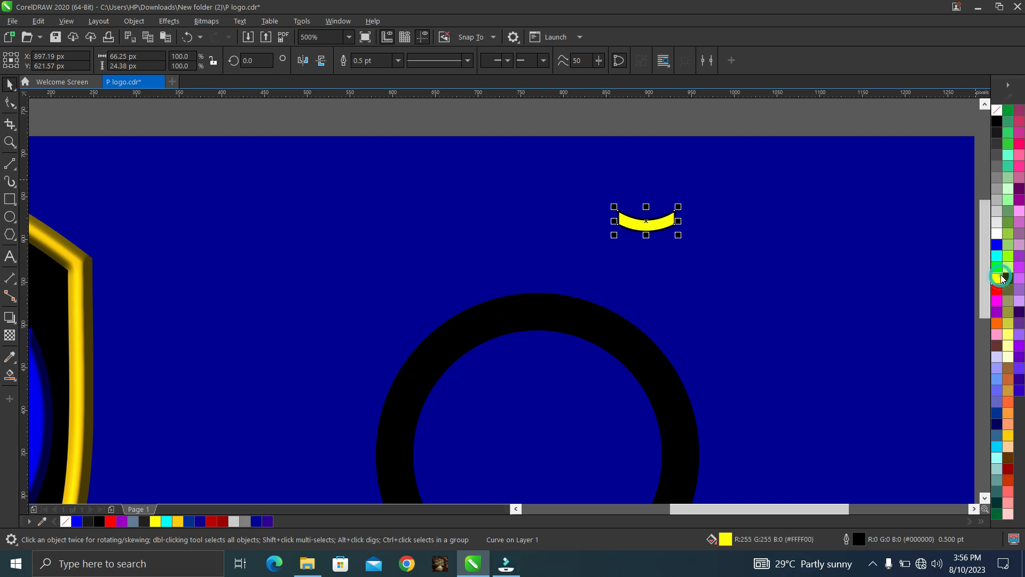
right_click(997, 110)
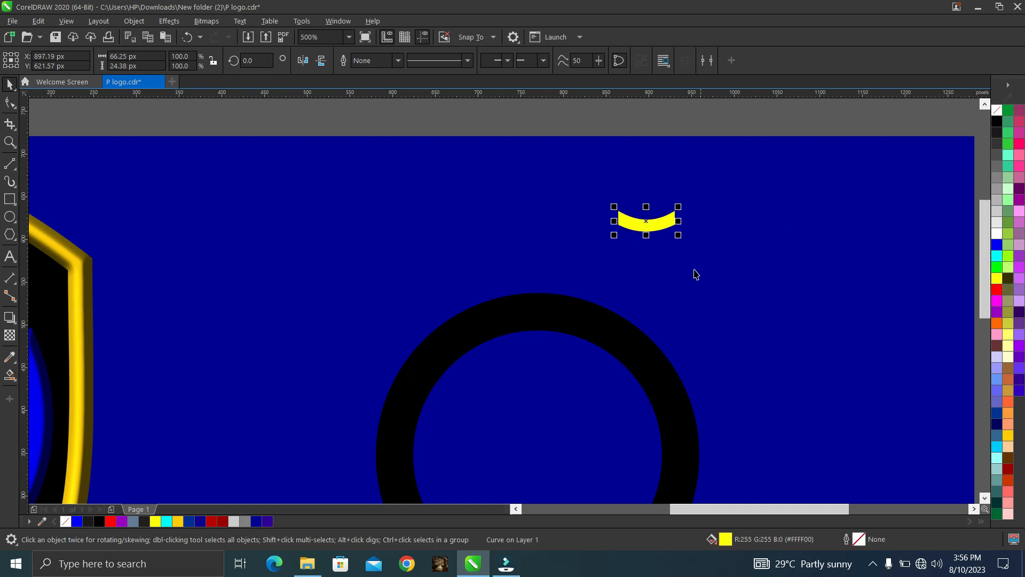
Rotate the yellow band about 29° counterclockwise and place it across the upper right part of the black ring.
left_click(636, 227)
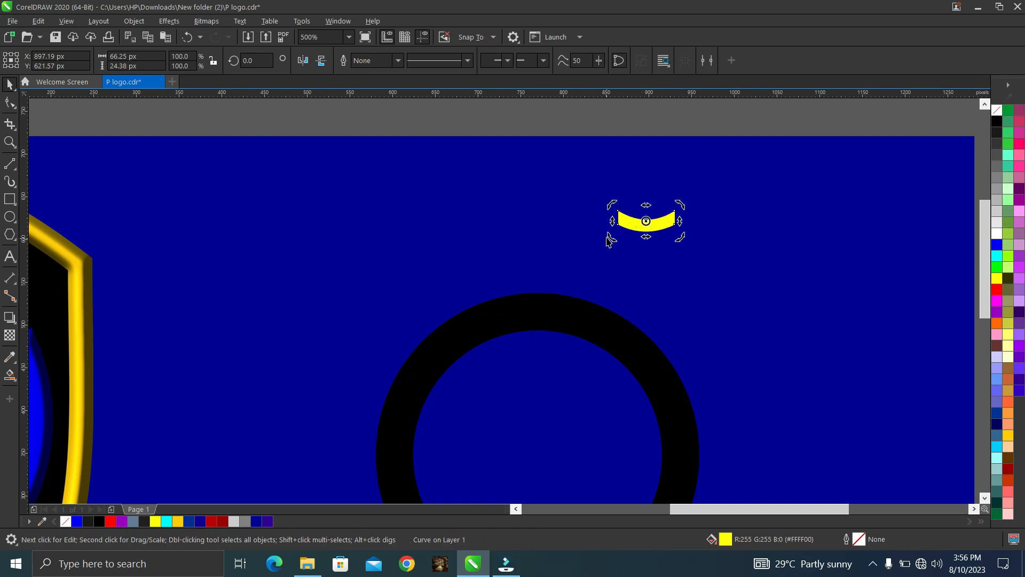
left_click_drag(610, 237, 614, 265)
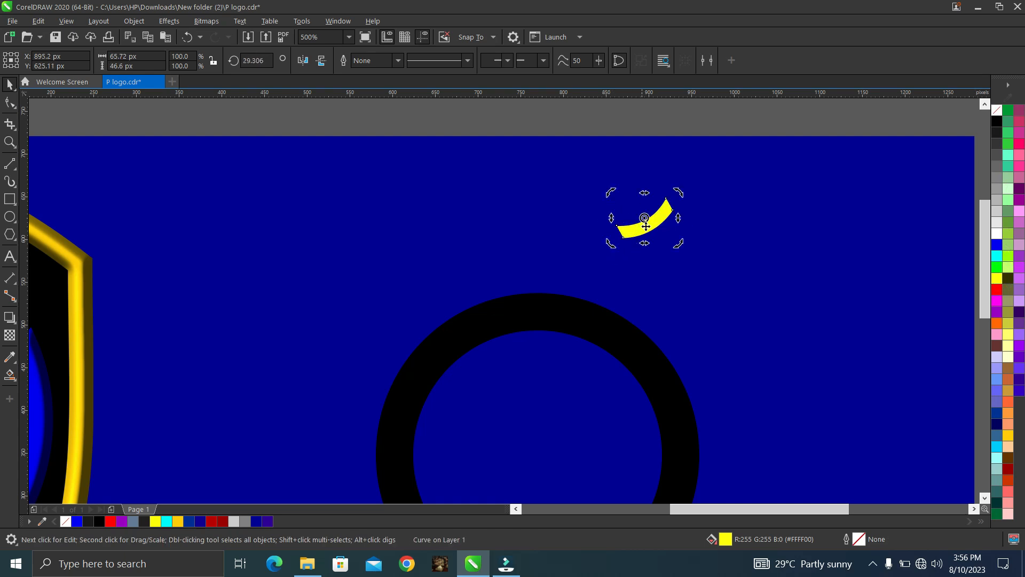
left_click(654, 218)
left_click_drag(654, 218, 658, 377)
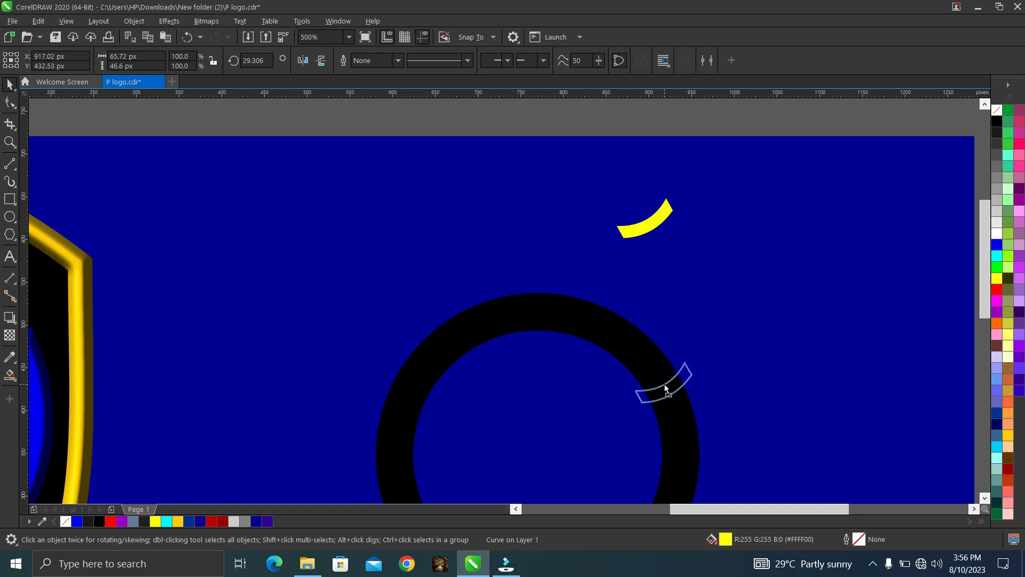
left_click_drag(664, 384, 664, 383)
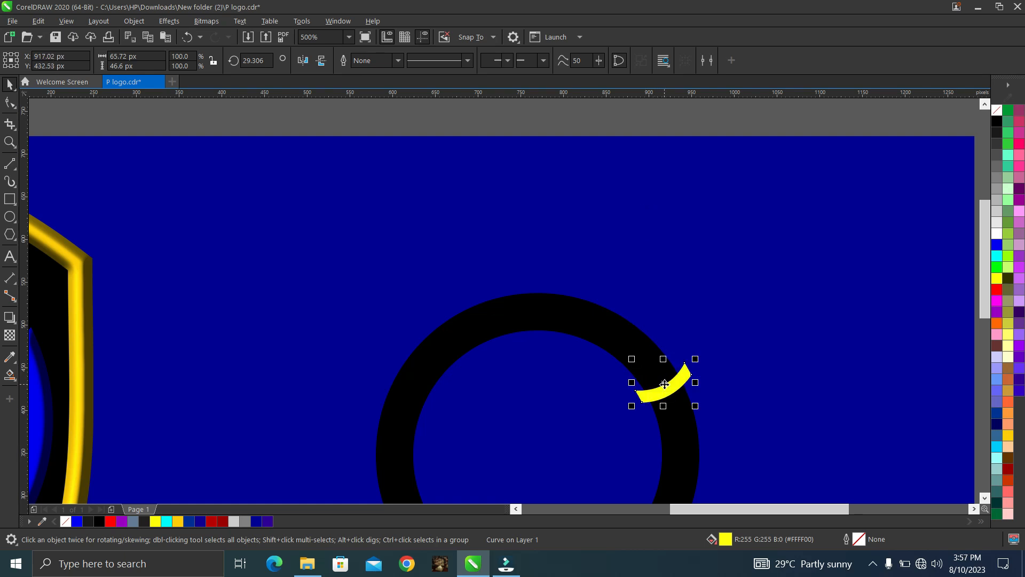
Trim the black ring with the yellow band to cut a curved gap, and delete the band.
left_click(528, 323, "shift")
left_click(385, 60)
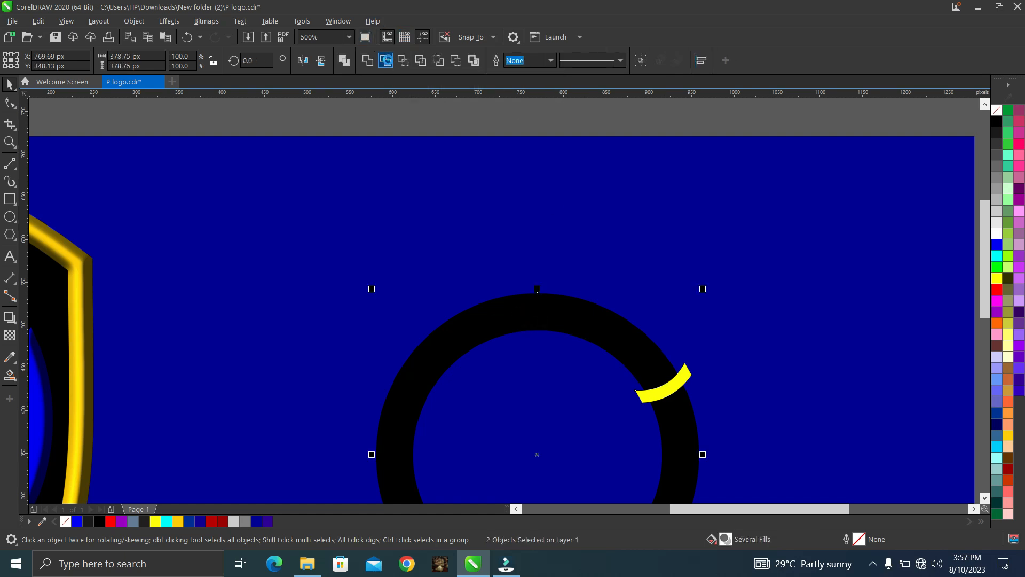
left_click(687, 384)
left_click_drag(686, 383, 735, 312)
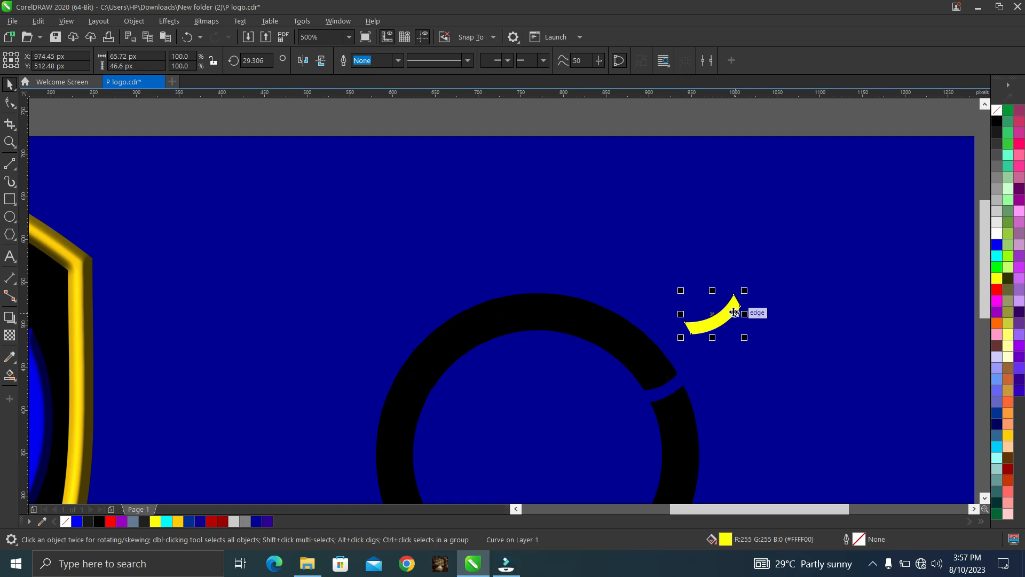
key("Delete")
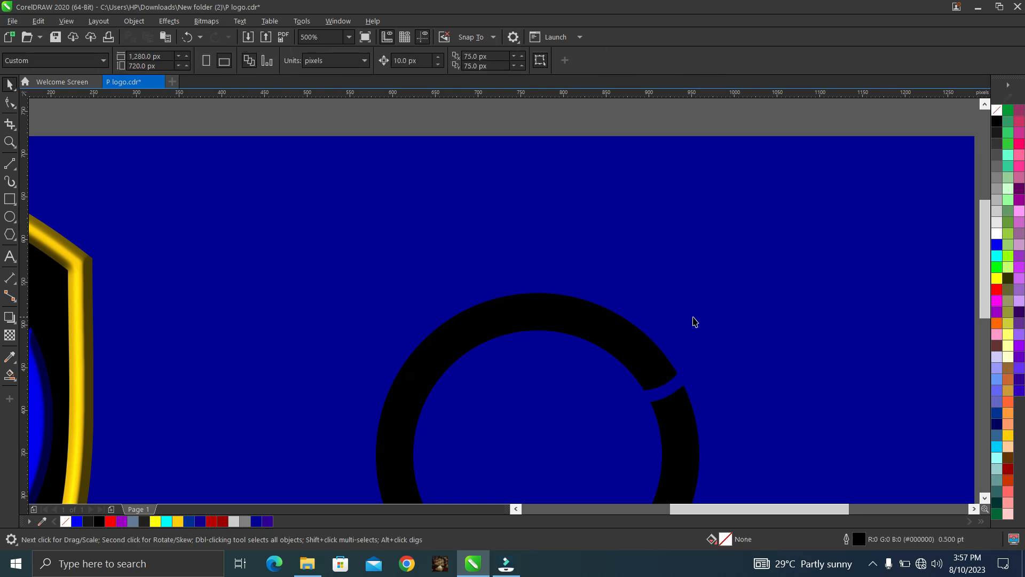
Draw a small rectangle about 41 by 17 px above the ring, fill it with yellow and remove its outline.
left_click(10, 200)
left_click_drag(403, 231, 440, 246)
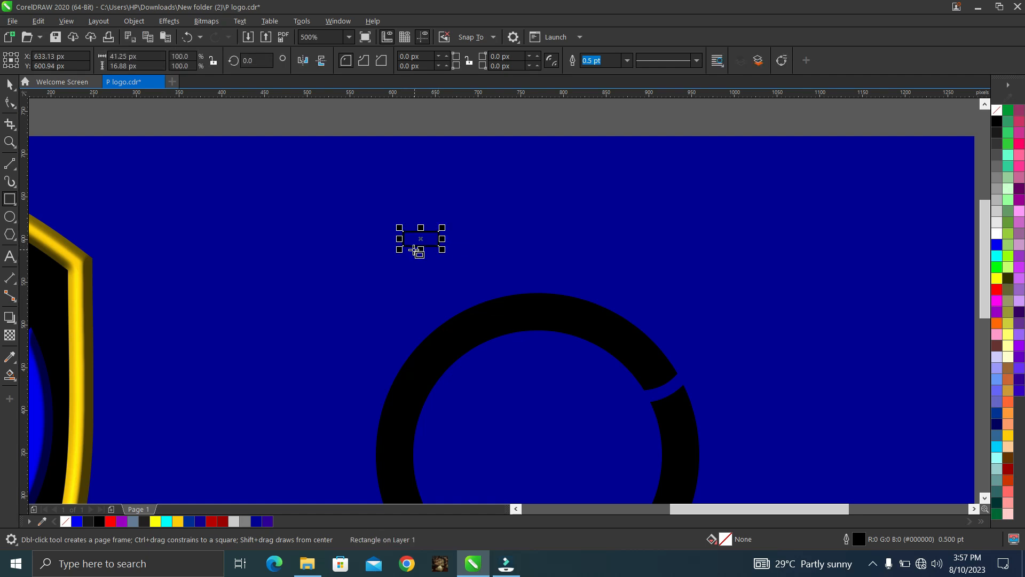
key("space")
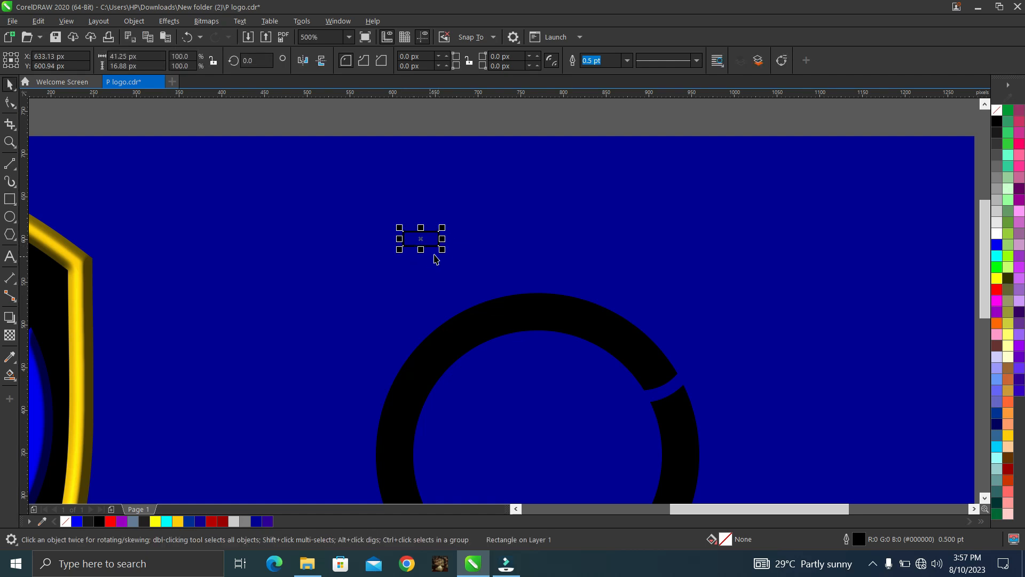
left_click(998, 276)
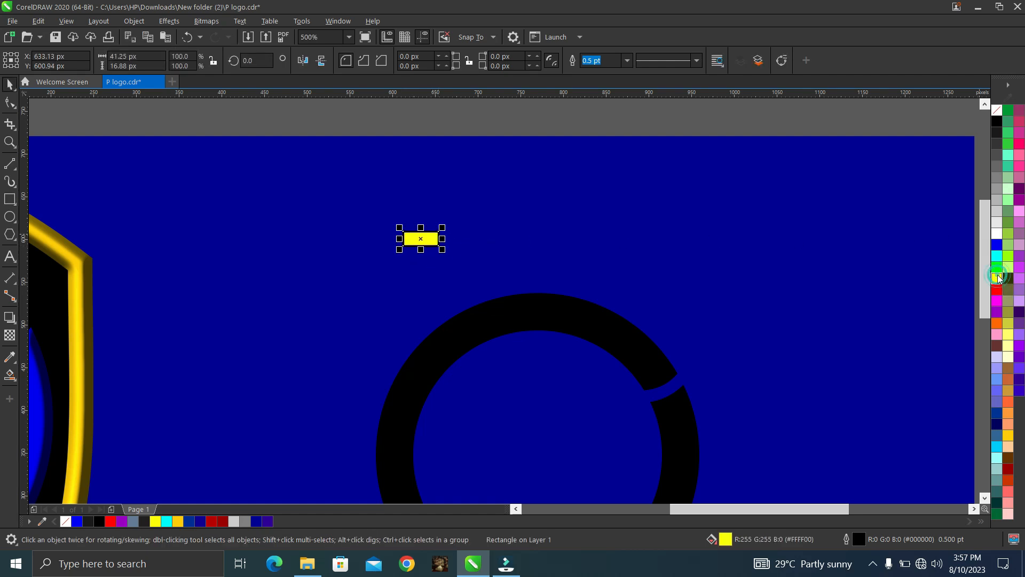
right_click(995, 112)
Place the yellow rectangle across the ring's left side and widen it to about 48 px so it spans the full band.
left_click_drag(415, 239, 416, 447)
left_click_drag(419, 451, 419, 451)
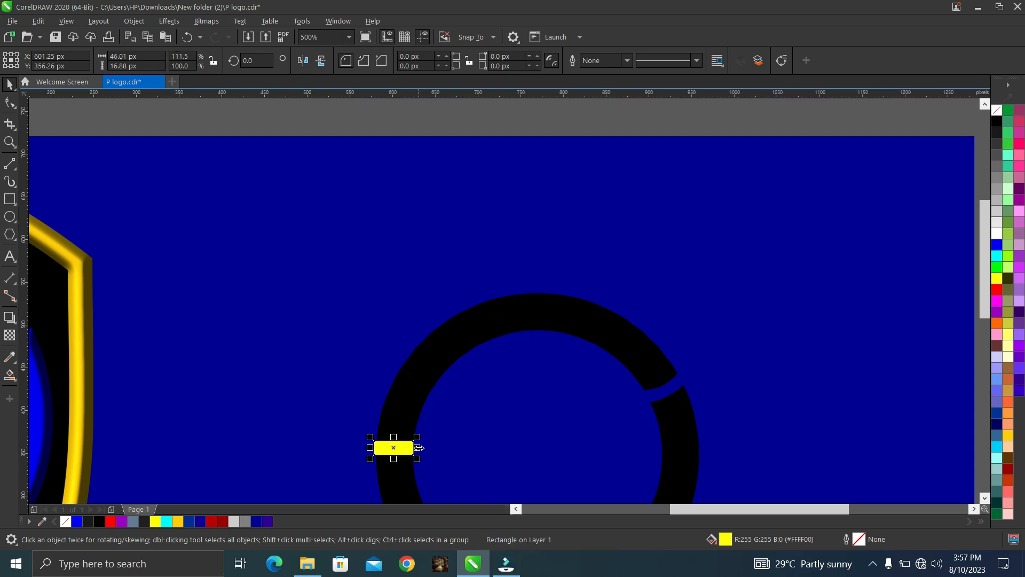
scroll(416, 467, "up", 1)
scroll(417, 467, "up", 2)
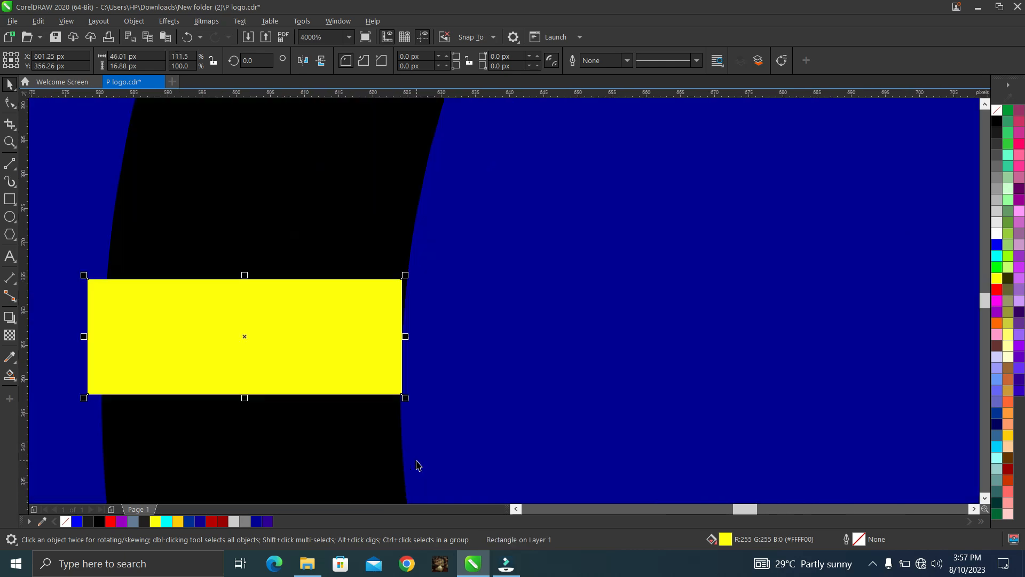
left_click_drag(406, 337, 420, 338)
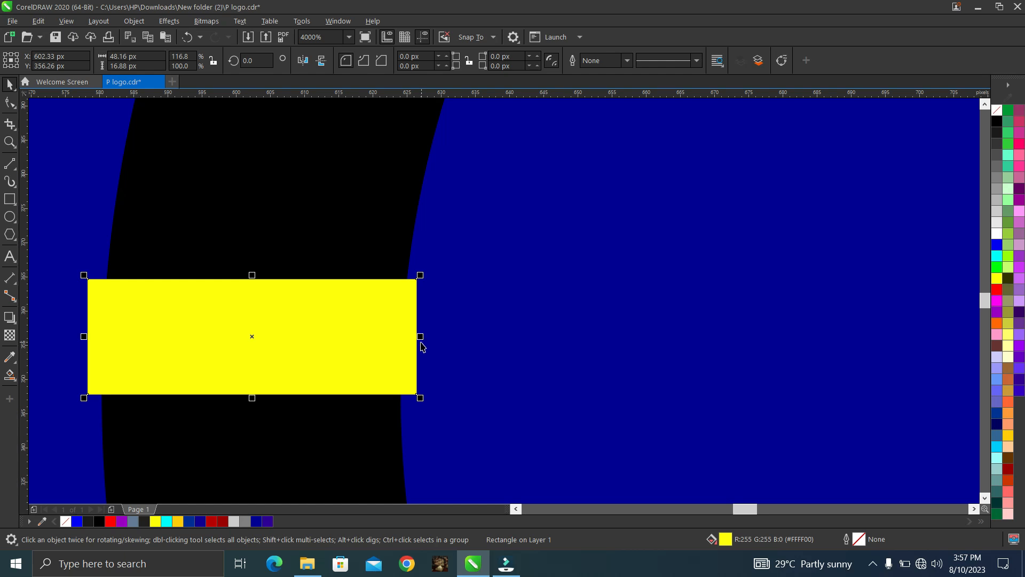
Trim the black ring with the yellow rectangle to cut a straight gap, and delete the rectangle.
left_click(267, 184, "shift")
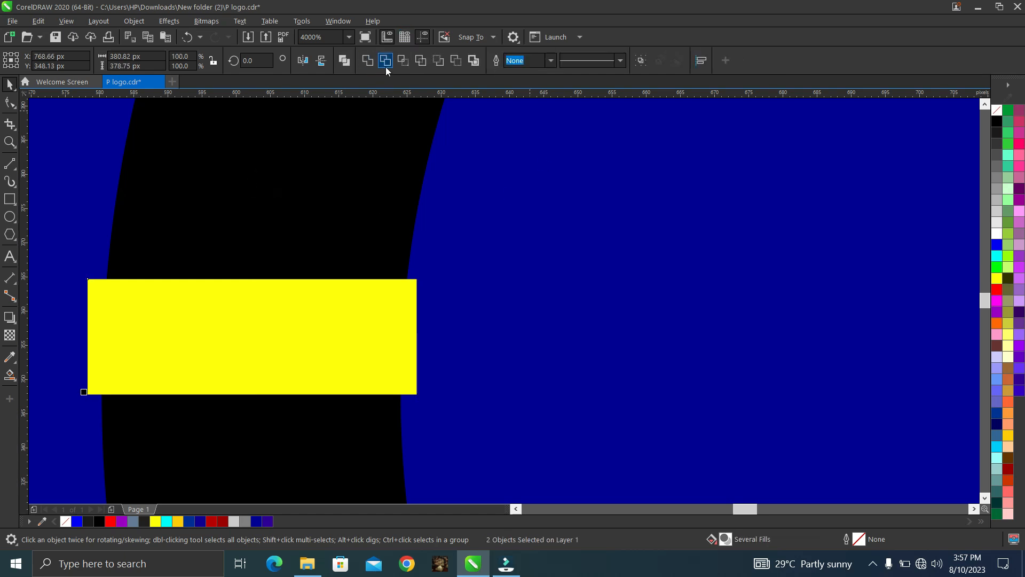
left_click(386, 66)
left_click(369, 331)
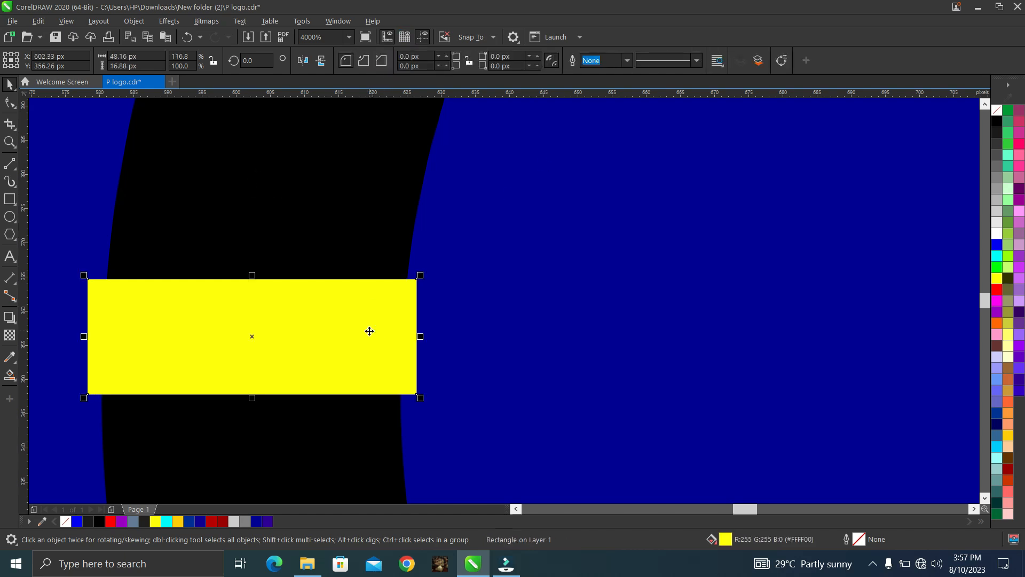
key("Delete")
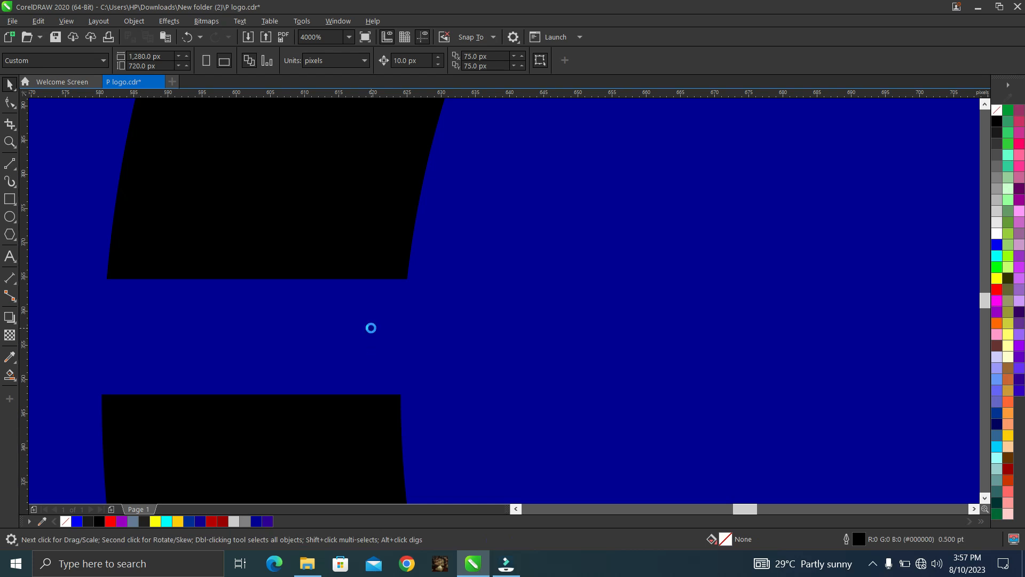
Draw a tall, narrow rectangle about 38 by 256 px inside the ring as the P's stem, touching the inner edge at both ends.
scroll(370, 341, "down", 4)
scroll(429, 422, "up", 1)
scroll(432, 423, "down", 1)
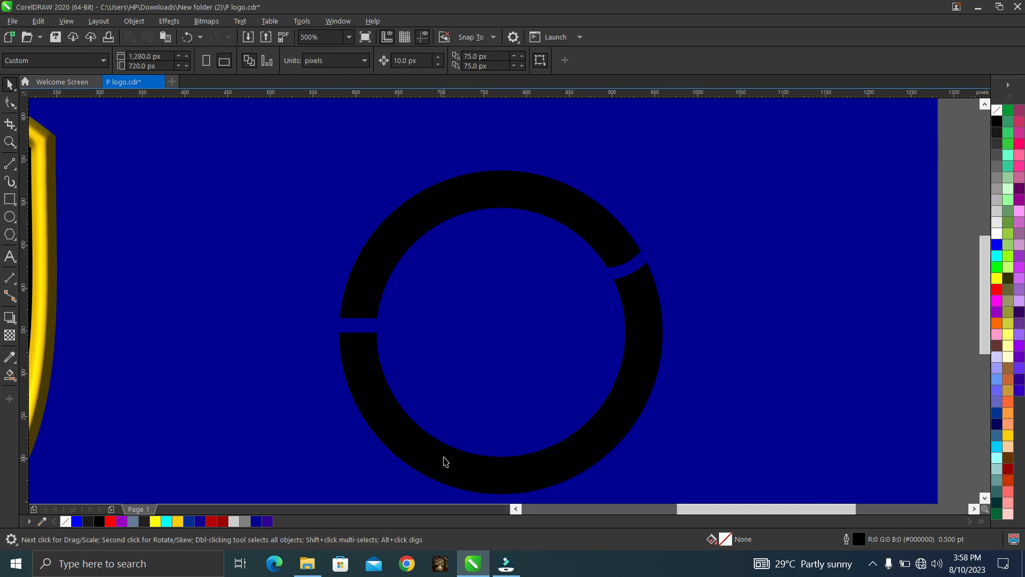
left_click(9, 199)
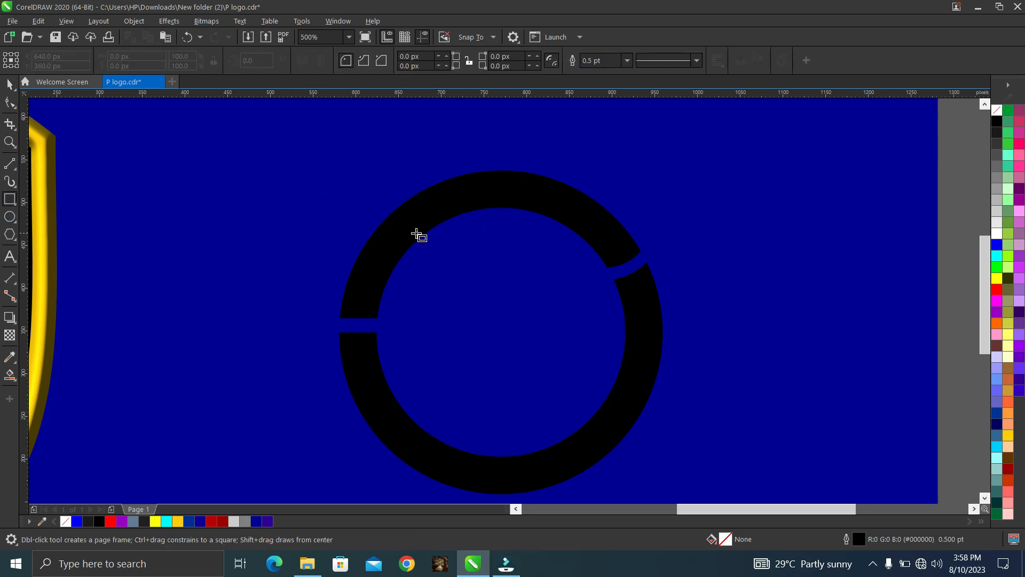
left_click_drag(429, 231, 461, 452)
scroll(460, 453, "up", 4)
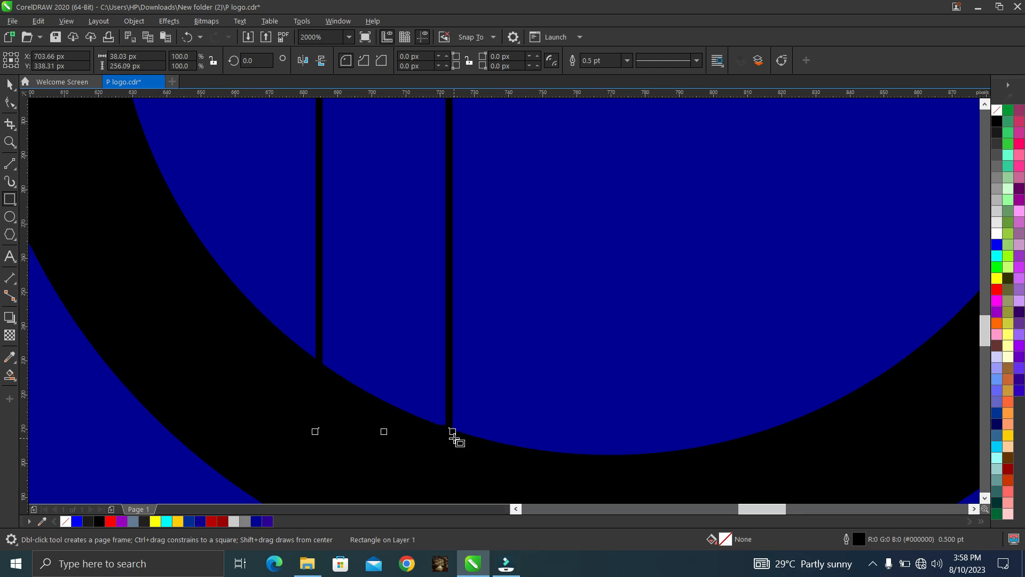
scroll(456, 431, "down", 4)
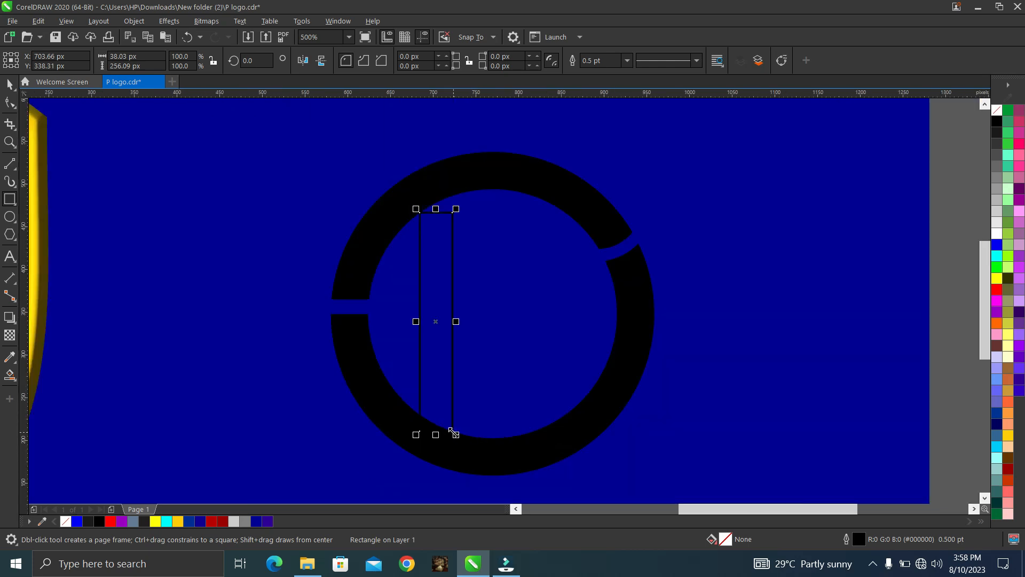
scroll(421, 214, "up", 2)
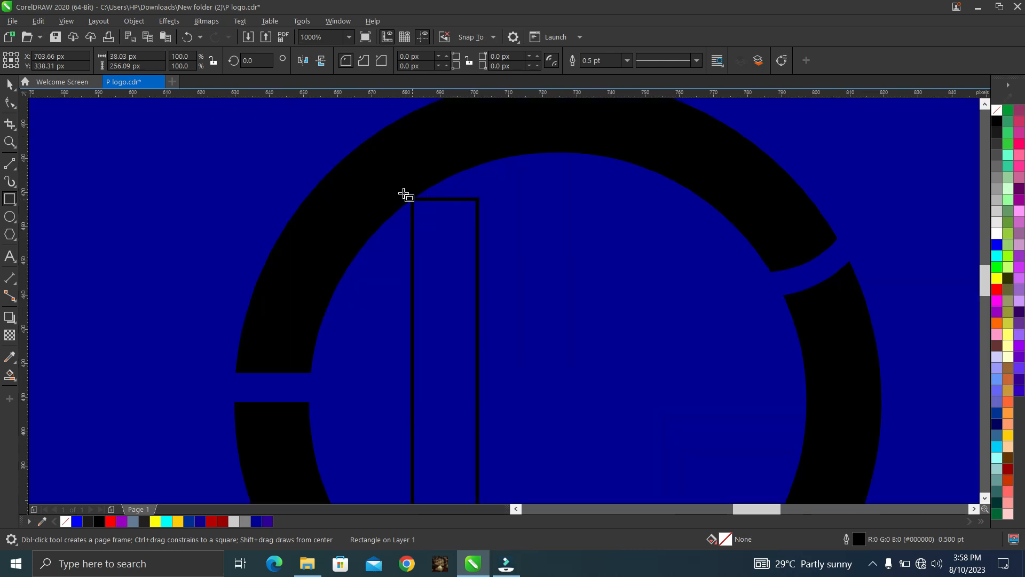
scroll(406, 195, "up", 1)
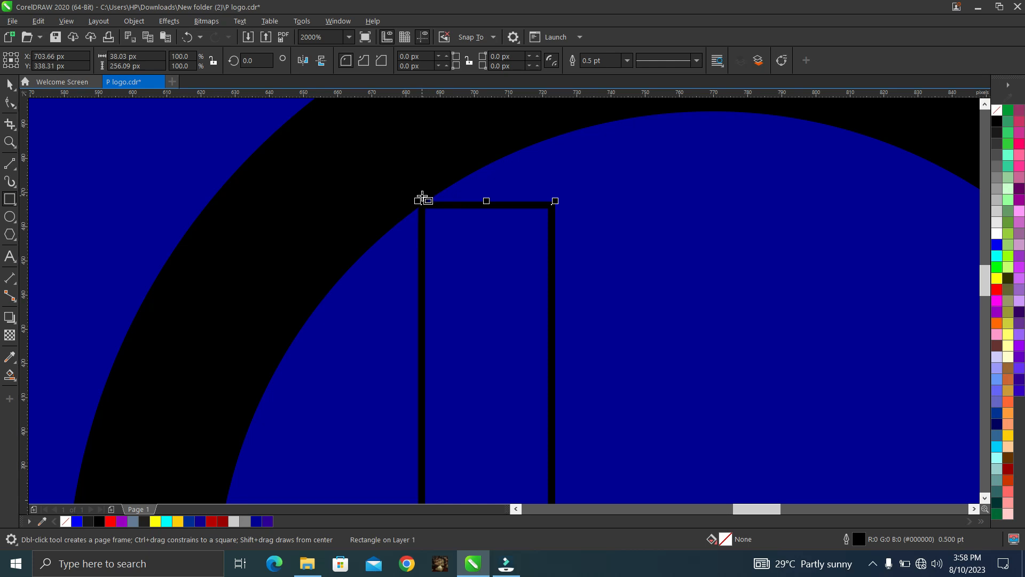
scroll(423, 175, "down", 1)
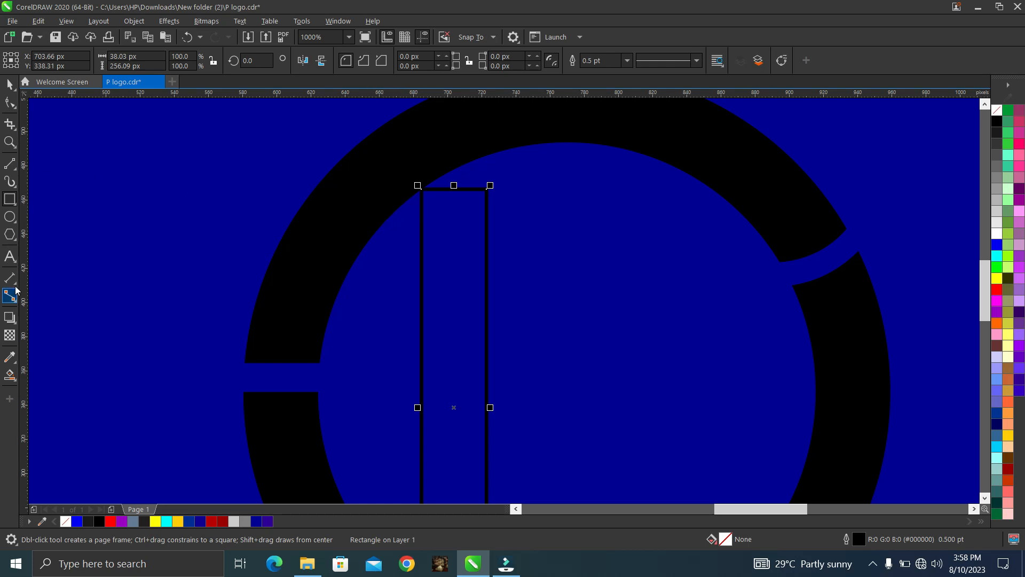
Draw a circle about 116 px wide from the stem's upper right corner and nudge it 30 px left to overlap the stem.
left_click(9, 216)
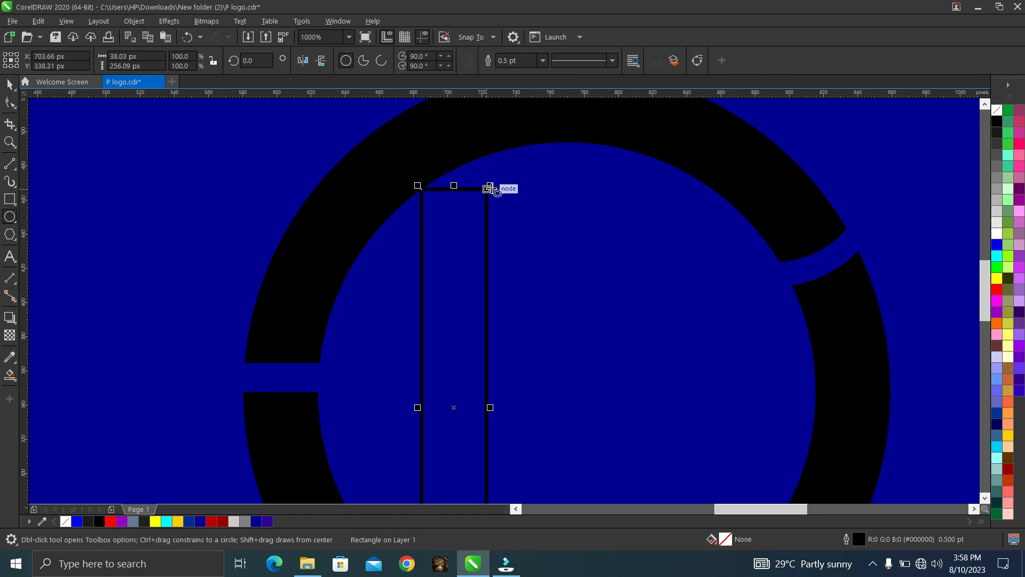
left_click_drag(487, 189, 604, 388)
key("Left")
key("Left")
key("Left")
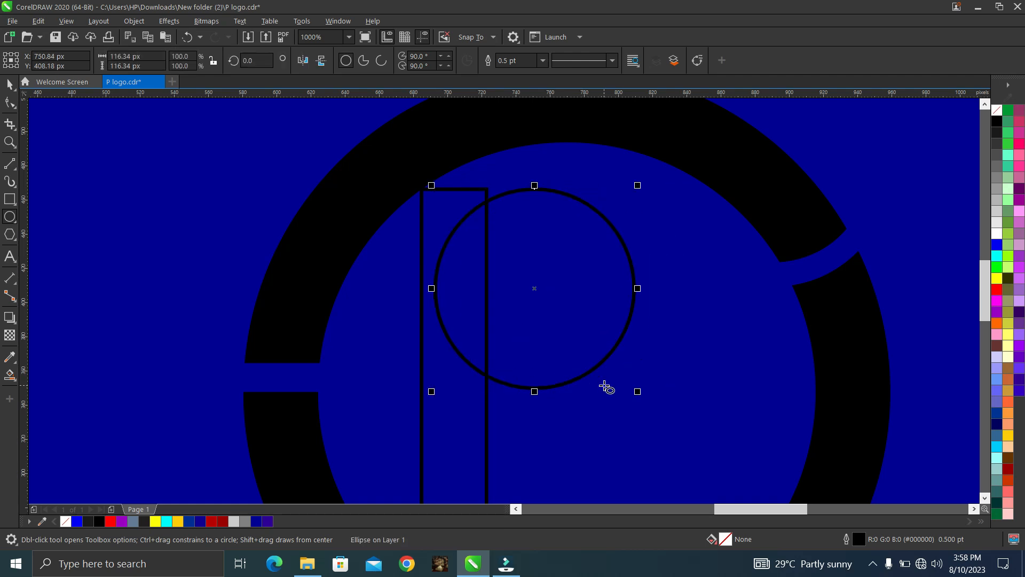
key("Up")
key("Down")
Enlarge the circle proportionally to about 149 px wide, keeping its upper left extent in place.
left_click_drag(637, 392, 747, 435)
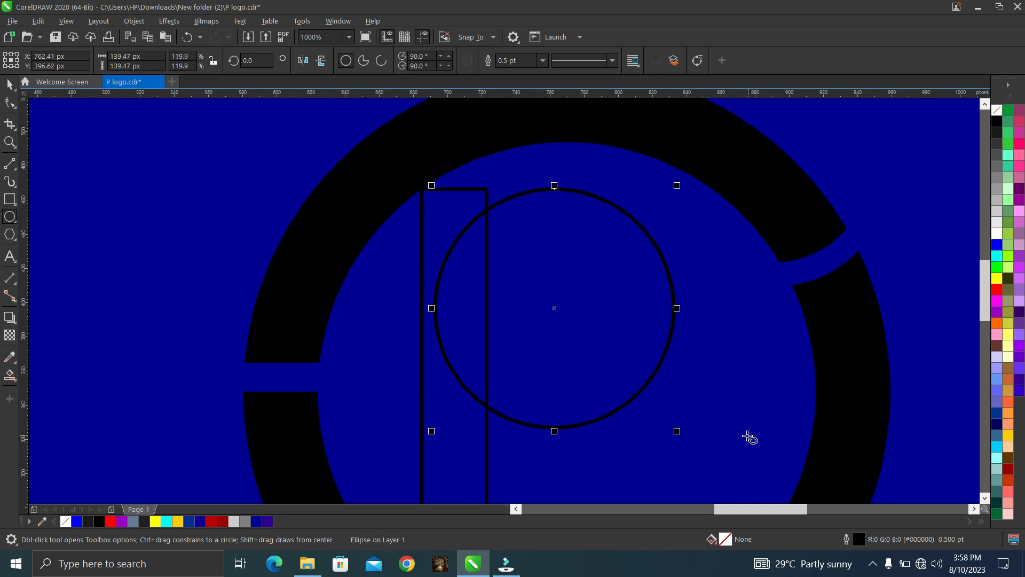
scroll(666, 334, "down", 2)
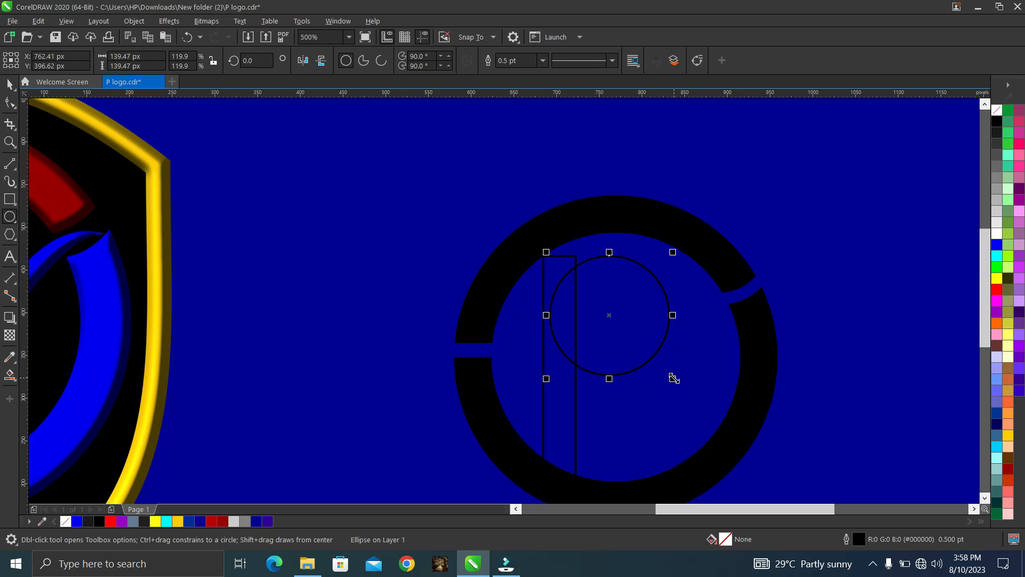
left_click_drag(674, 378, 685, 385)
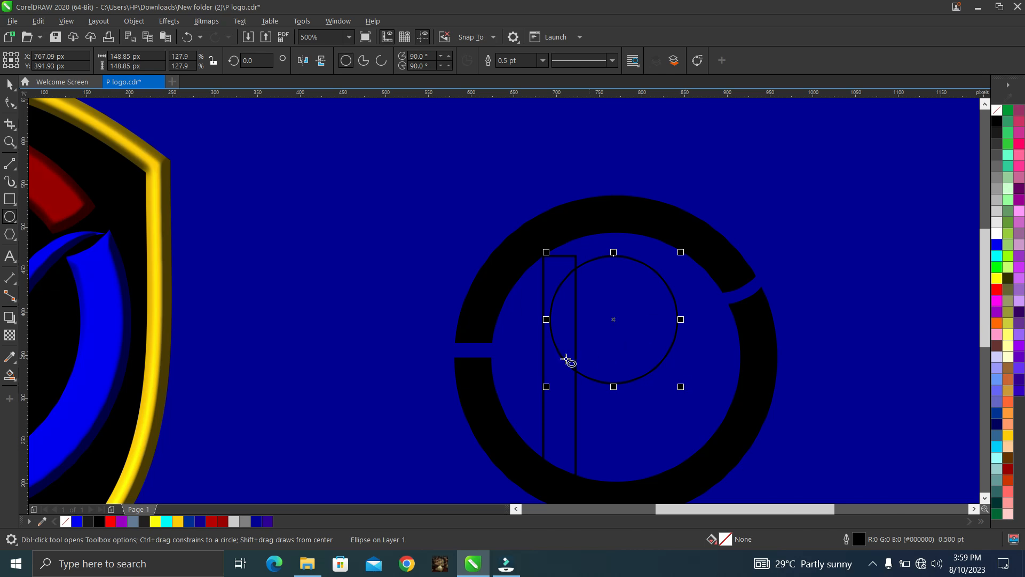
Weld the circle and the tall rectangle into a single P shape.
key("space")
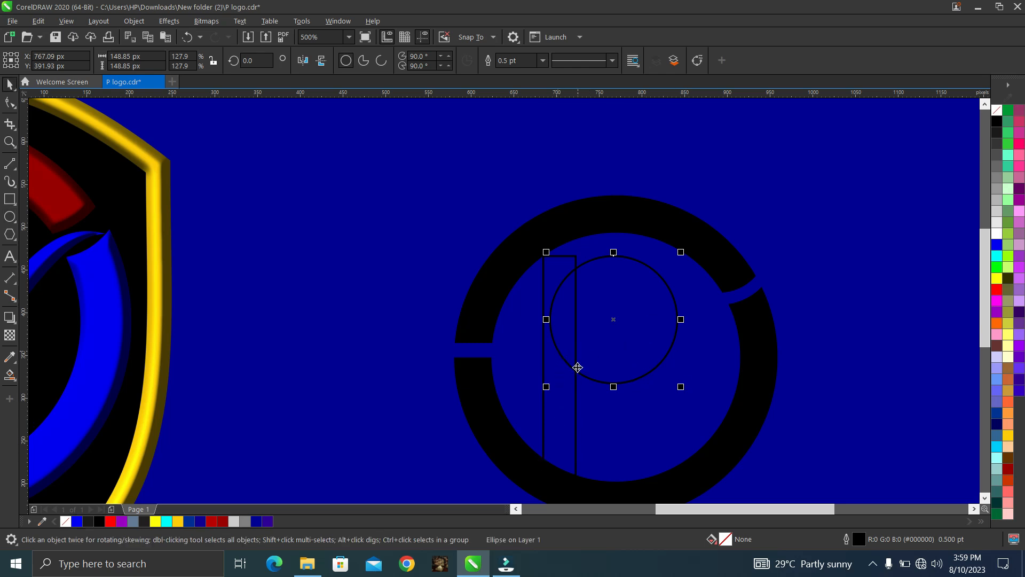
left_click(562, 435, "shift")
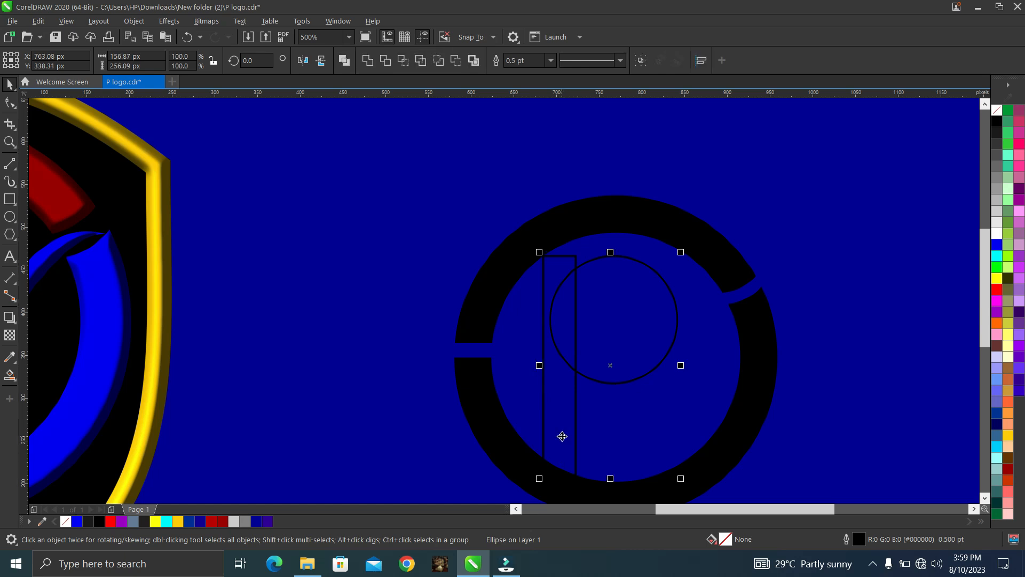
left_click(368, 61)
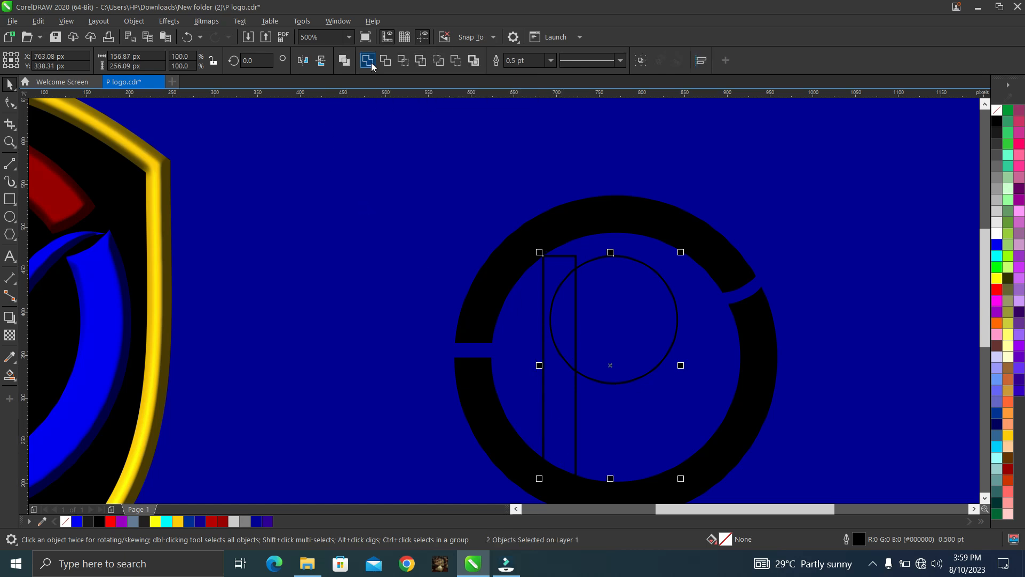
left_click(367, 185)
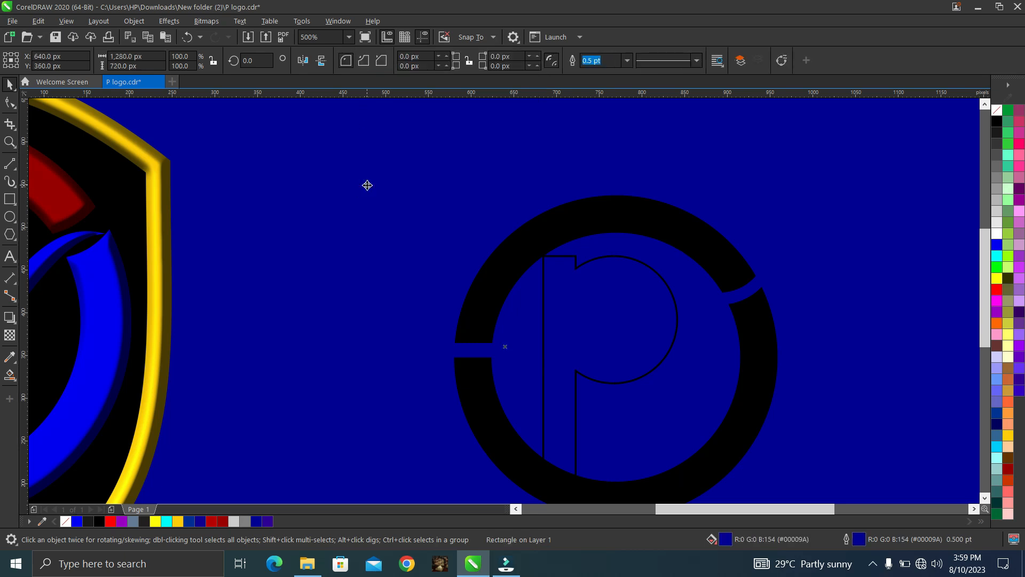
Weld the P shape to the black ring, and replace the combined shape's fill with a black outline.
left_click(596, 314)
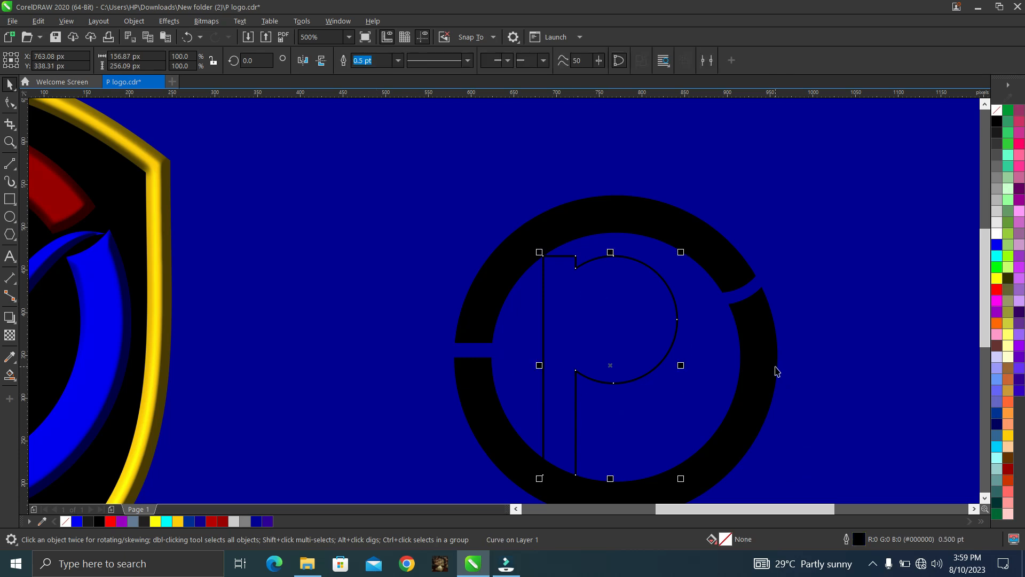
left_click(758, 369, "shift")
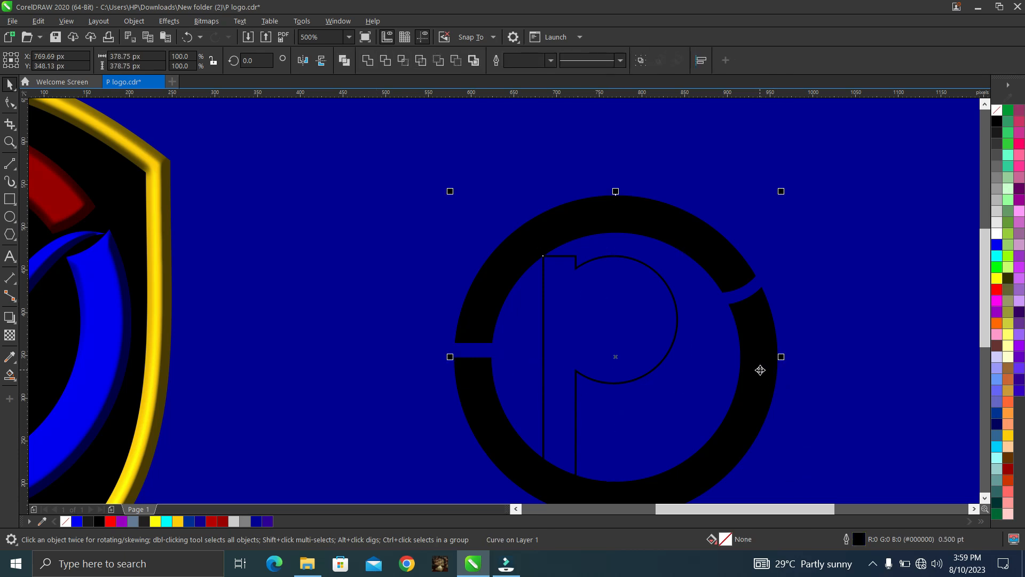
left_click(378, 62)
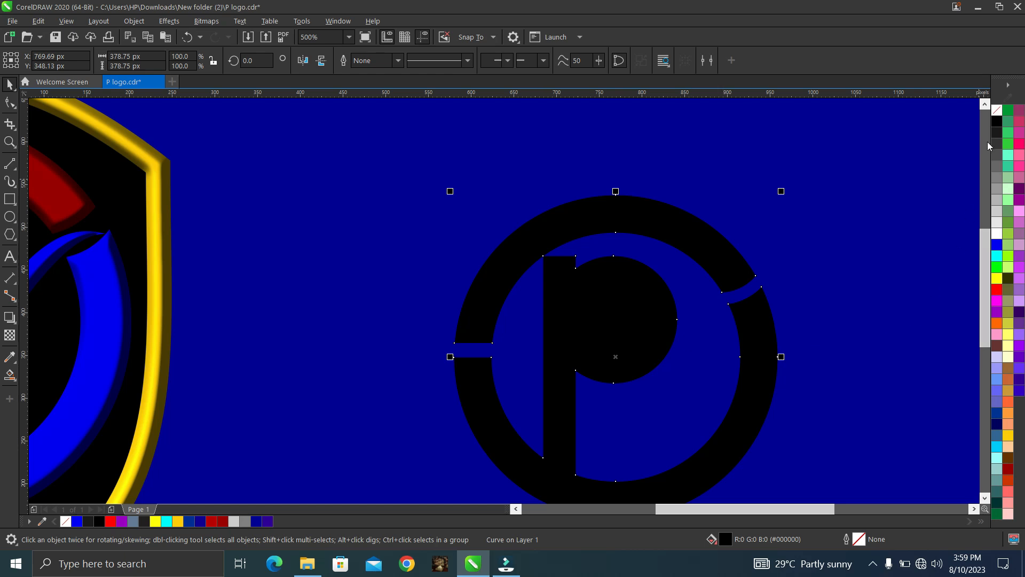
left_click(997, 110)
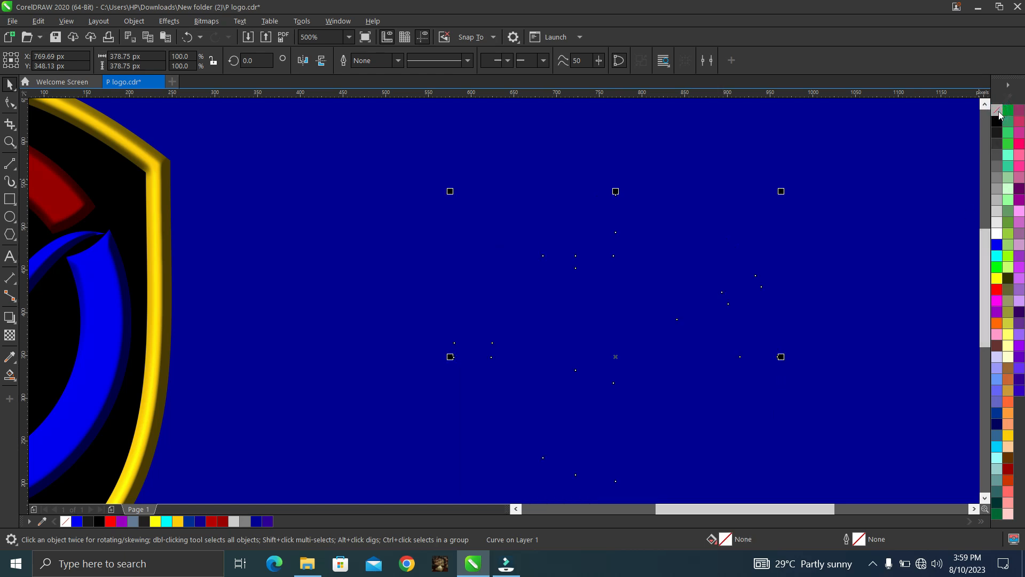
right_click(997, 121)
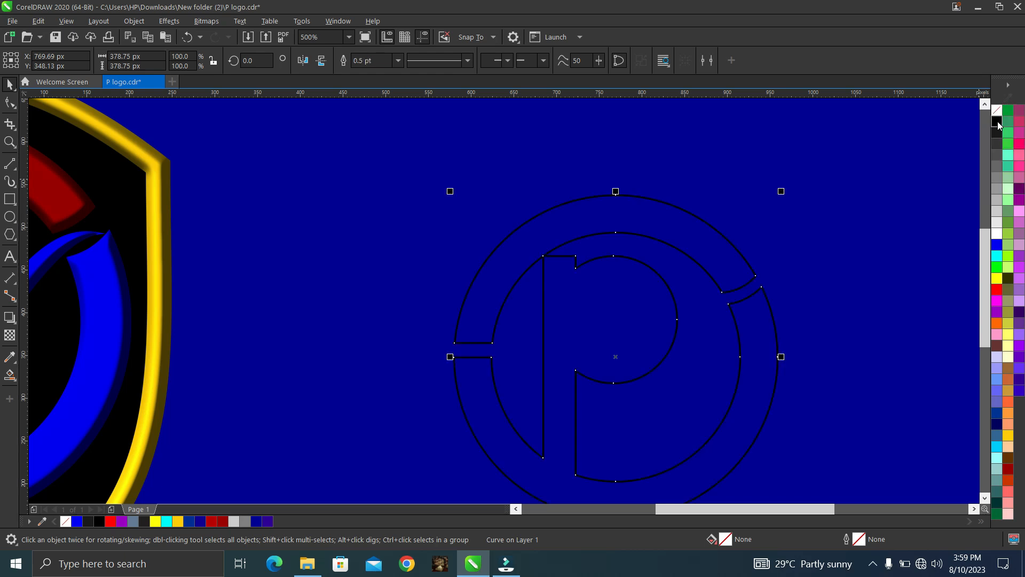
left_click(938, 206)
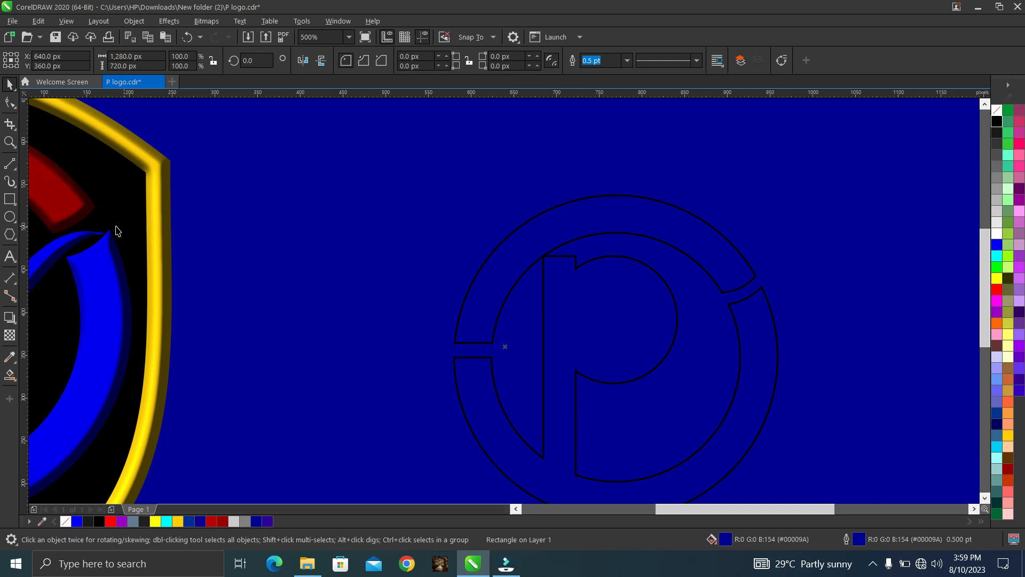
Draw a circle about 86 px wide between the shield and the P outline, with a three-sided polygon about 61 px wide overlapping it.
left_click(10, 217)
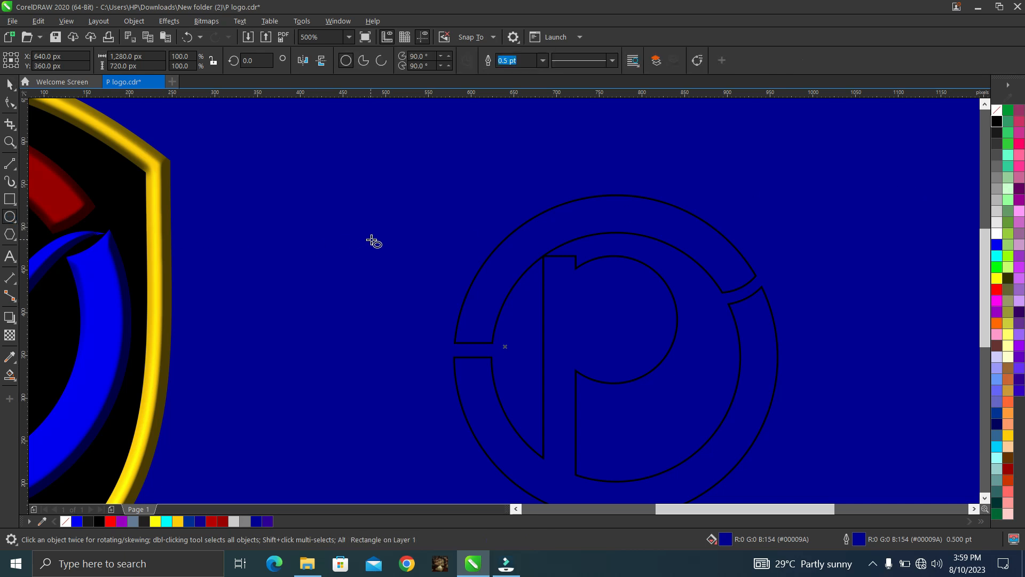
left_click_drag(291, 175, 352, 248)
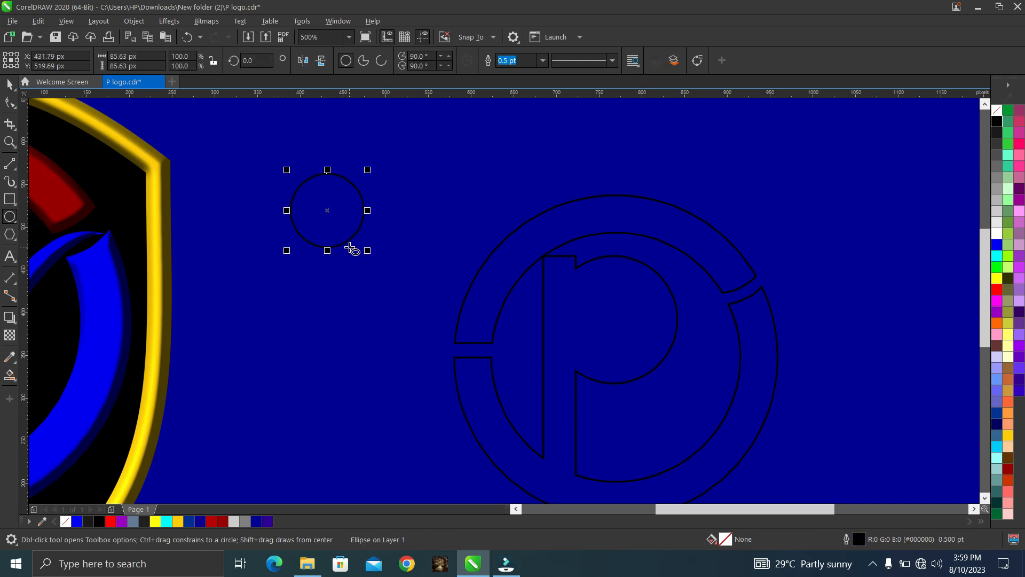
left_click(15, 240)
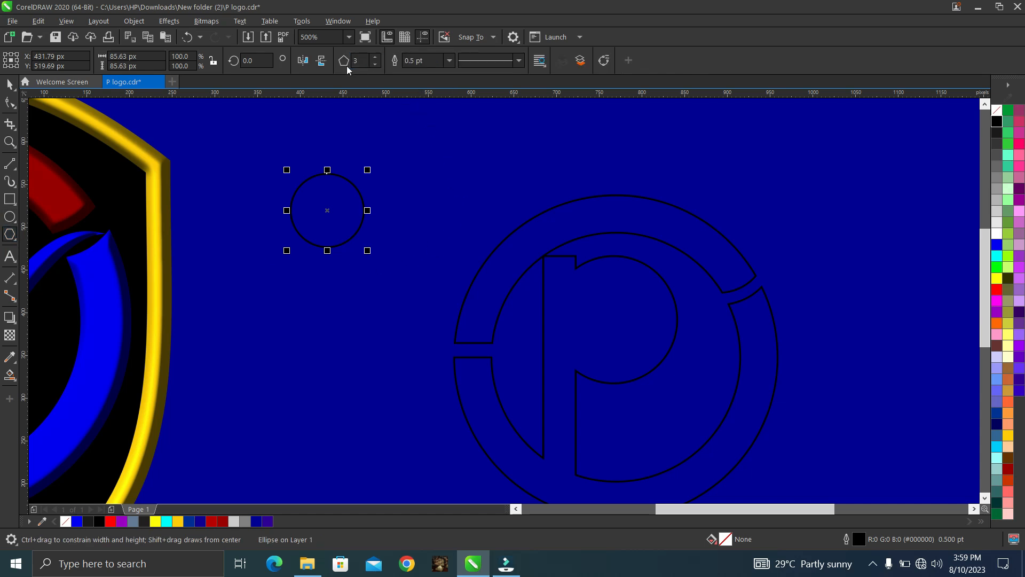
scroll(316, 187, "up", 1)
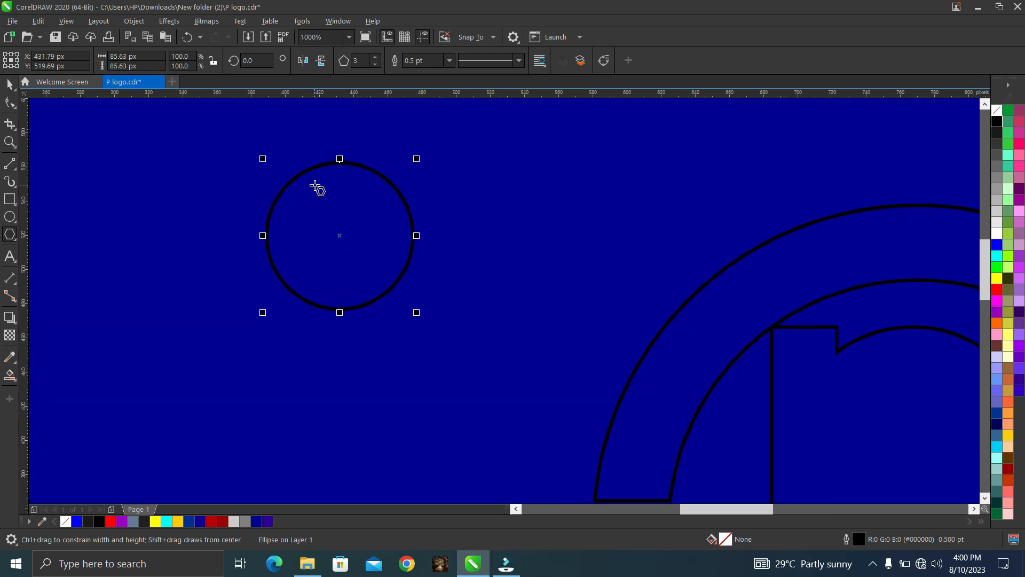
scroll(314, 184, "up", 1)
left_click_drag(362, 141, 316, 384)
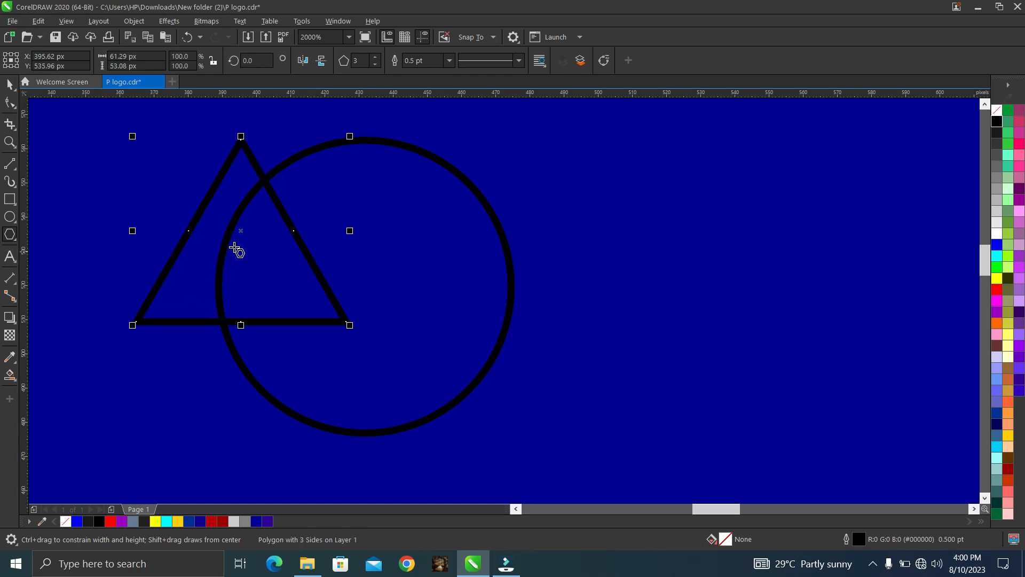
Centre the triangle horizontally inside the small circle and enlarge it to about 70 by 64 px so its corners reach the circle.
left_click_drag(244, 231, 365, 260)
scroll(365, 260, "down", 3)
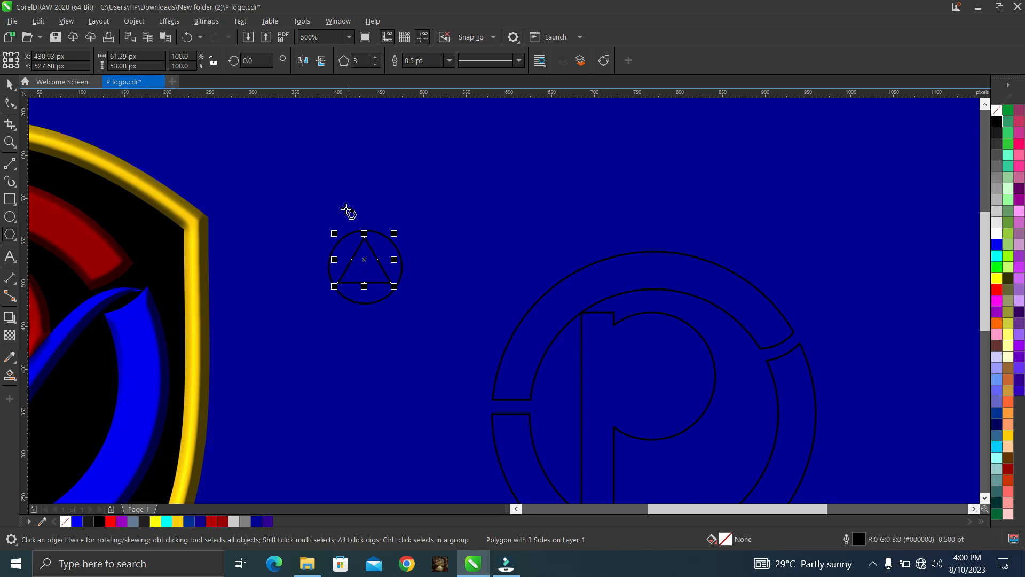
scroll(336, 169, "up", 2)
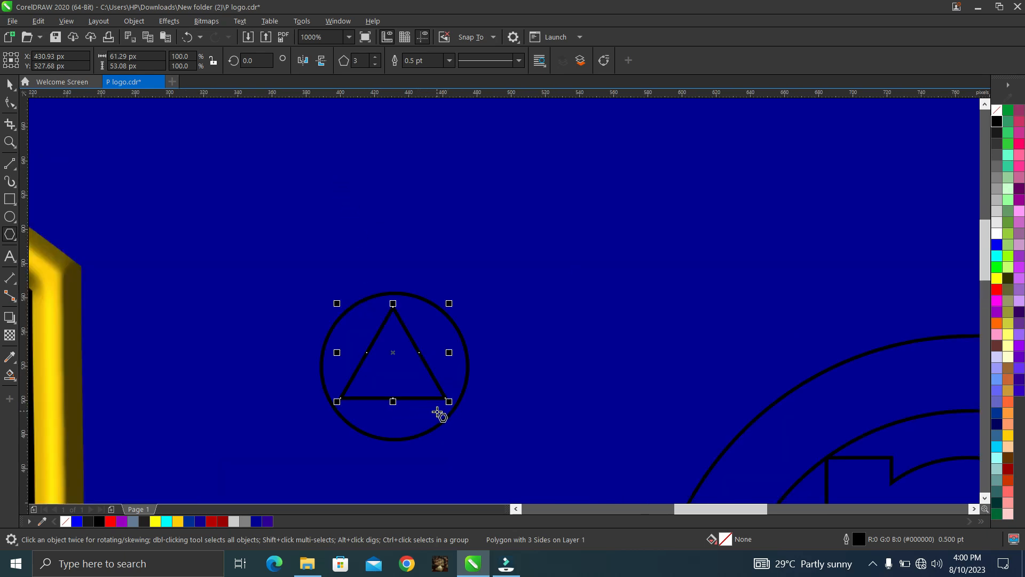
scroll(439, 411, "up", 2)
left_click_drag(457, 387, 474, 407)
scroll(491, 428, "up", 4)
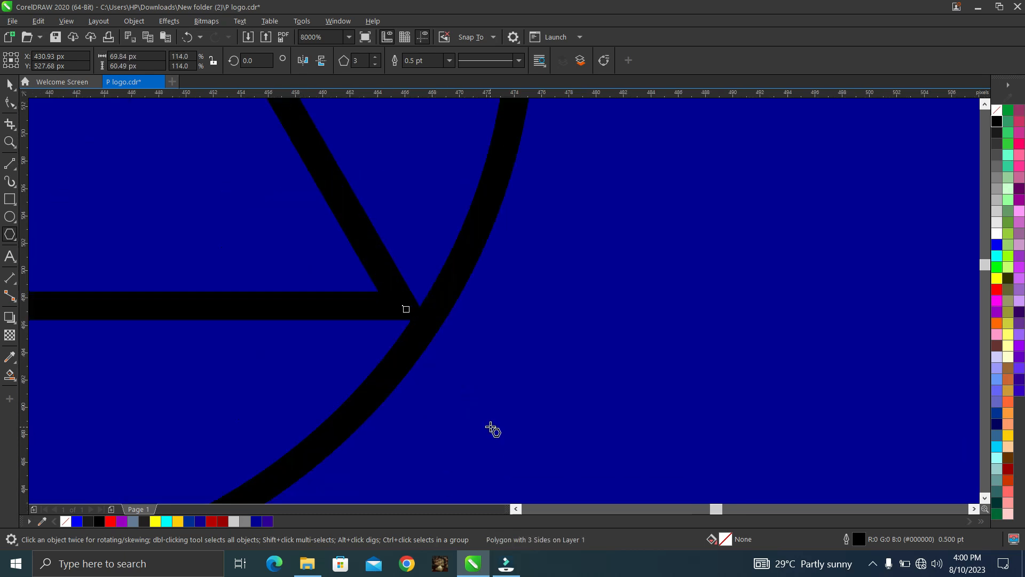
scroll(491, 426, "down", 4)
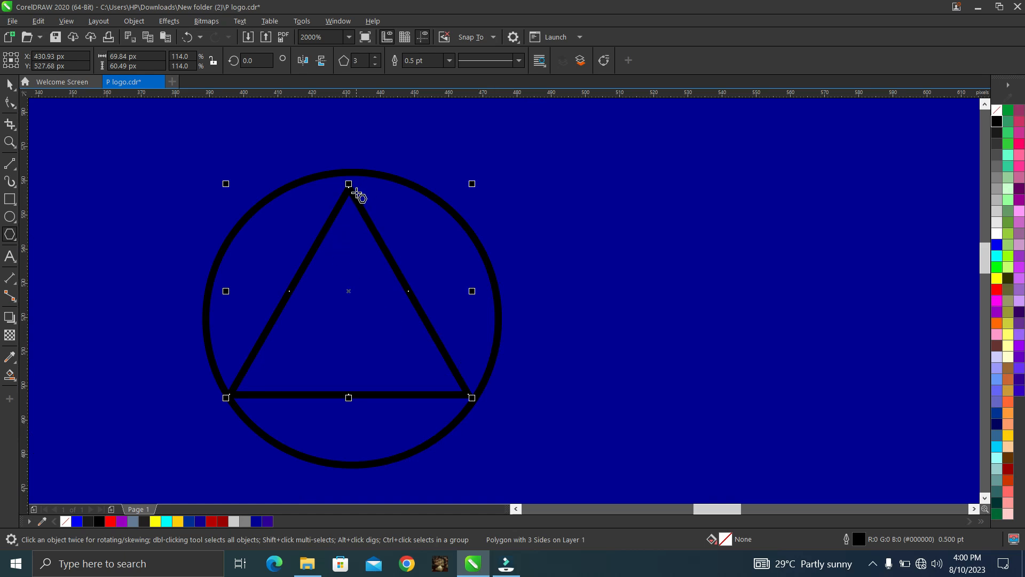
left_click_drag(349, 183, 355, 172)
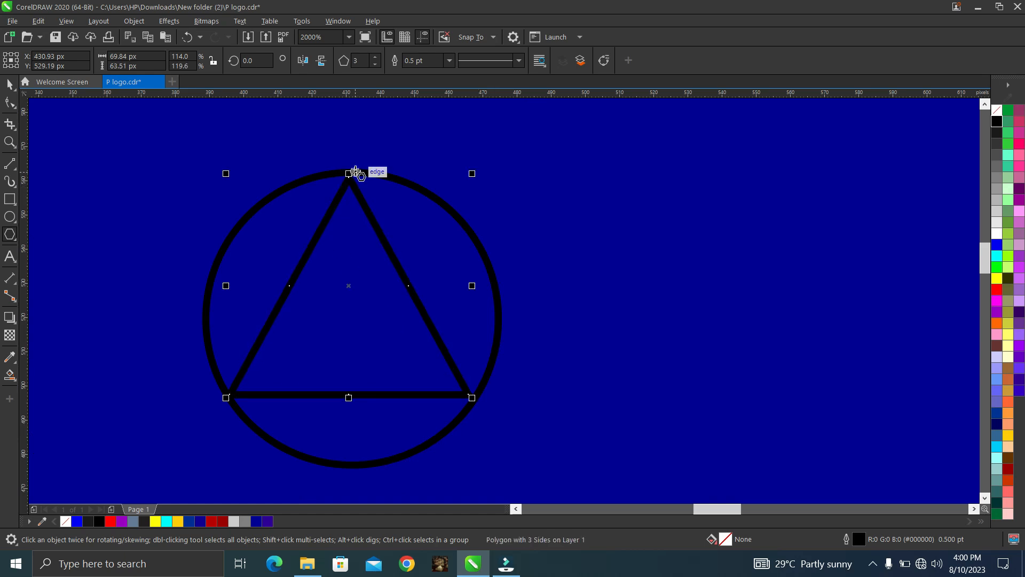
Fill the triangle with yellow and remove its outline.
left_click(997, 243)
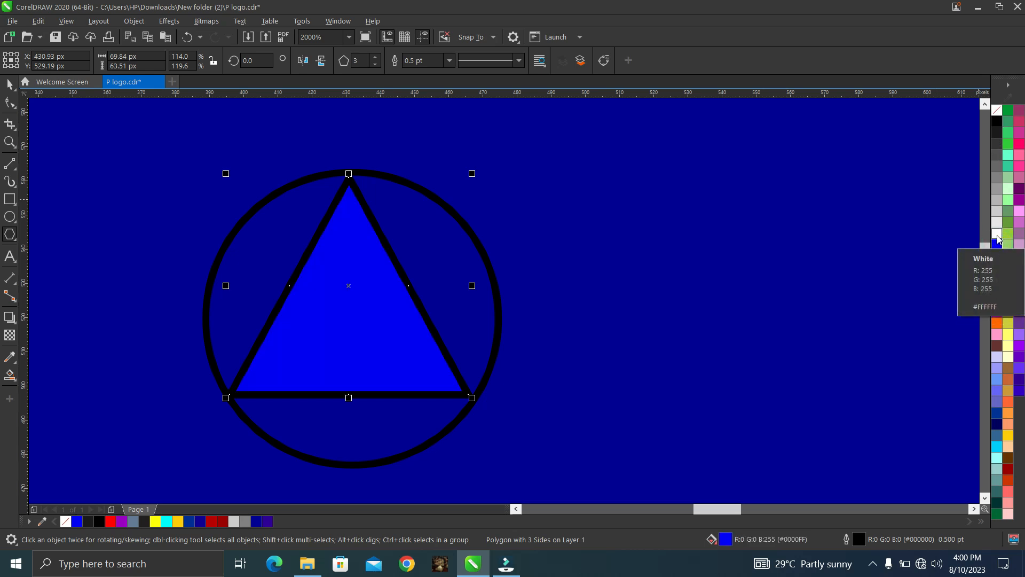
left_click(998, 278)
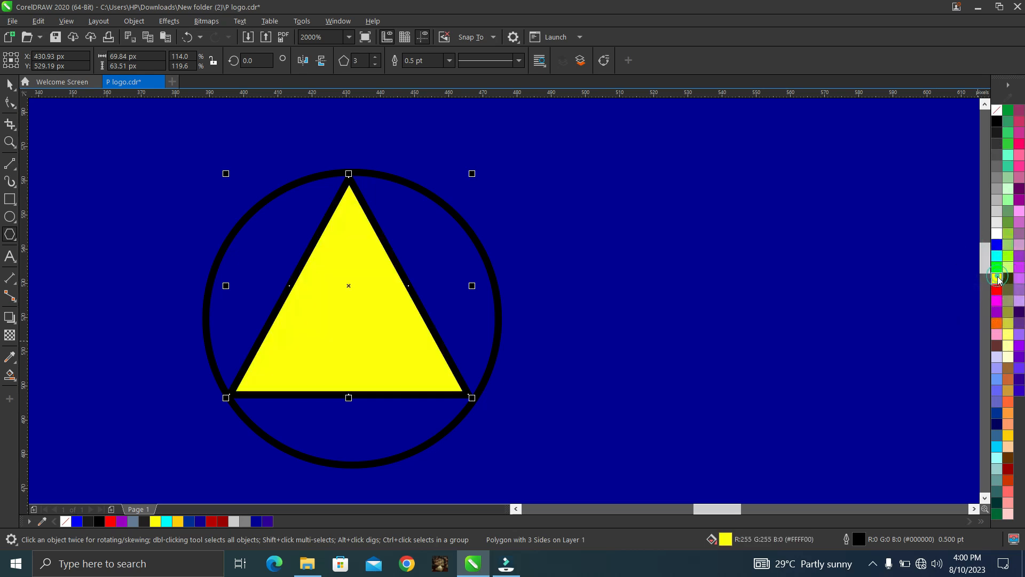
right_click(997, 111)
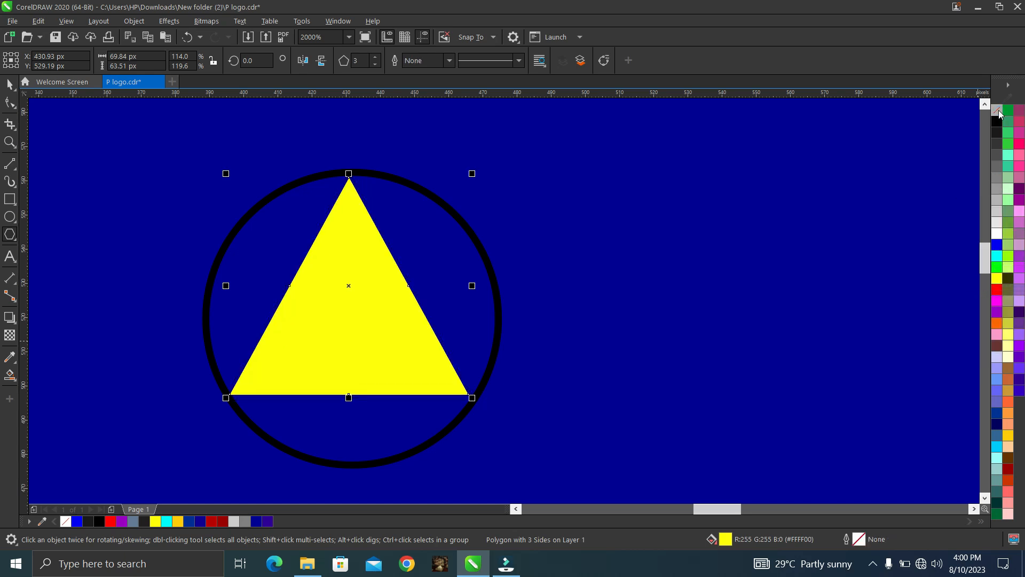
Enlarge the triangle from its lower right corner to about 70.6 px wide so that corner meets the circle's line.
scroll(455, 419, "up", 1)
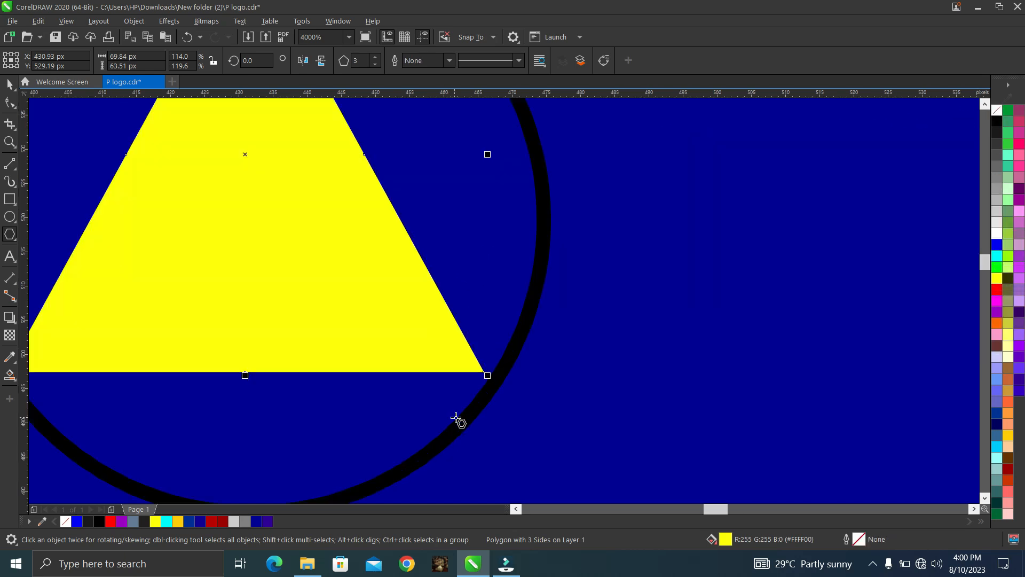
scroll(456, 420, "up", 2)
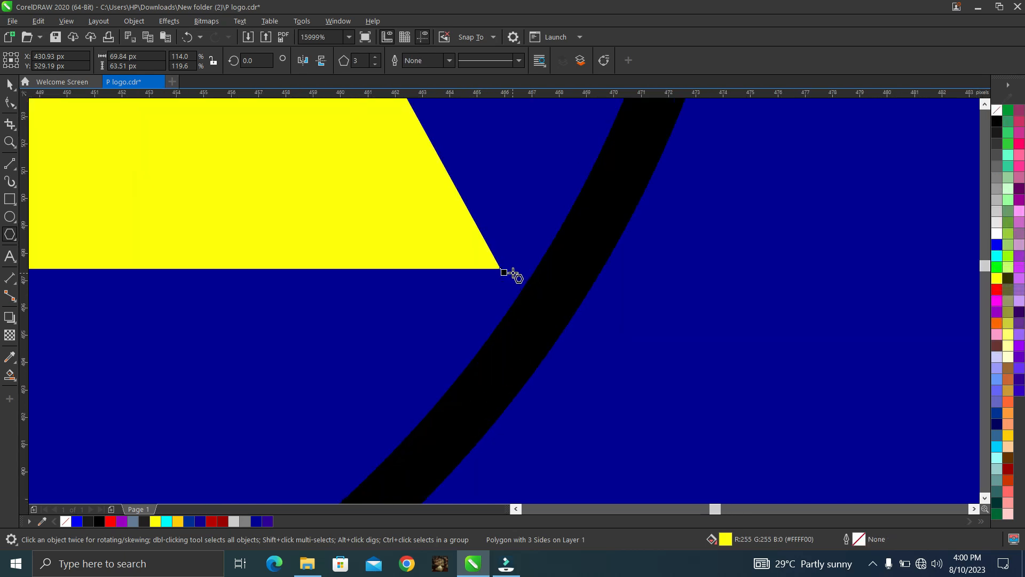
left_click_drag(504, 271, 531, 292)
scroll(542, 300, "down", 2)
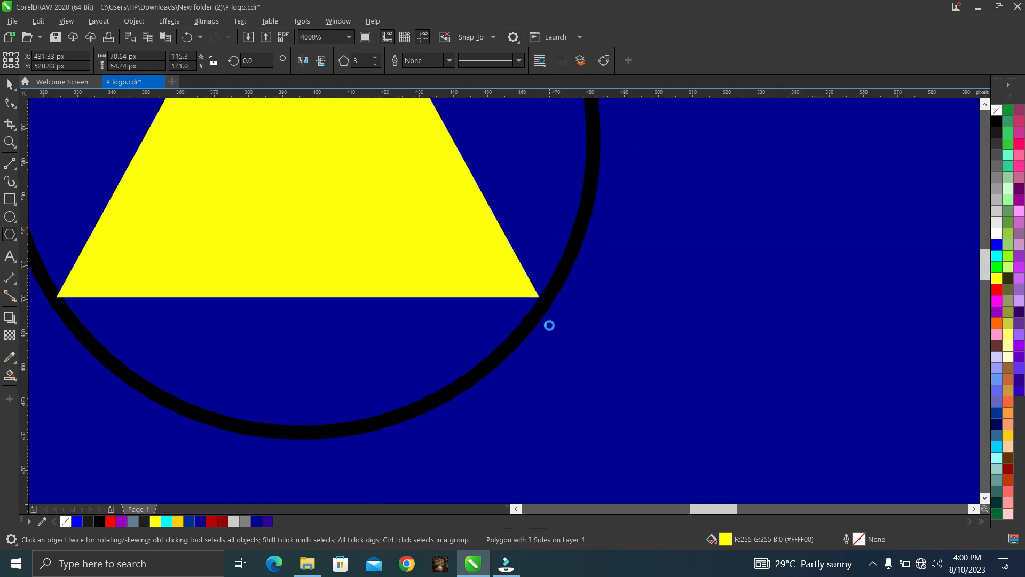
Scale the triangle down from its lower left corner to about 70.1 px wide so the corner just touches the circle's inner edge.
scroll(550, 325, "down", 1)
scroll(284, 304, "up", 3)
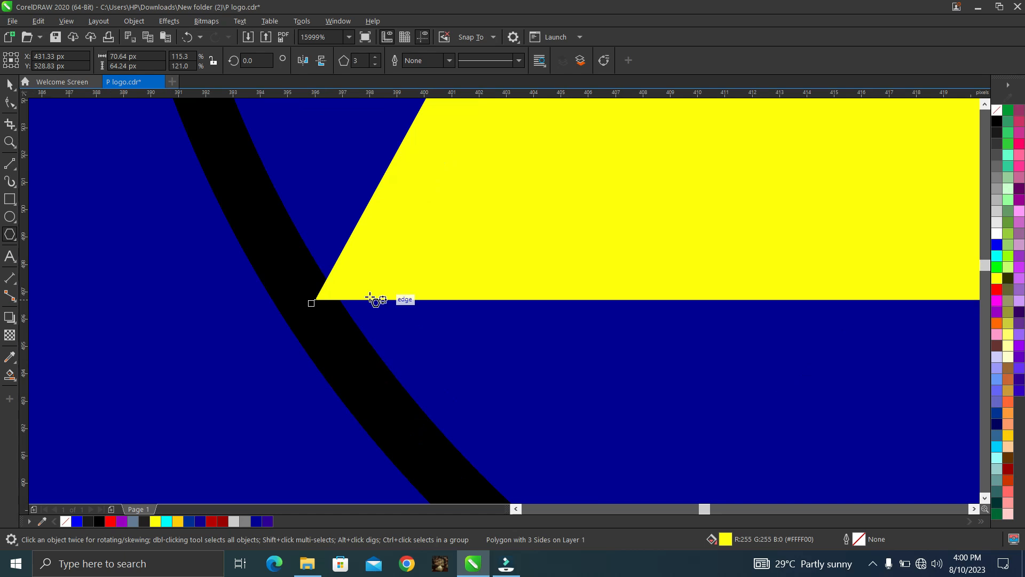
left_click_drag(309, 306, 322, 297)
scroll(344, 297, "up", 2)
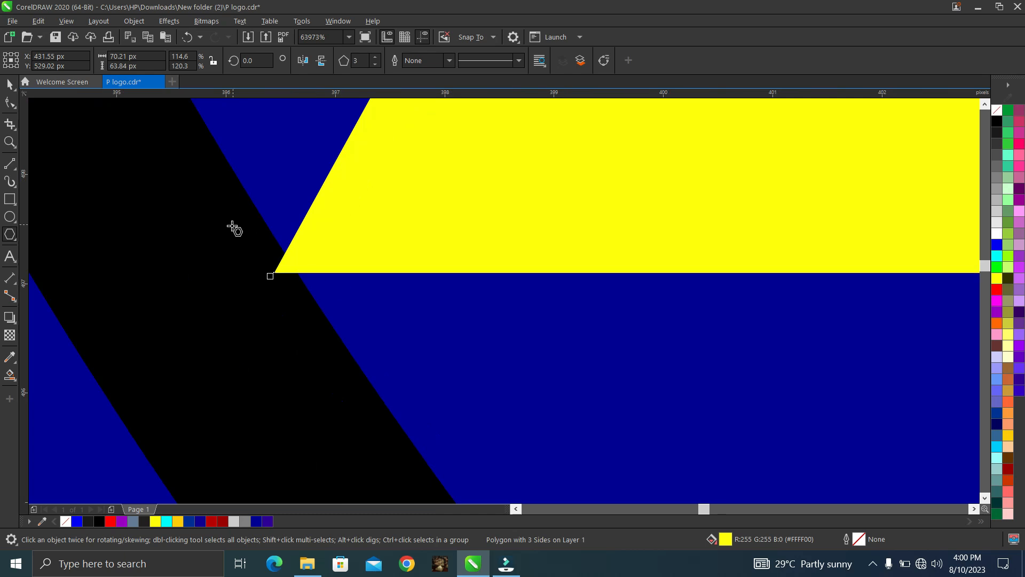
left_click_drag(270, 276, 281, 266)
scroll(303, 257, "up", 1)
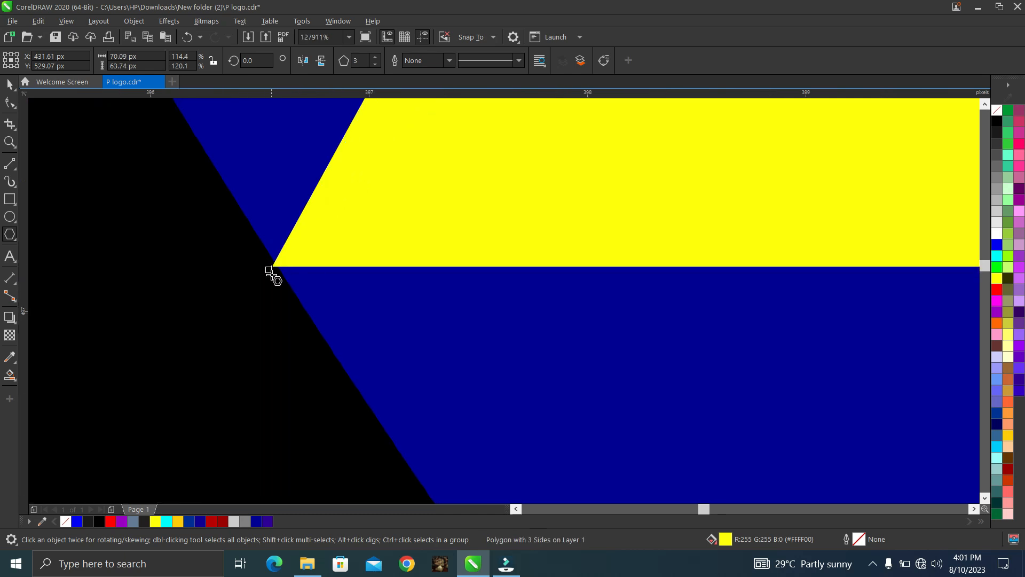
scroll(272, 263, "up", 1)
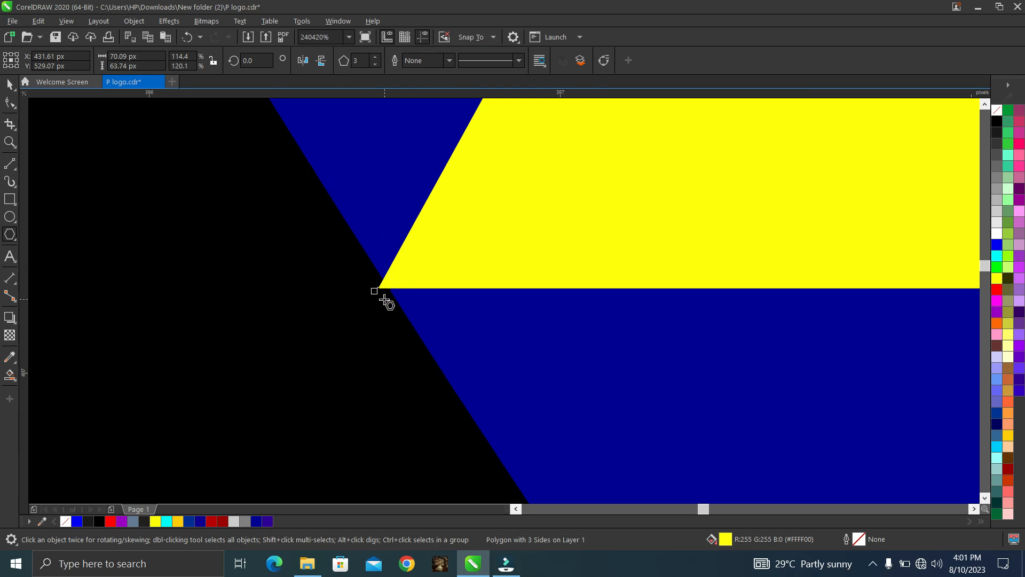
left_click_drag(375, 291, 379, 286)
Stretch the triangle upward to about 64.3 px high so its tip touches the circle's inner edge.
scroll(380, 286, "down", 6)
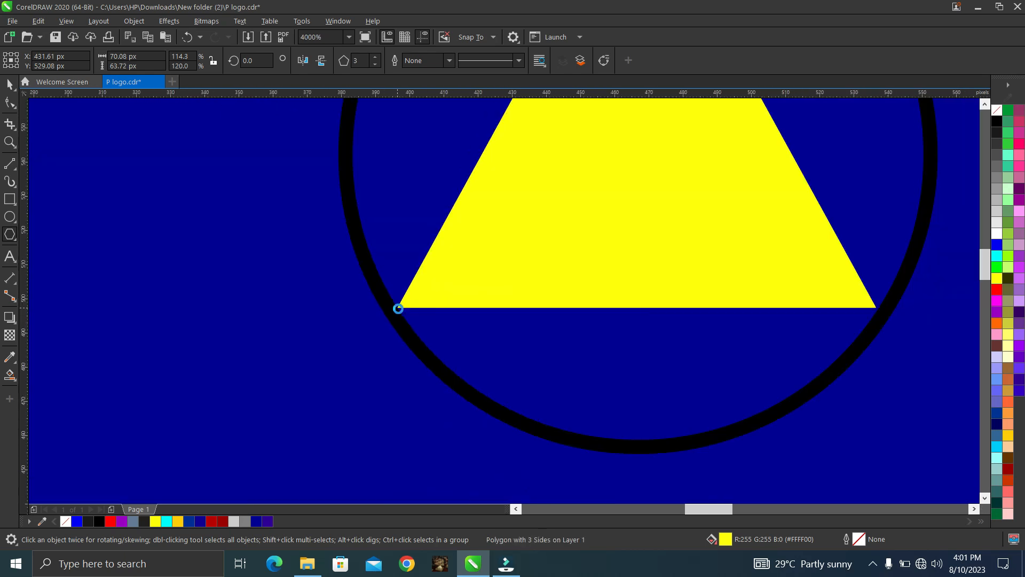
scroll(398, 309, "down", 3)
scroll(417, 248, "up", 4)
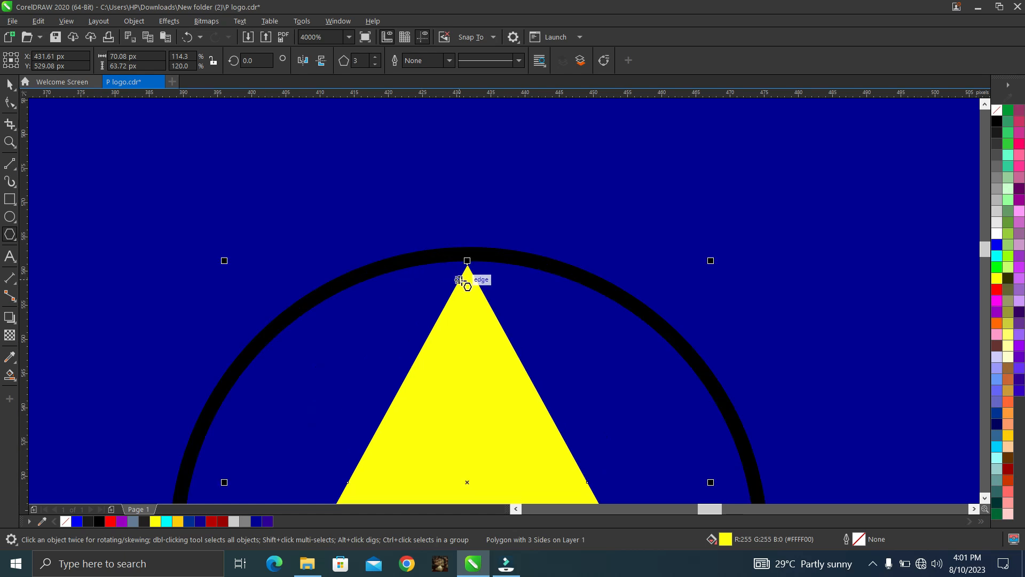
scroll(460, 280, "up", 3)
left_click_drag(460, 273, 463, 246)
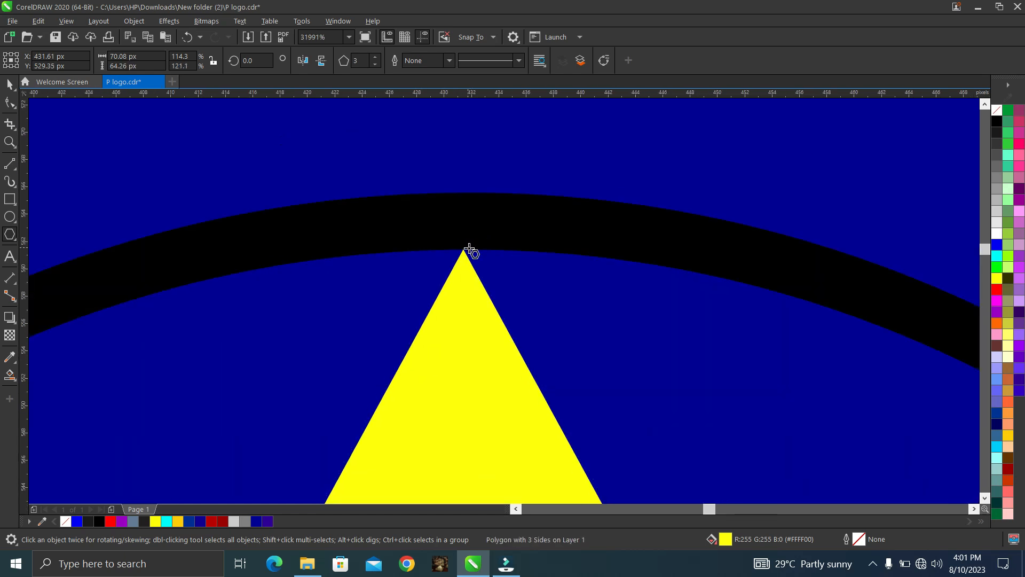
Add a node near each end of the triangle's bottom edge and pull its middle node inward to form a three-pointed star.
scroll(468, 249, "down", 6)
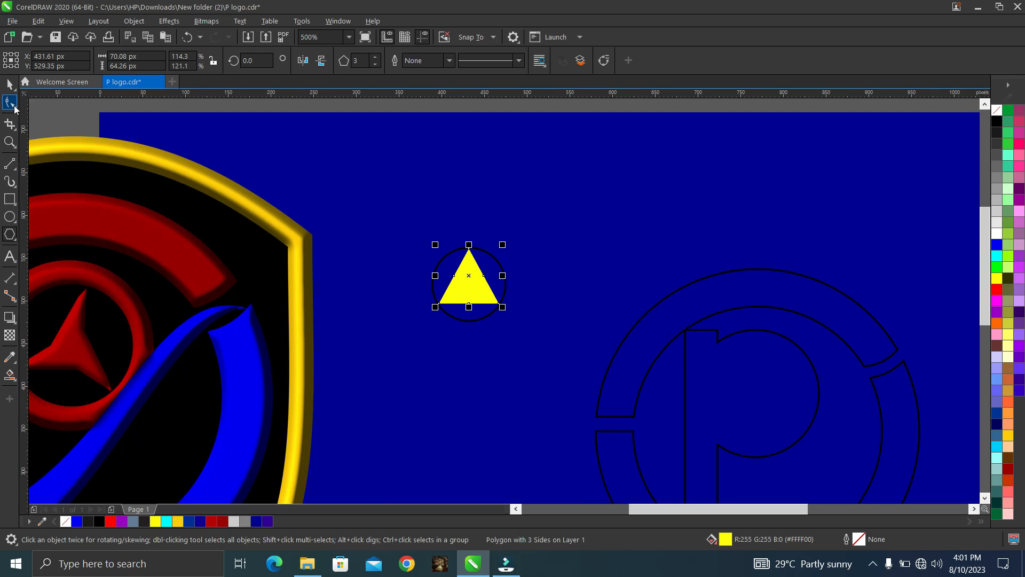
left_click(10, 103)
scroll(451, 291, "up", 2)
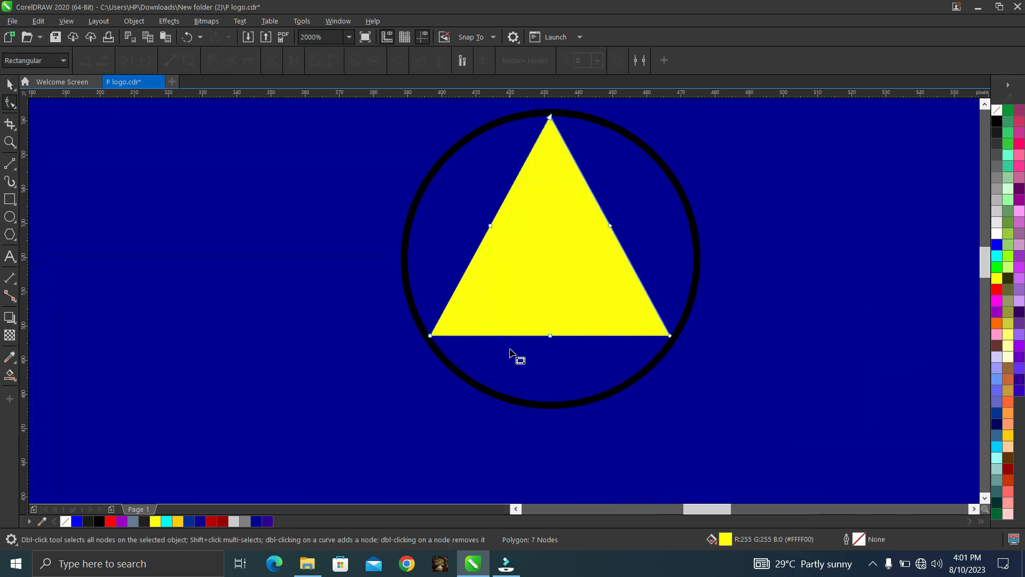
double_click(450, 336)
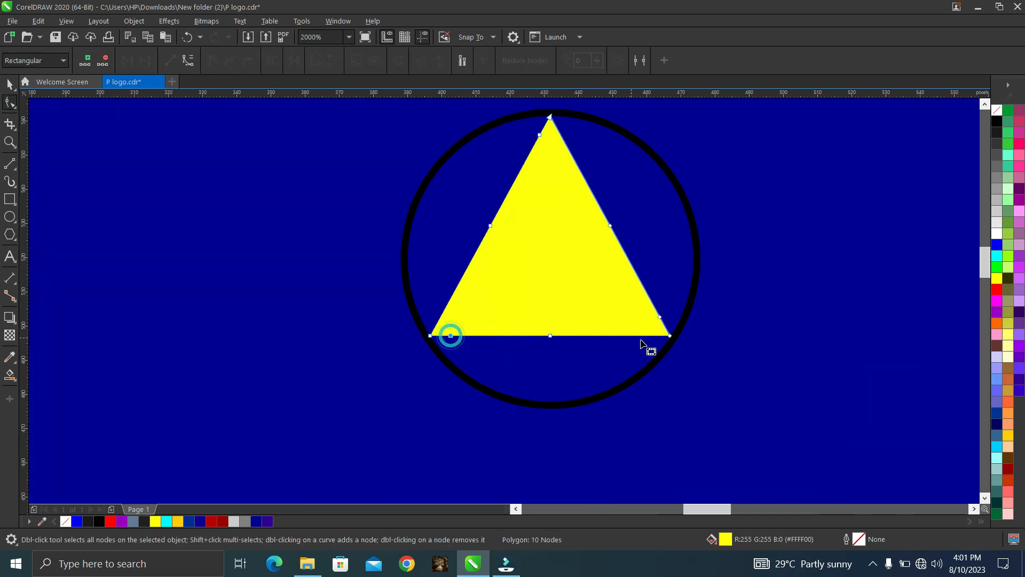
left_click(654, 337)
left_click(648, 330)
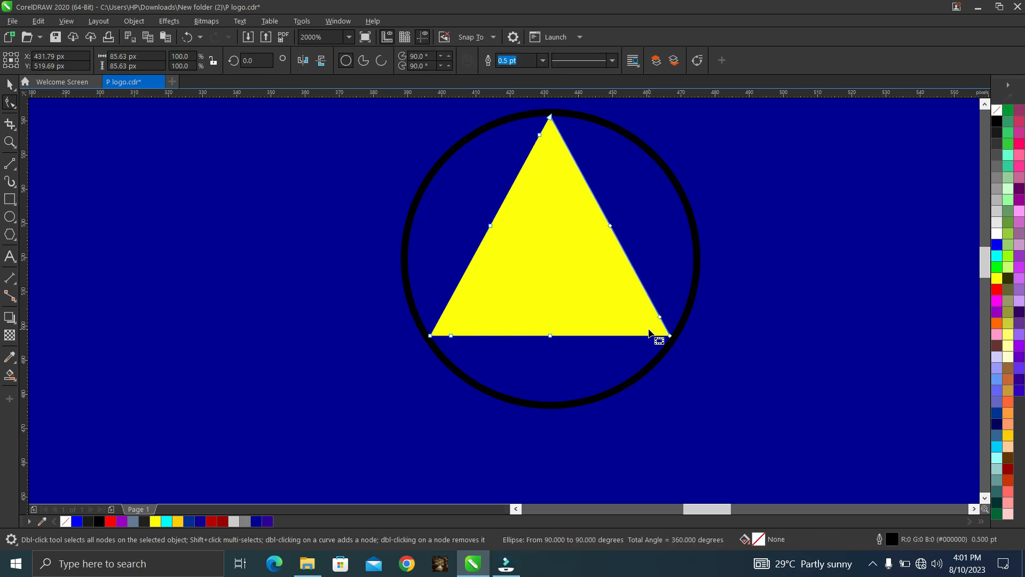
left_click(652, 337)
left_click(651, 340)
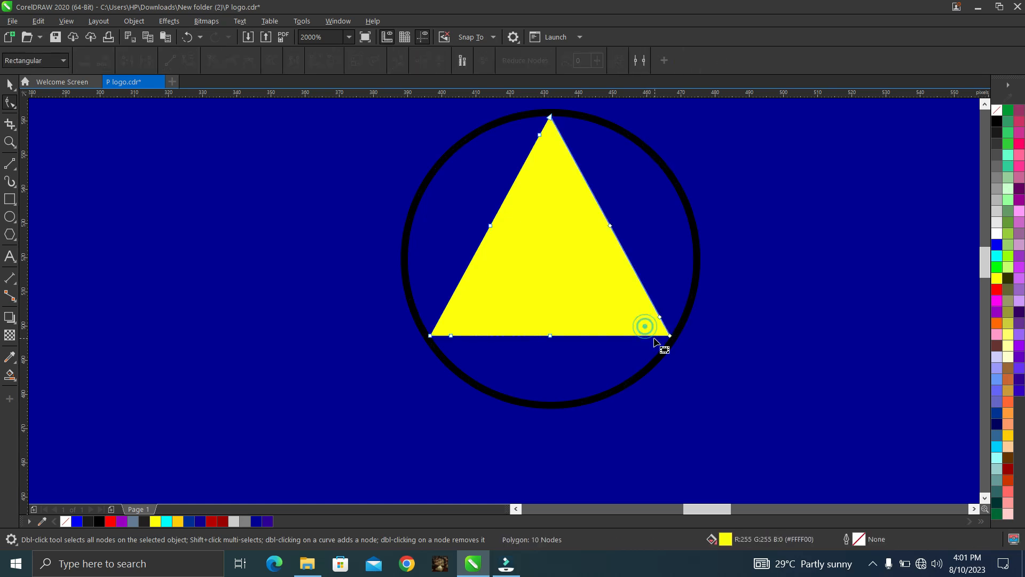
double_click(652, 336)
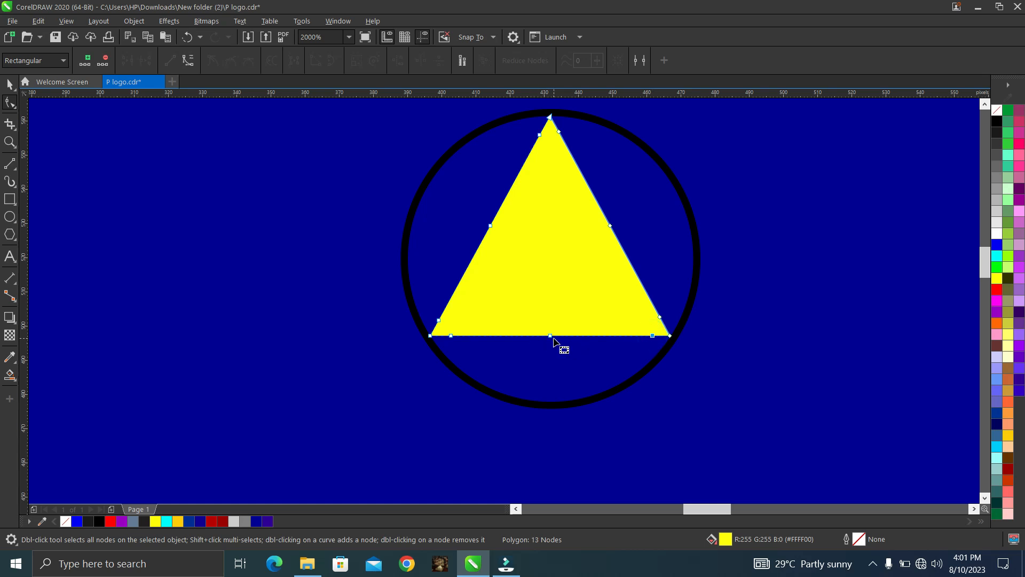
left_click_drag(551, 336, 554, 310)
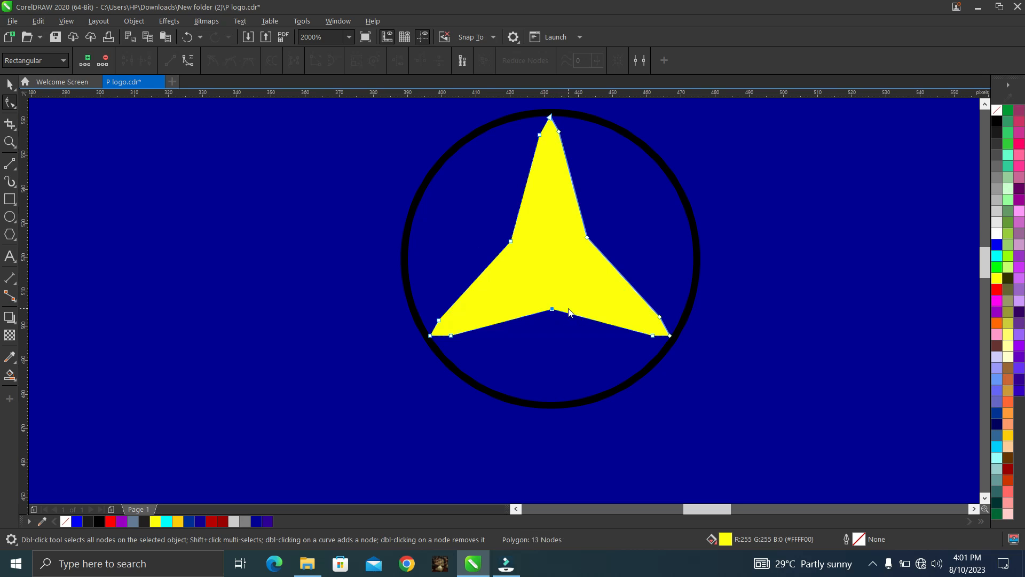
key("space")
Rotate the star clockwise to an angle of about 343.1° and shift it slightly right to centre it in the circle.
left_click(627, 306)
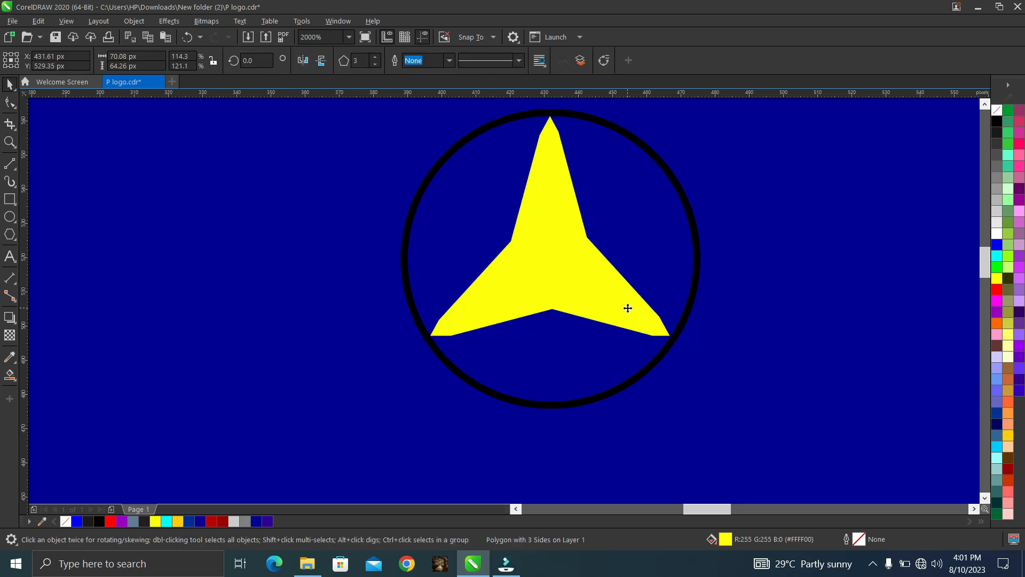
left_click_drag(671, 341, 645, 353)
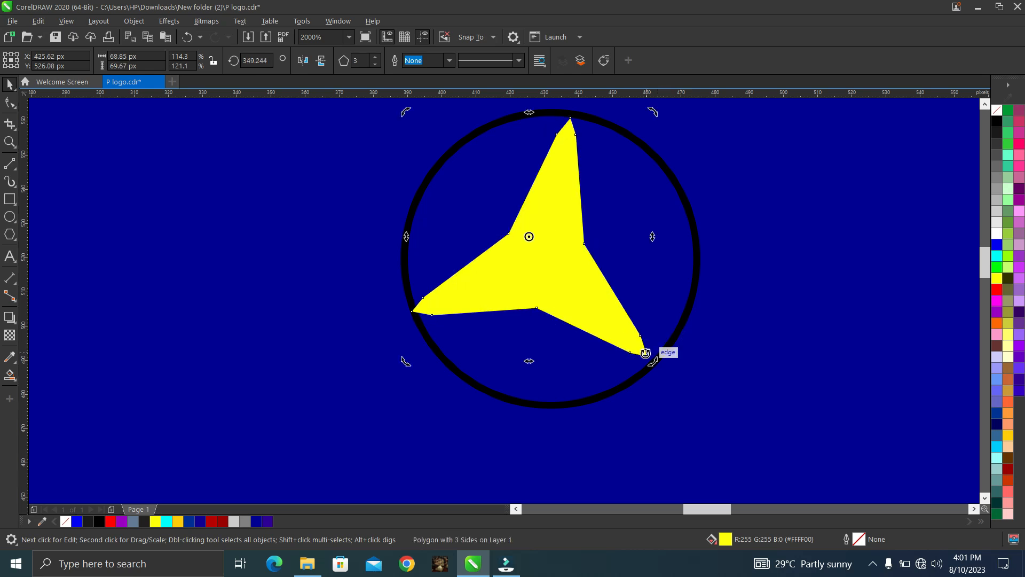
key("shift+Right")
key("ctrl+z")
left_click_drag(655, 365, 639, 372)
scroll(639, 372, "down", 1)
left_click(606, 342)
left_click_drag(585, 319, 589, 319)
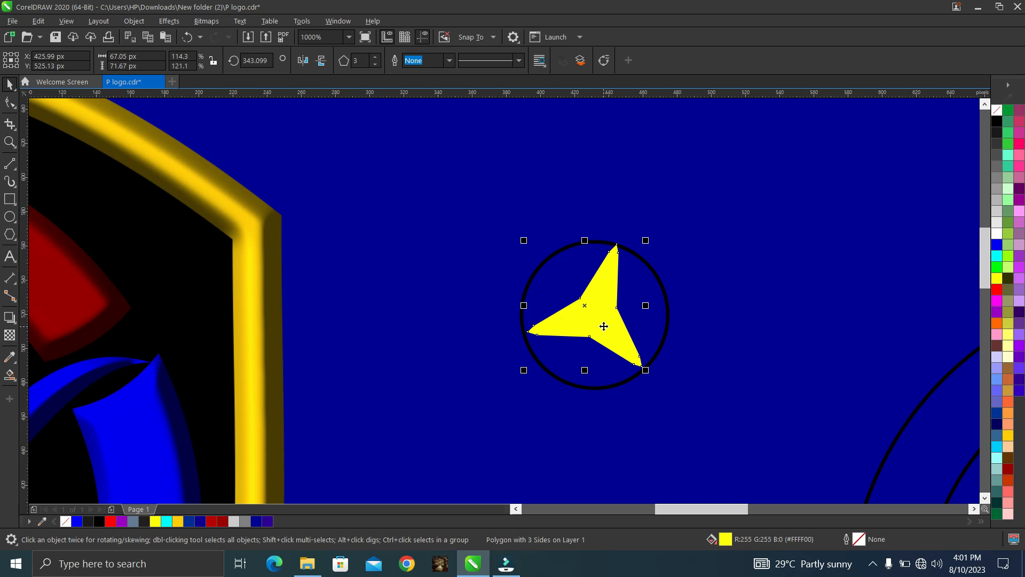
Try nudging the star 10 px left within the circle.
scroll(603, 327, "up", 1)
scroll(599, 318, "down", 1)
key("Left")
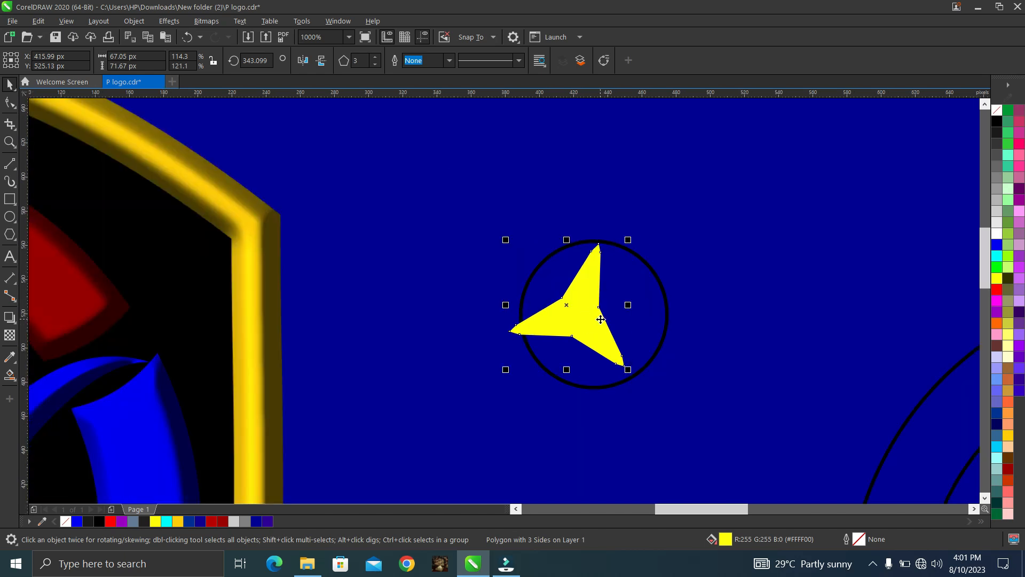
scroll(599, 318, "down", 2)
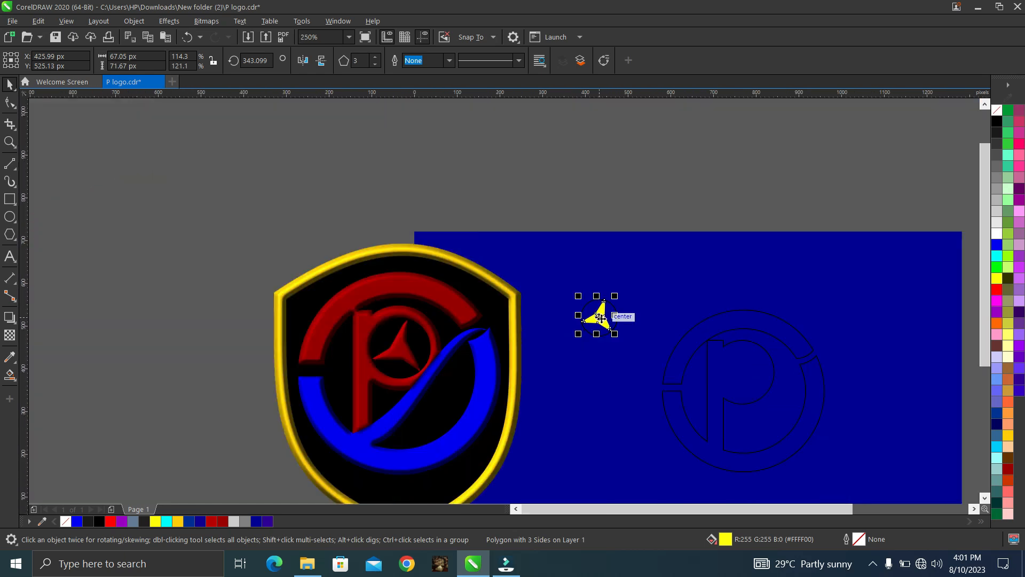
Fill the circle behind the star with black and remove its outline.
scroll(600, 318, "up", 2)
key("Right")
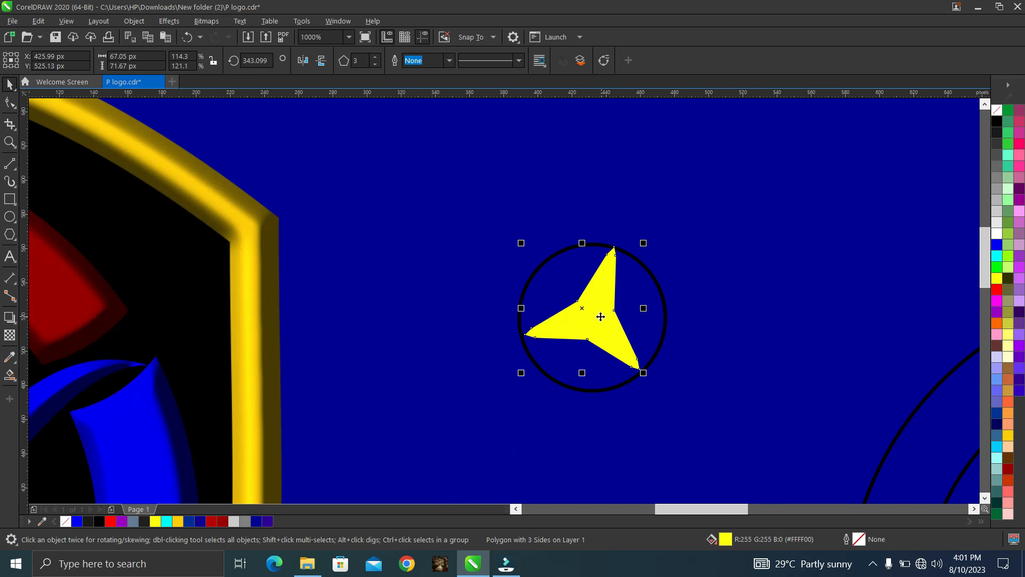
scroll(558, 315, "up", 1)
scroll(712, 413, "up", 1)
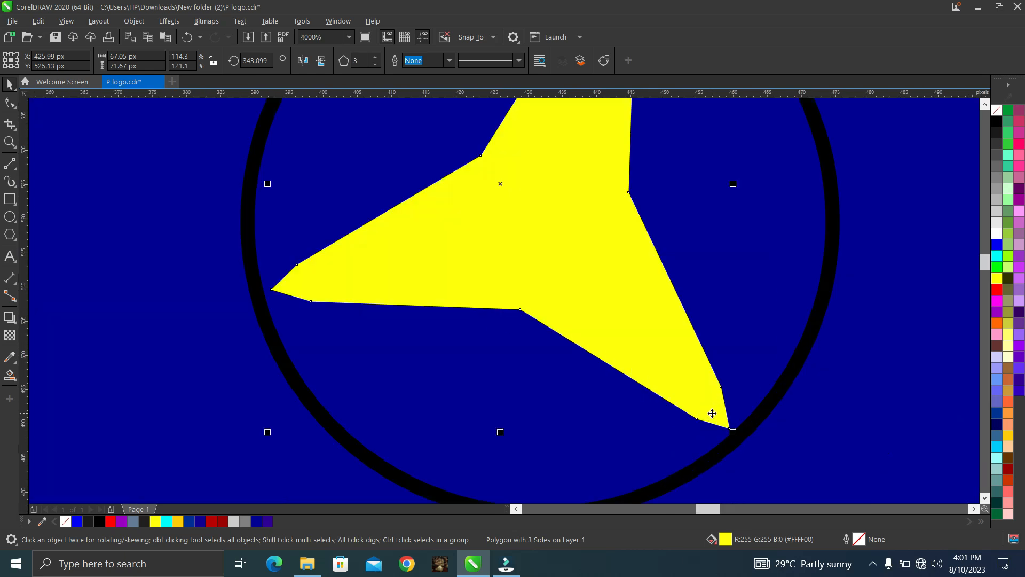
scroll(737, 430, "down", 2)
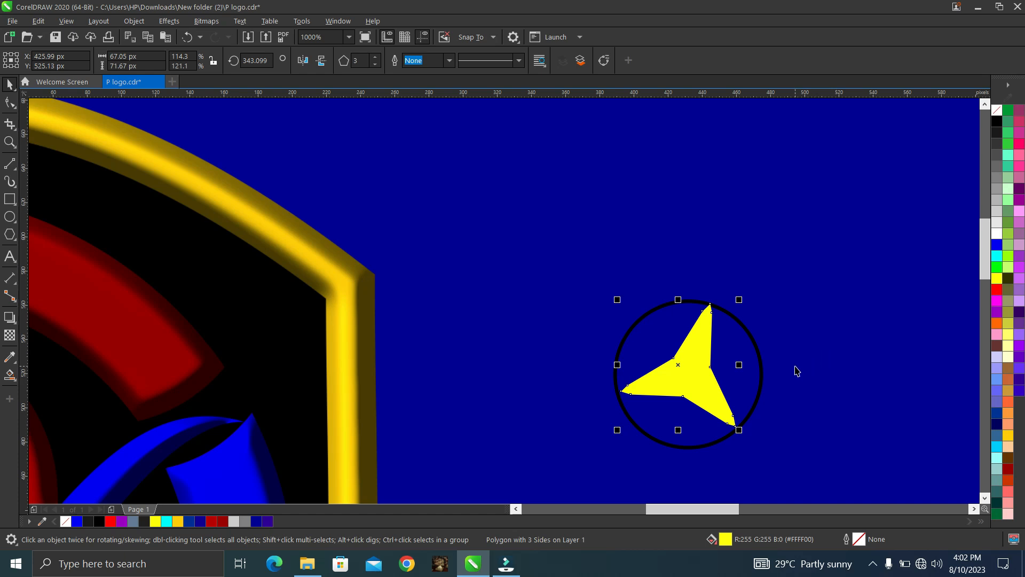
scroll(796, 370, "down", 1)
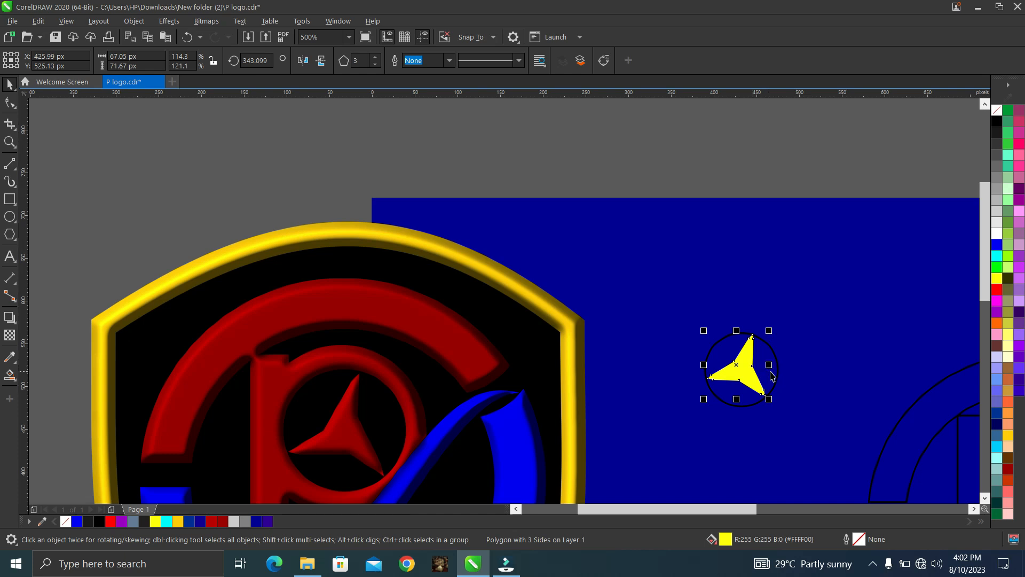
left_click(778, 372)
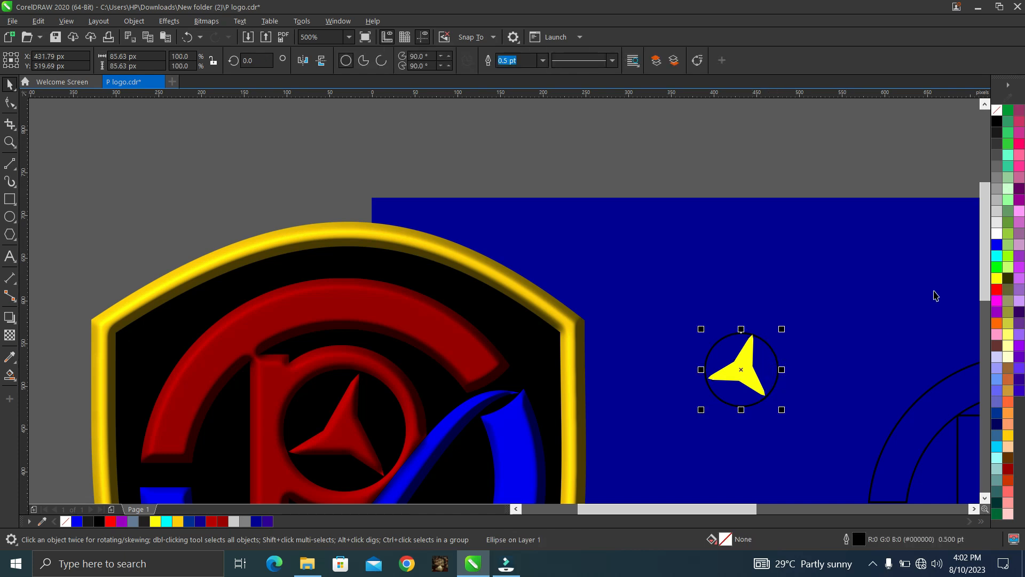
left_click(996, 123)
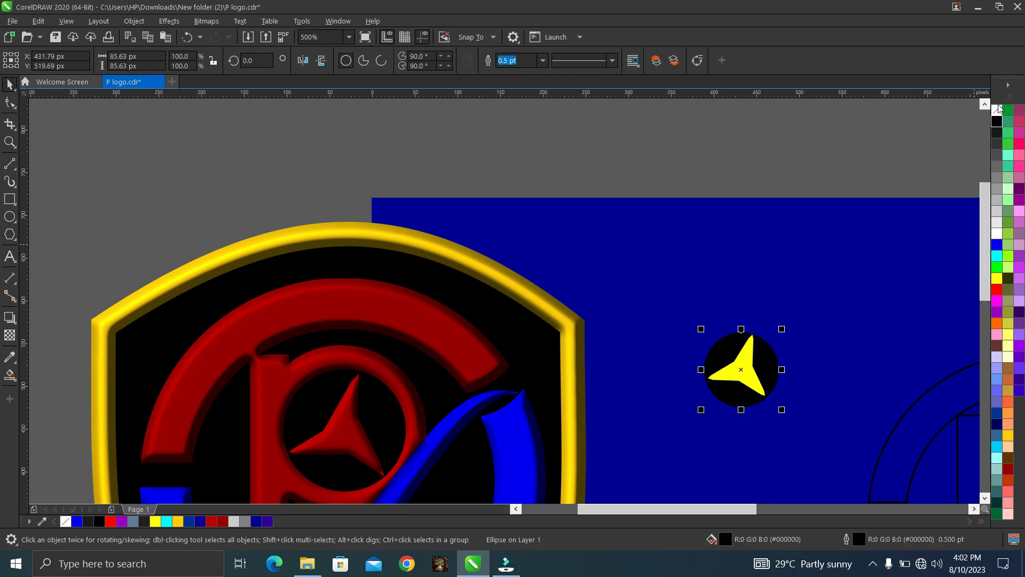
right_click(996, 113)
left_click_drag(647, 165, 835, 466)
left_click(837, 383)
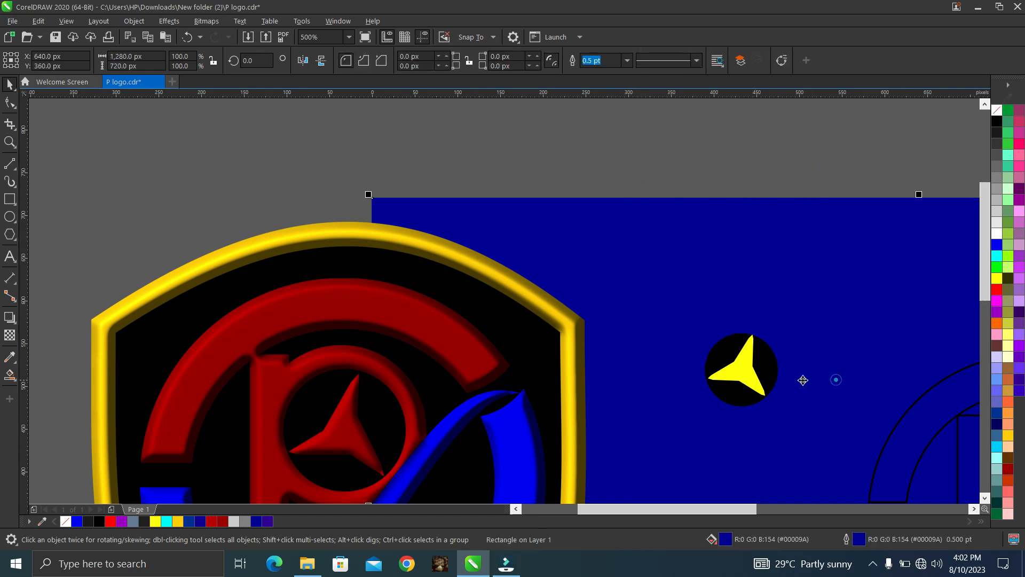
Recolour the three-pointed star from the red shades to dark red (#9A0000).
left_click(750, 374)
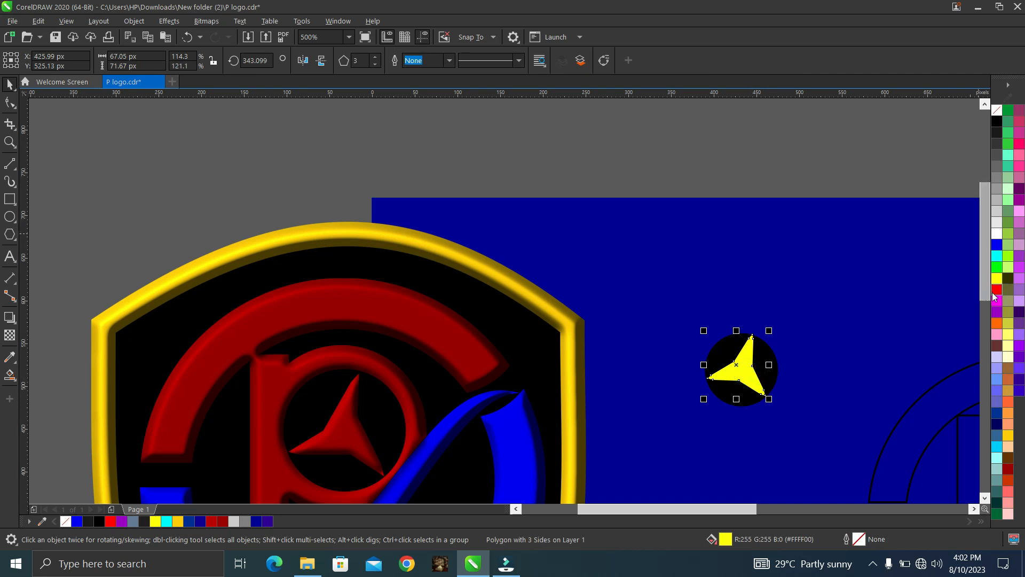
left_click_drag(997, 292, 998, 294)
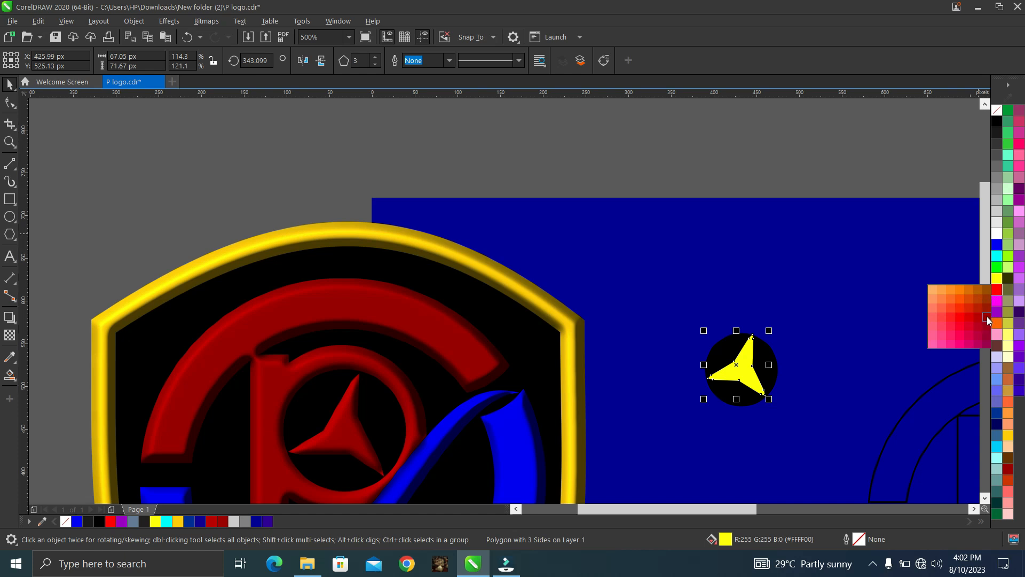
left_click(987, 317)
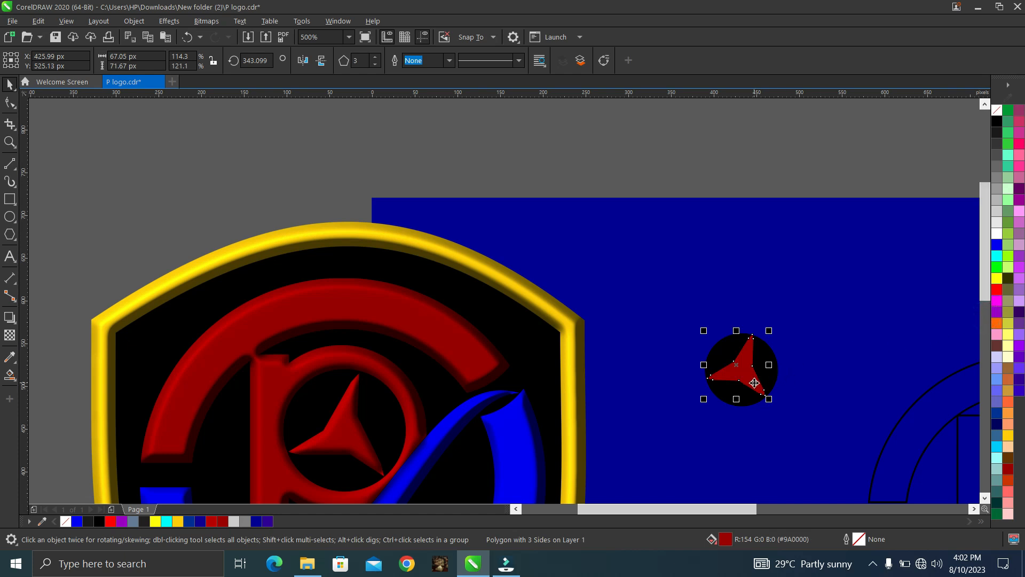
Group the star with its black circle and move the group up and to the right, clear of the P drawing.
scroll(753, 381, "up", 5)
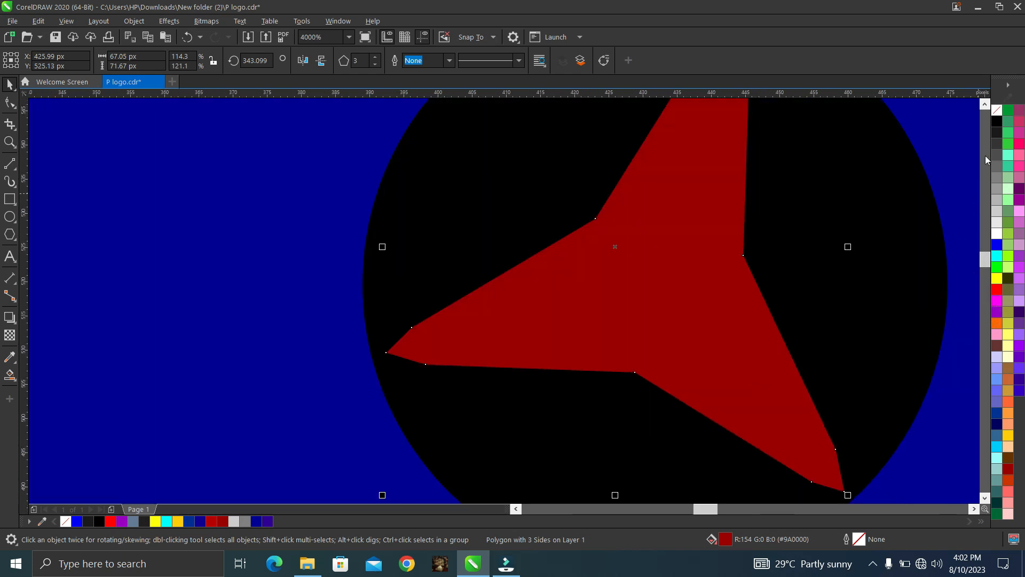
scroll(457, 370, "down", 4)
scroll(466, 401, "down", 1)
left_click_drag(400, 157, 598, 430)
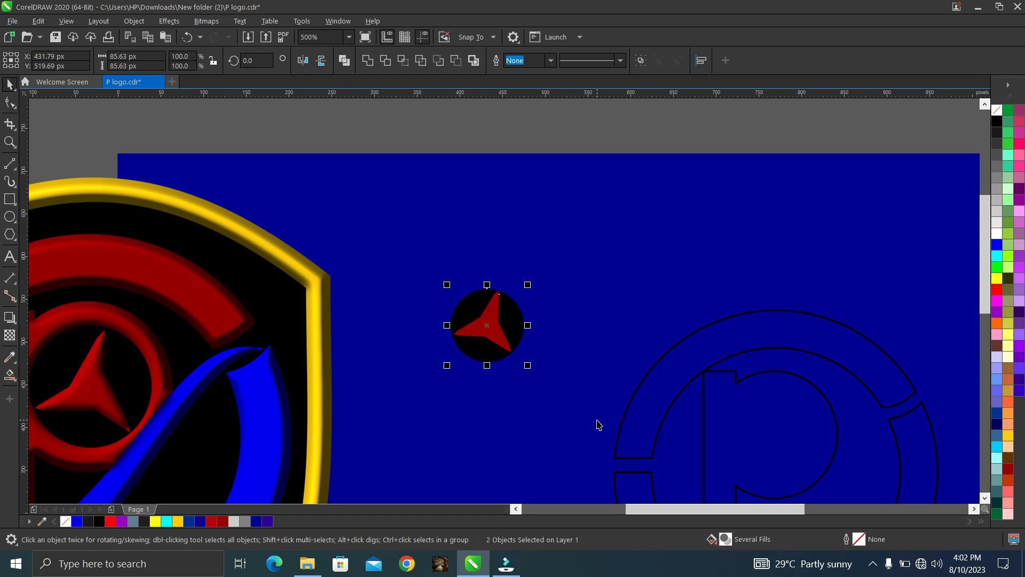
key("ctrl+g")
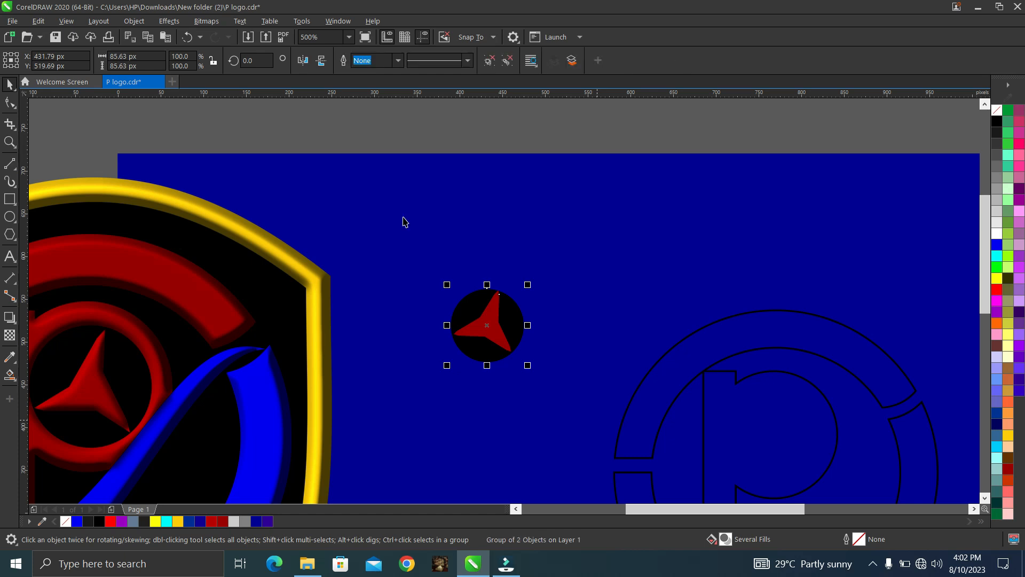
left_click_drag(487, 329, 556, 230)
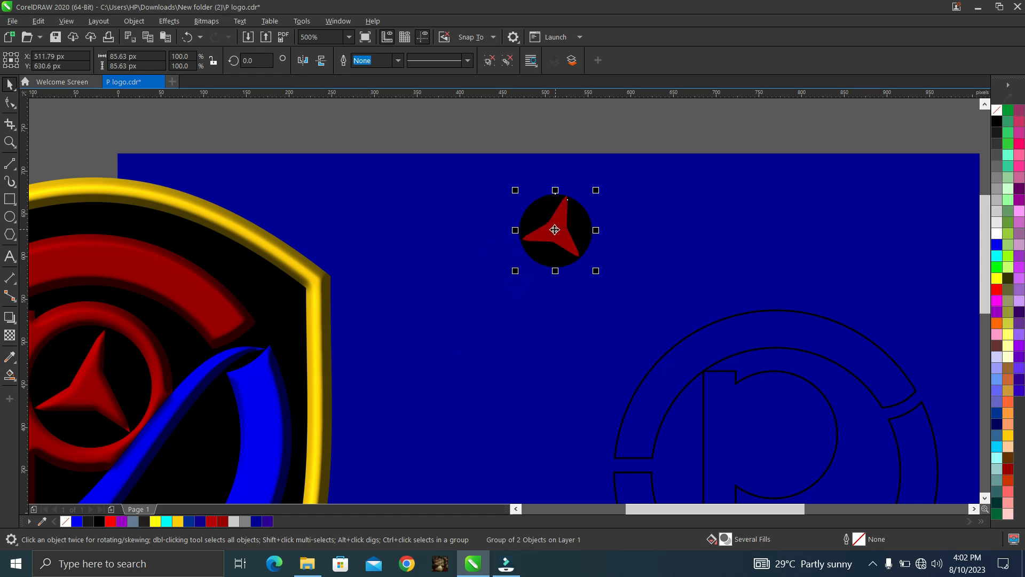
Draw two connected straight lines from the P stem's lower-left corner to the upper ring segment's end, then back to the stem's lower-right corner.
scroll(660, 352, "down", 1)
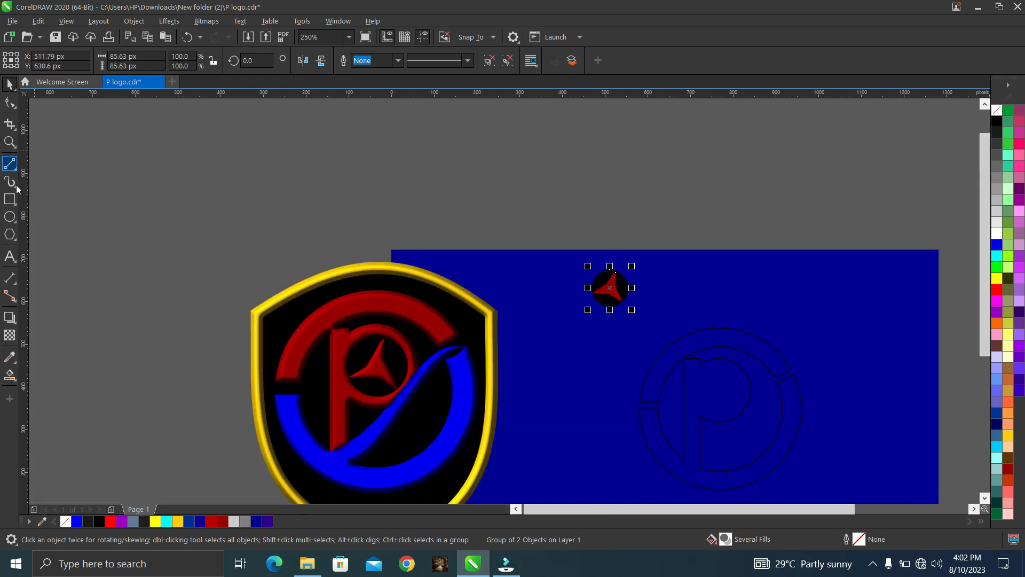
left_click(8, 166)
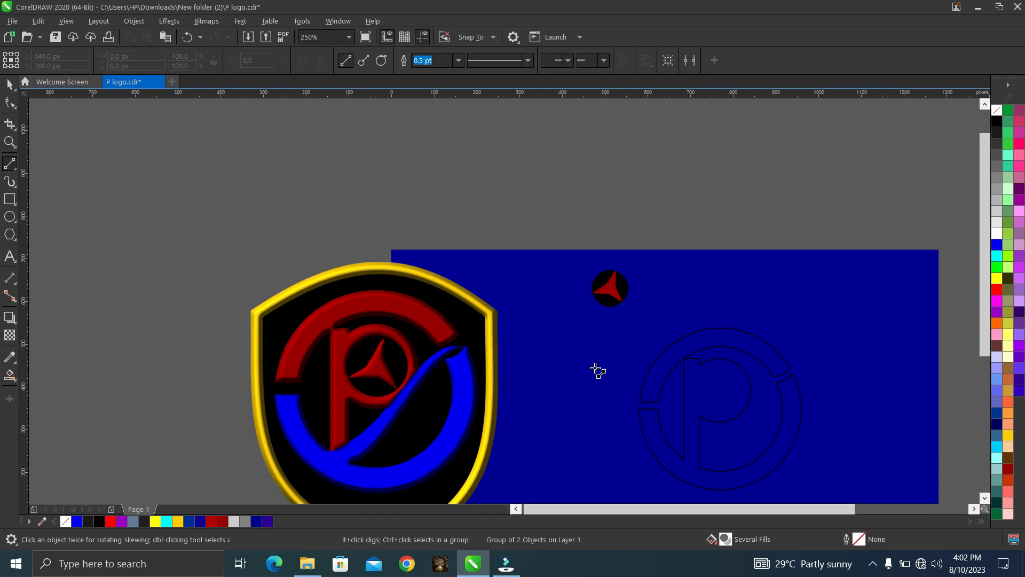
scroll(749, 475, "up", 1)
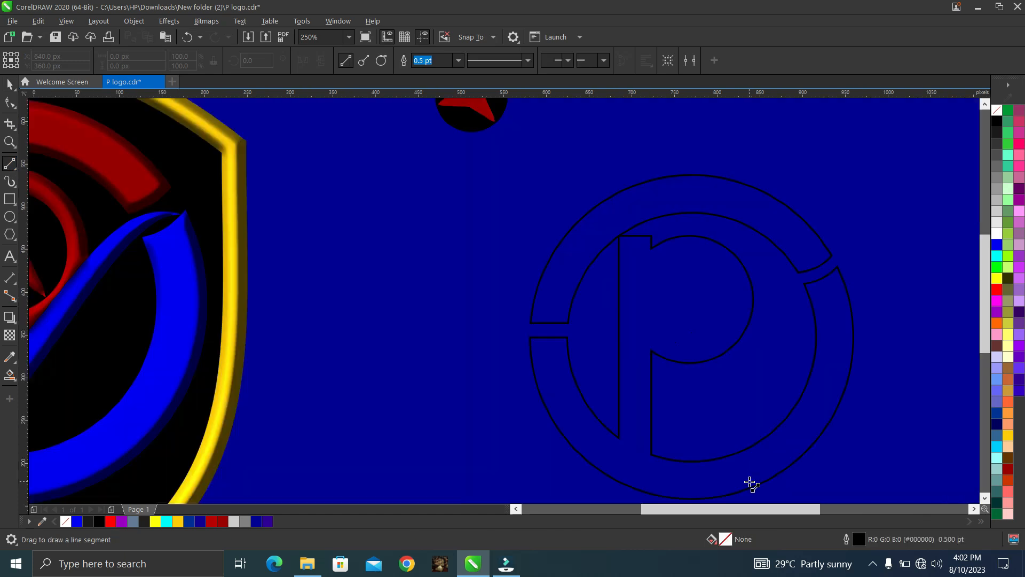
left_click_drag(618, 437, 657, 453)
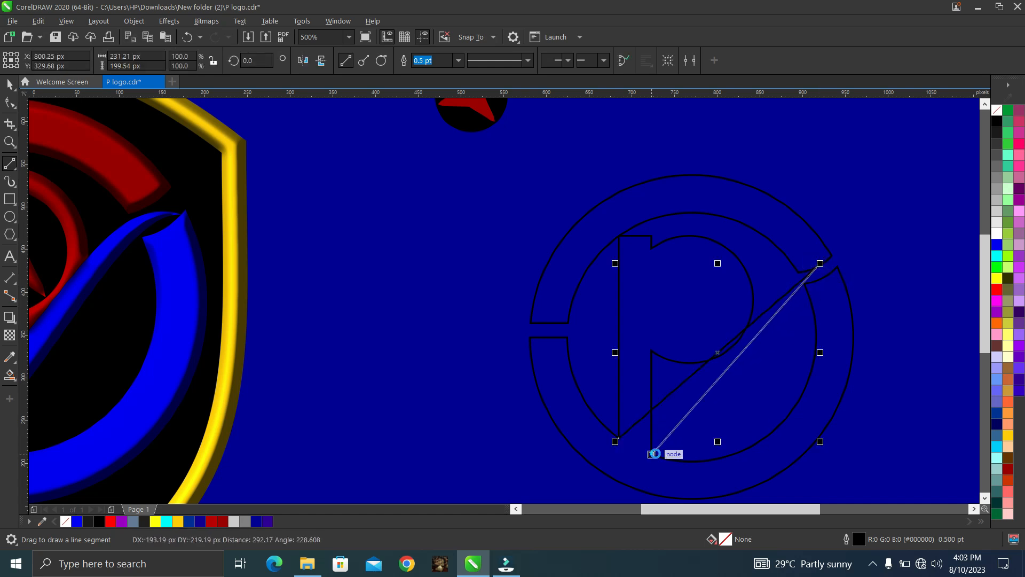
left_click_drag(654, 454, 654, 453)
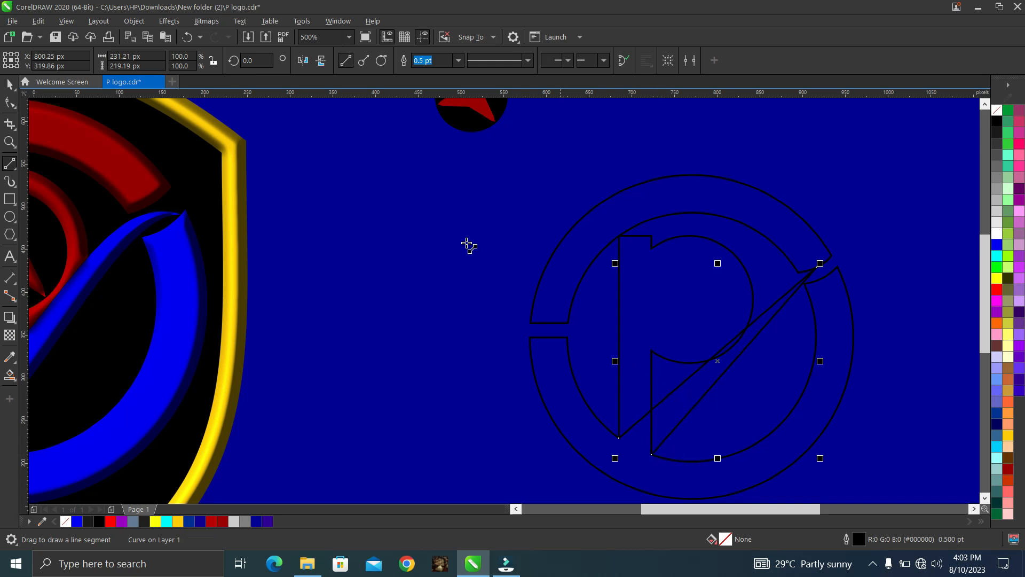
Convert both diagonal line segments to curves.
left_click(11, 101)
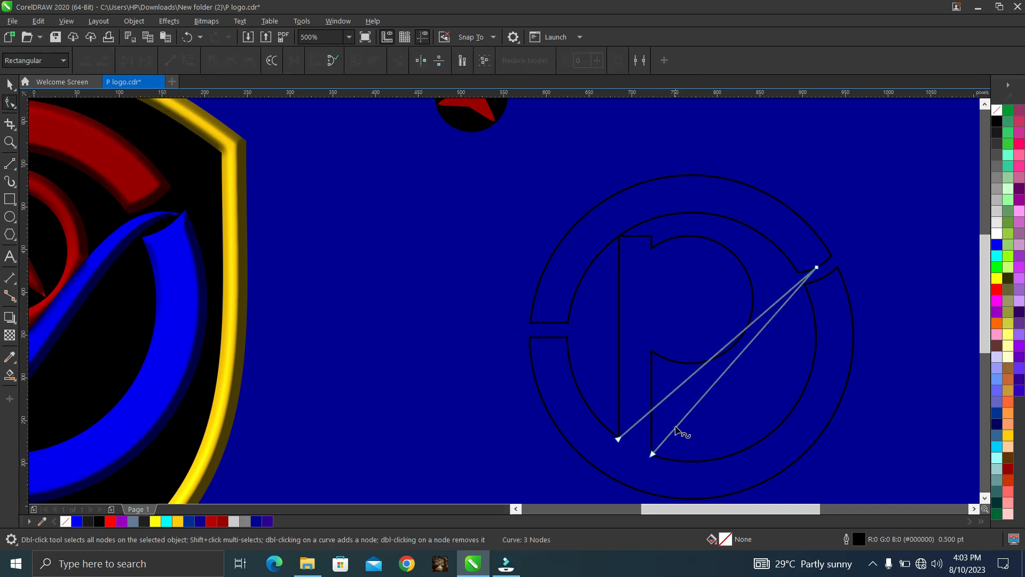
scroll(676, 434, "up", 2)
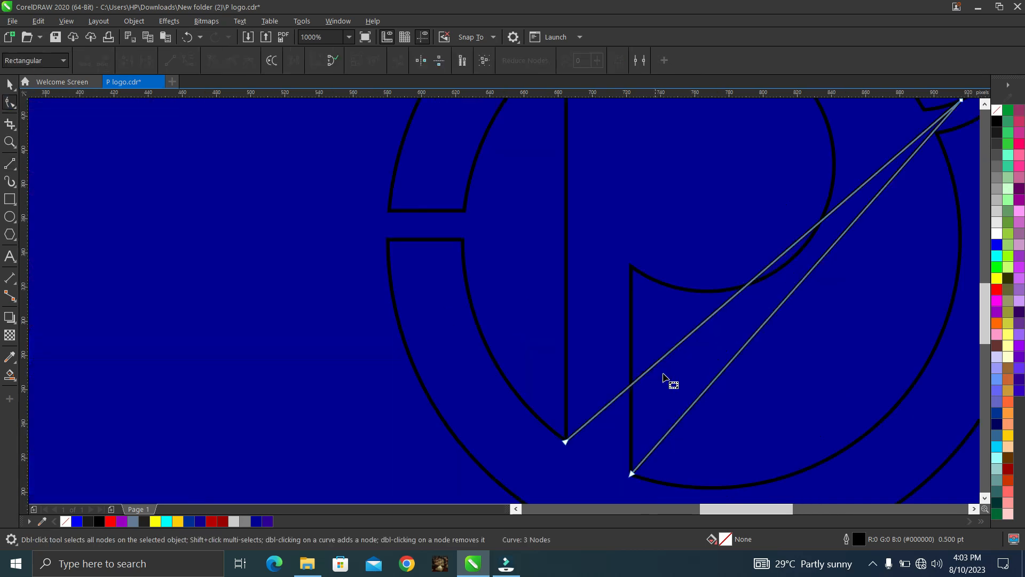
right_click(730, 302)
left_click(750, 385)
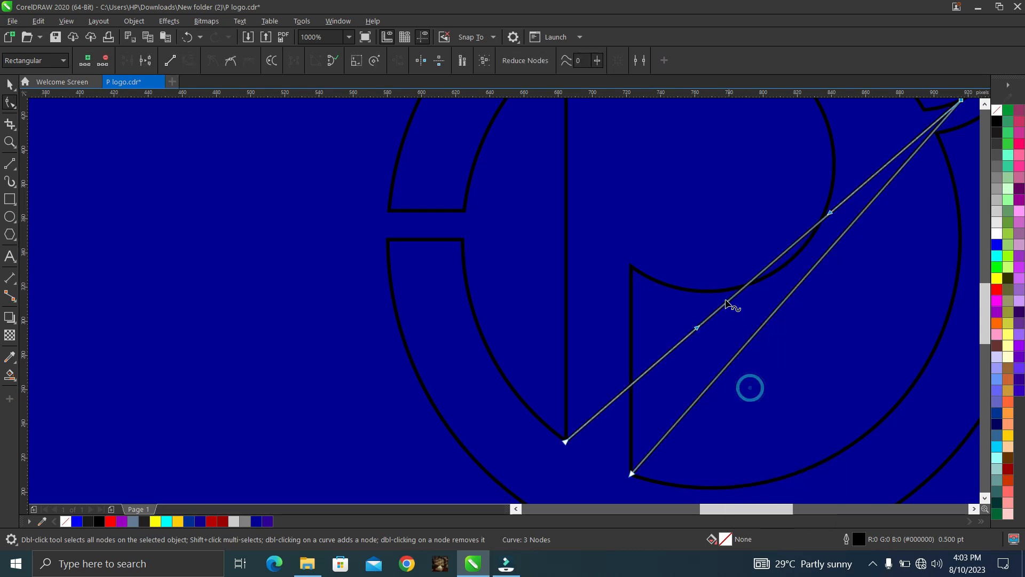
right_click(789, 300)
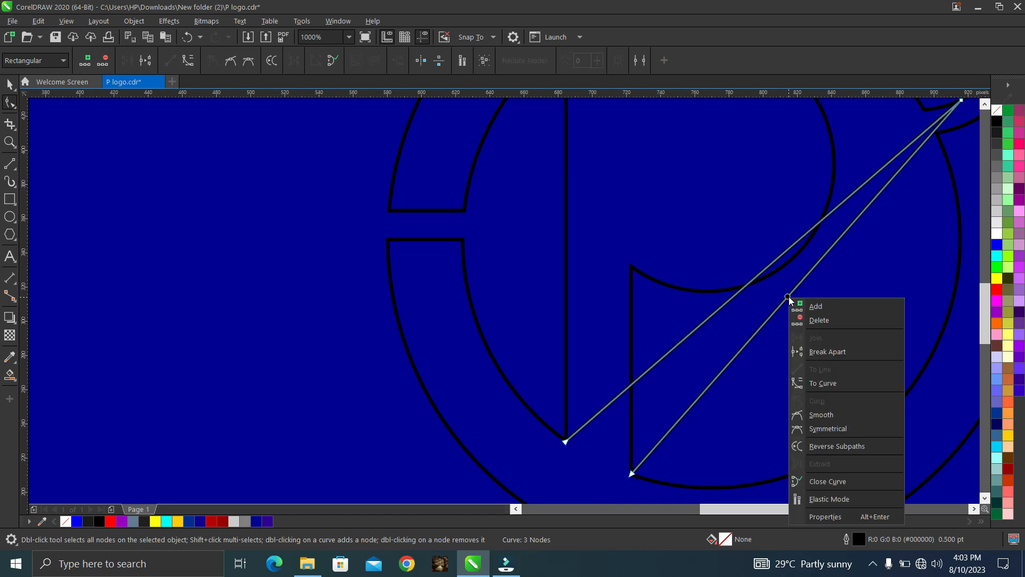
left_click(818, 383)
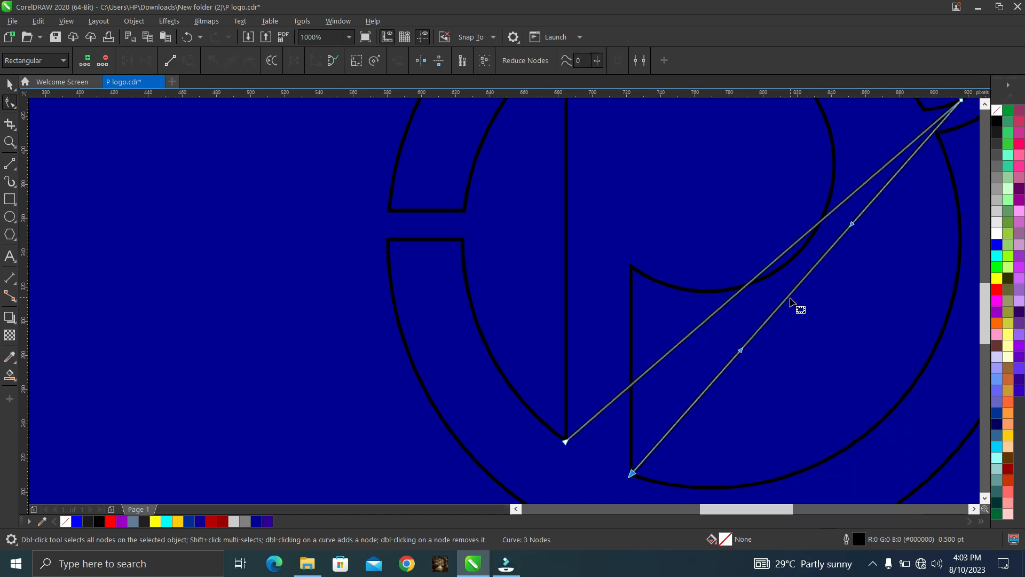
Bend the lower part of both diagonals downward by adjusting the curve handles at the P stem's two bottom corners.
left_click_drag(741, 350, 758, 440)
left_click(566, 441)
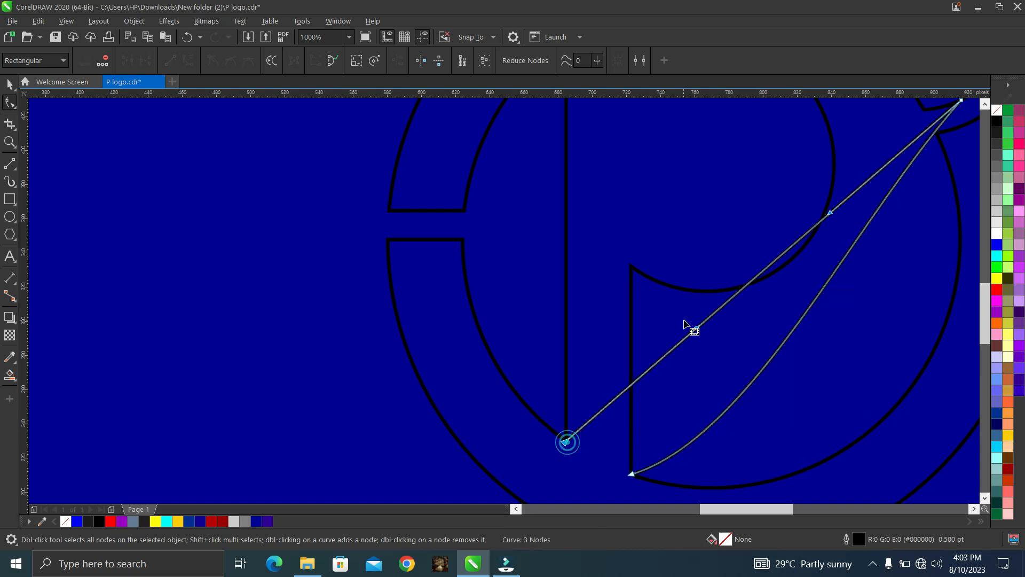
left_click_drag(697, 328, 730, 396)
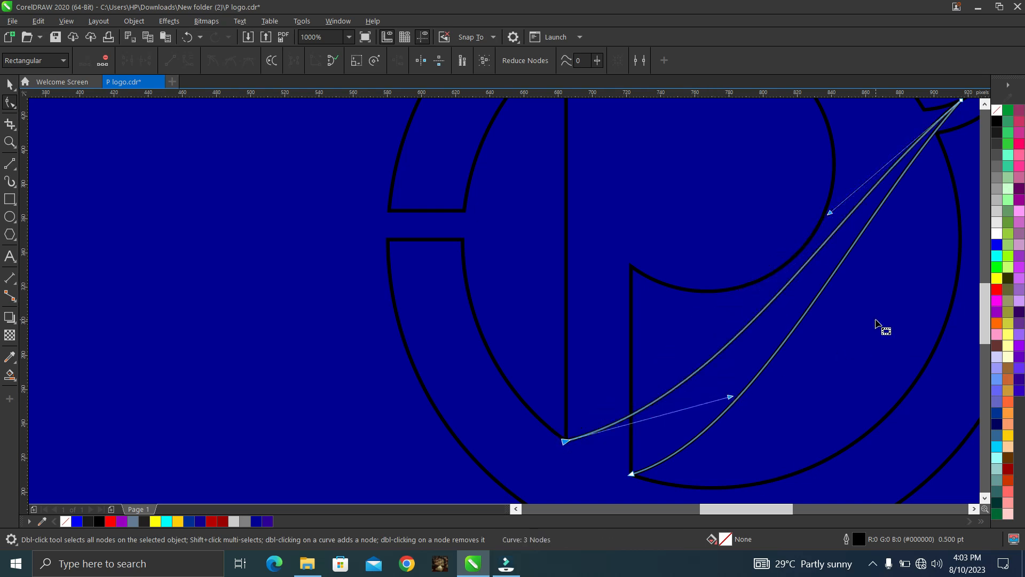
Adjust a handle at the diagonals' shared upper node and move that node onto the end edge of the lower ring segment.
scroll(881, 327, "down", 2)
scroll(934, 229, "up", 2)
mouse_move(780, 313)
left_mouse_down()
mouse_move(774, 302)
mouse_move(801, 325)
mouse_move(794, 313)
left_mouse_up()
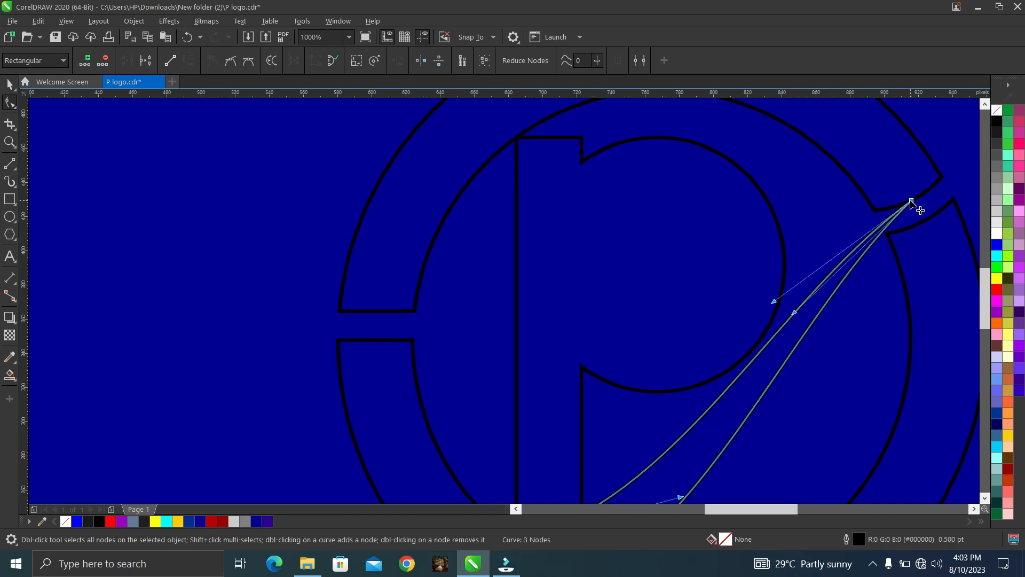
scroll(920, 198, "up", 1)
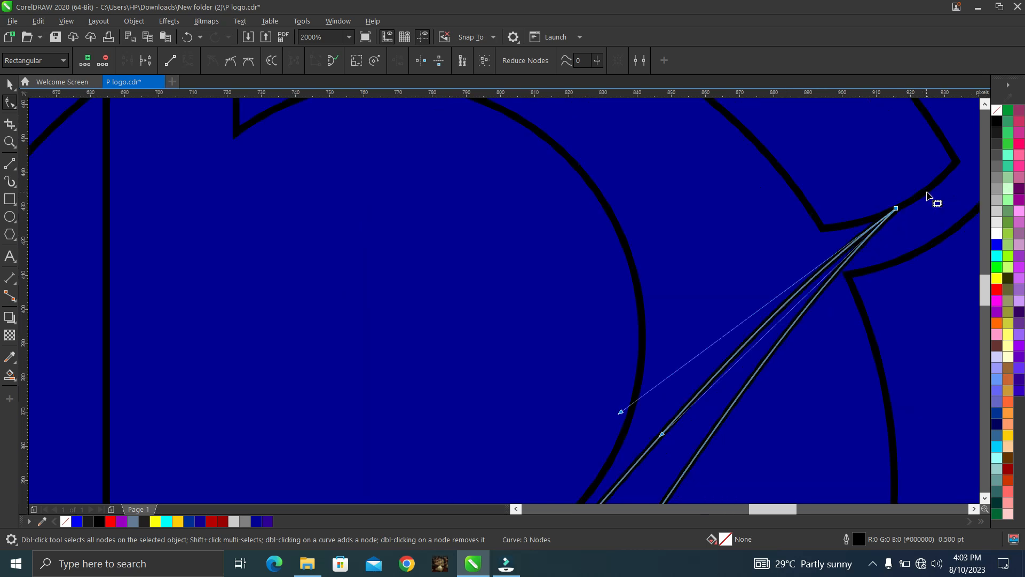
left_click_drag(896, 209, 924, 241)
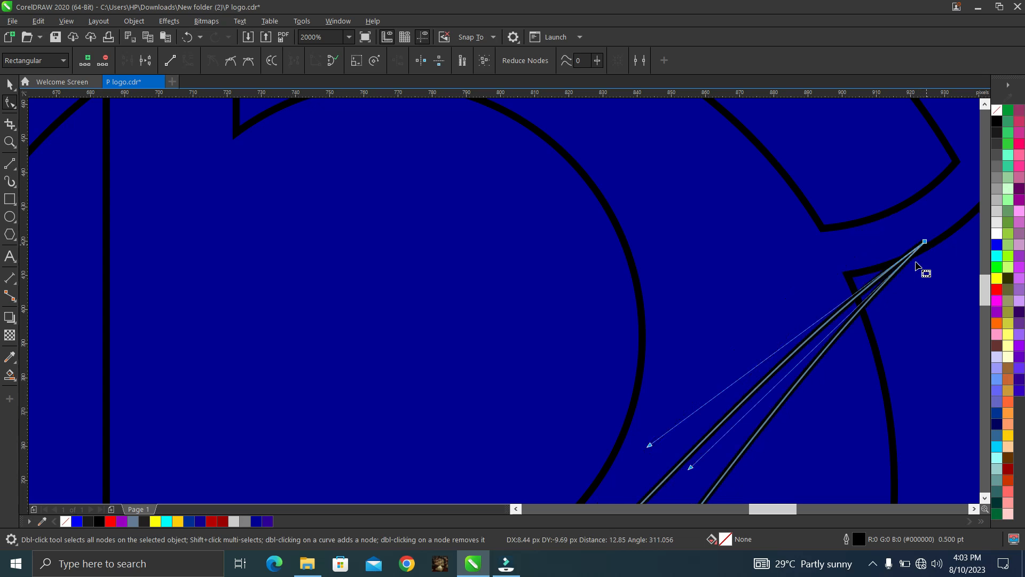
Raise both curve handles at the shared upper node so the two diagonals form a tapered S-shaped swoosh.
left_click_drag(650, 445, 607, 278)
left_click_drag(690, 468, 637, 313)
scroll(641, 320, "down", 4)
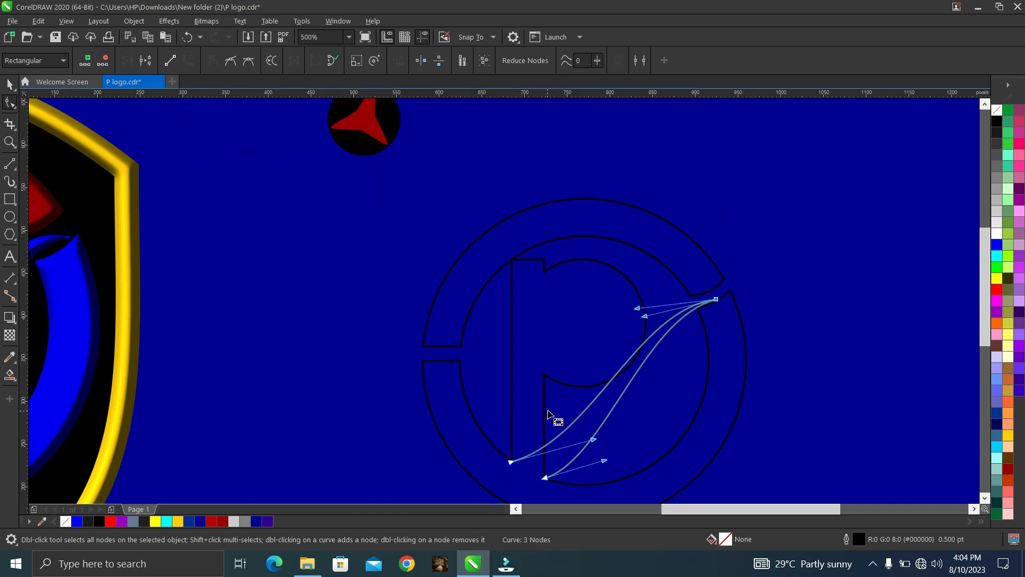
key("space")
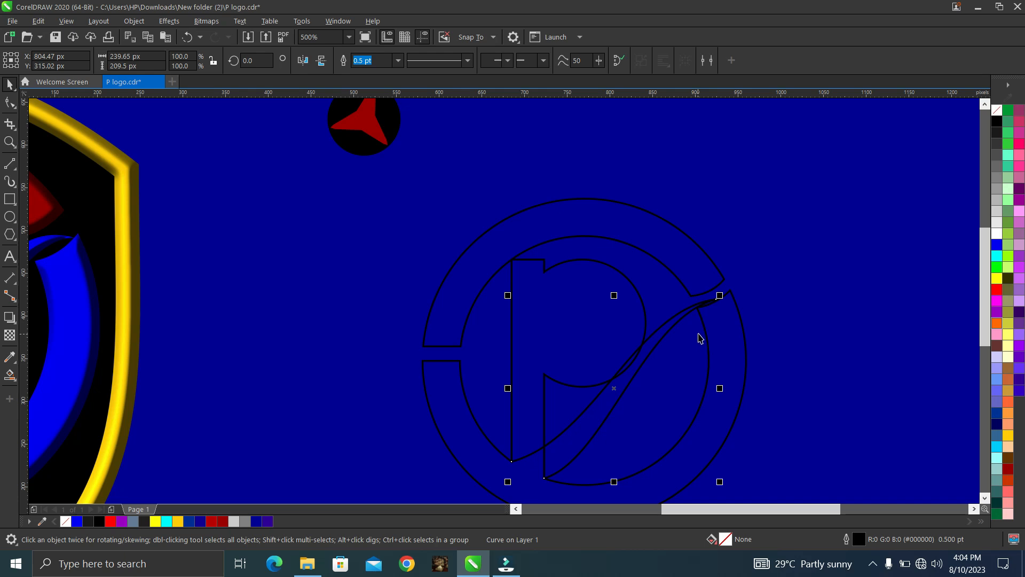
Assign red to the swoosh curve and use Smart Fill to create one filled shape from the swoosh and the lower ring segment.
left_click(996, 291)
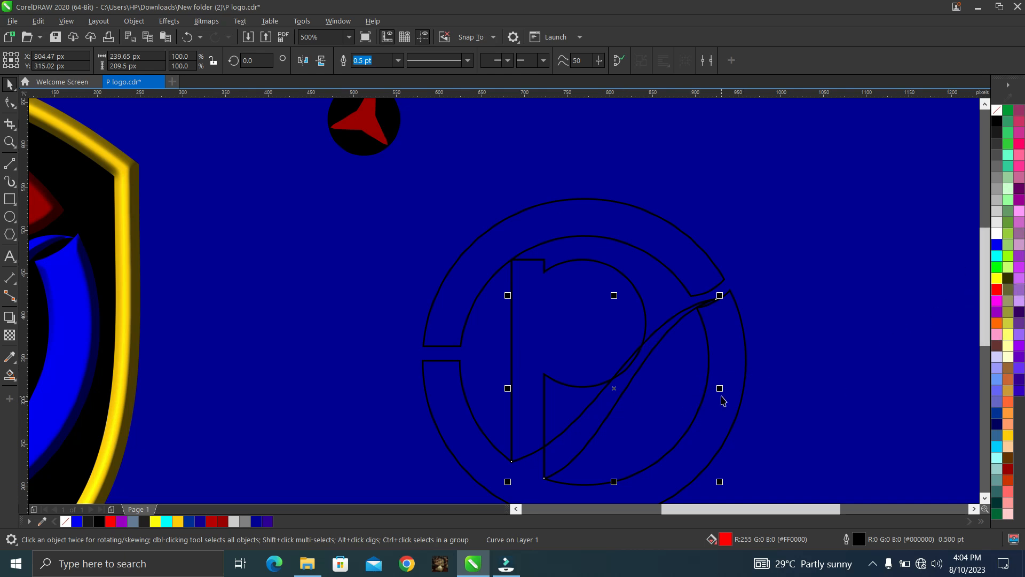
left_click(12, 376)
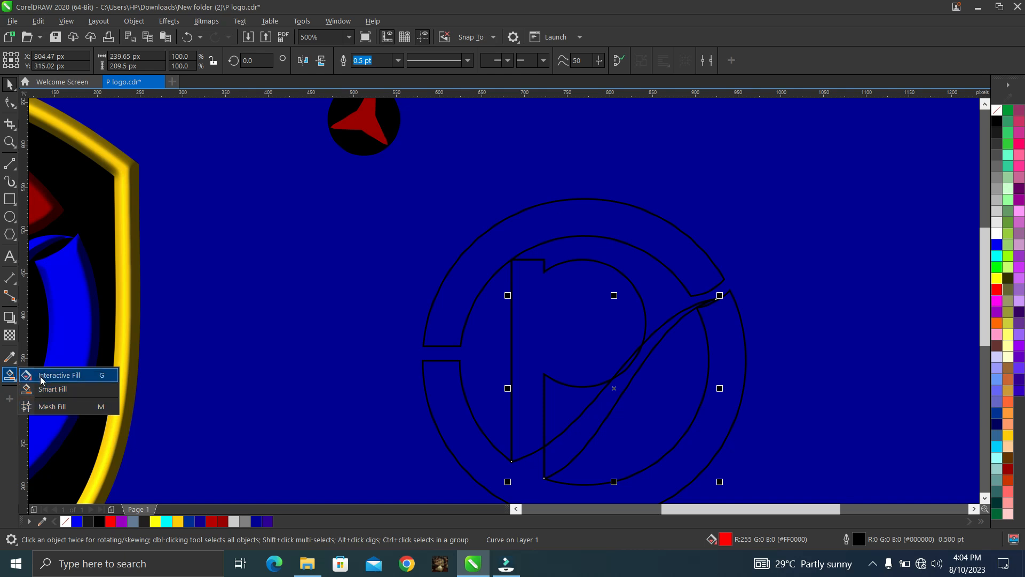
left_click(41, 389)
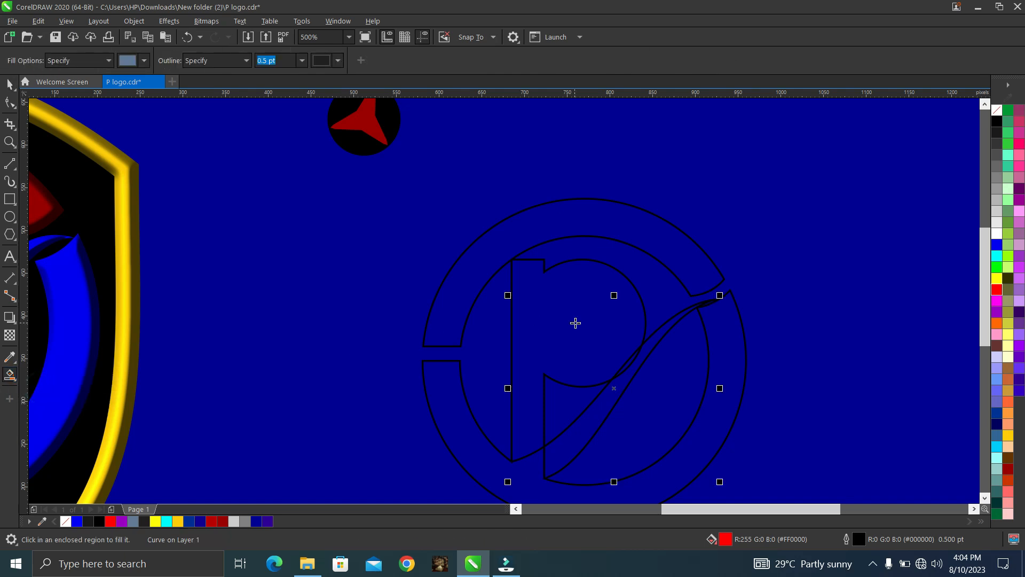
left_click(585, 425)
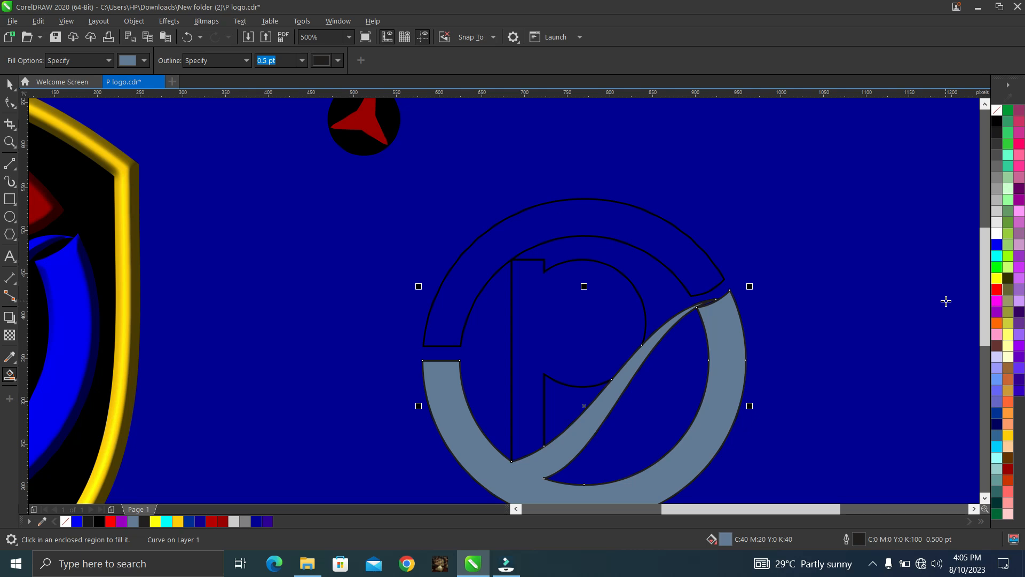
Fill the combined swoosh and lower ring shape with blue (#0000FF) and remove its outline.
left_click(12, 85)
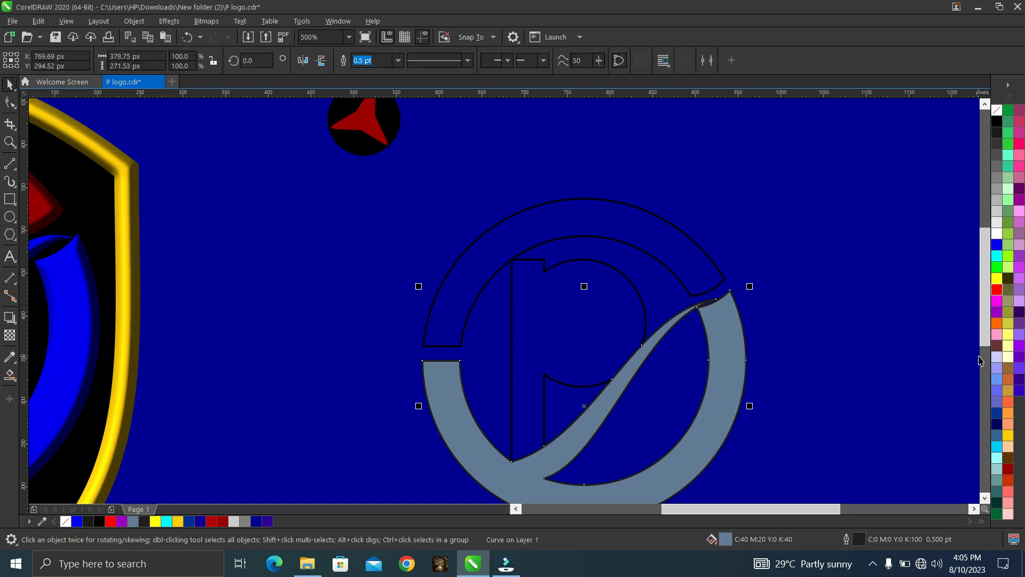
left_click(997, 244)
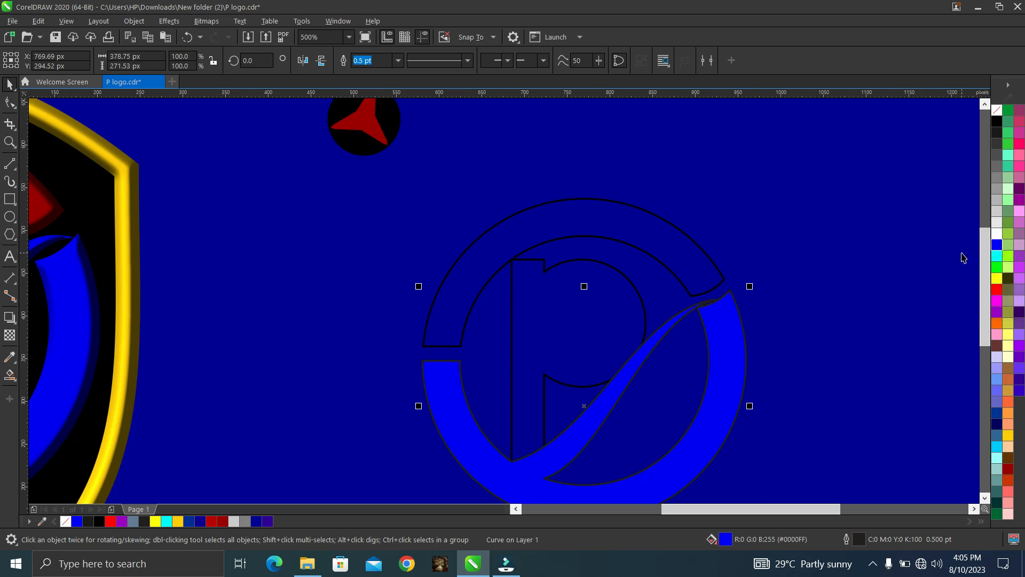
right_click(996, 111)
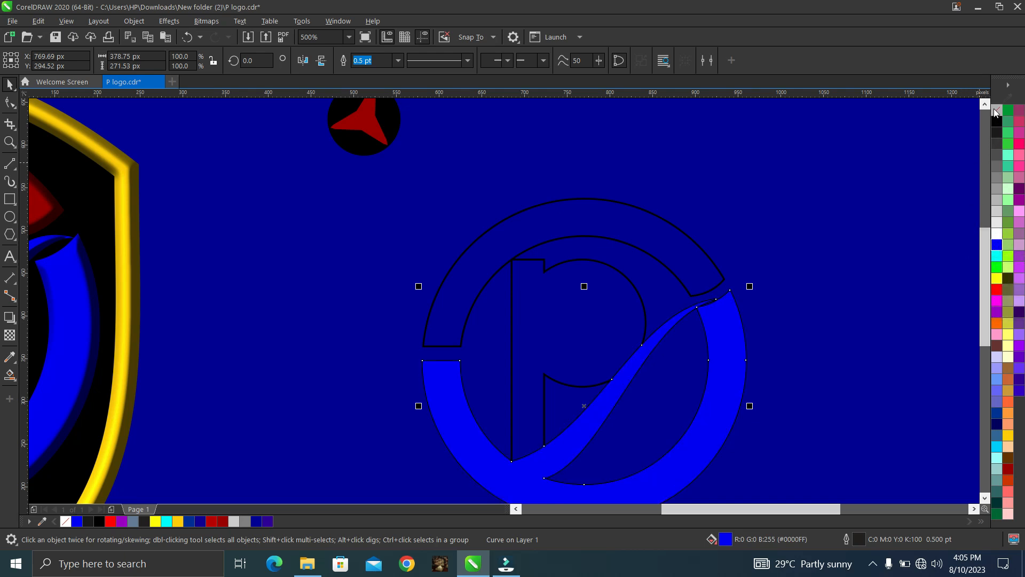
Remove the outline from the upper ring and P shape and fill it with dark red (#9A0000).
left_click(589, 233)
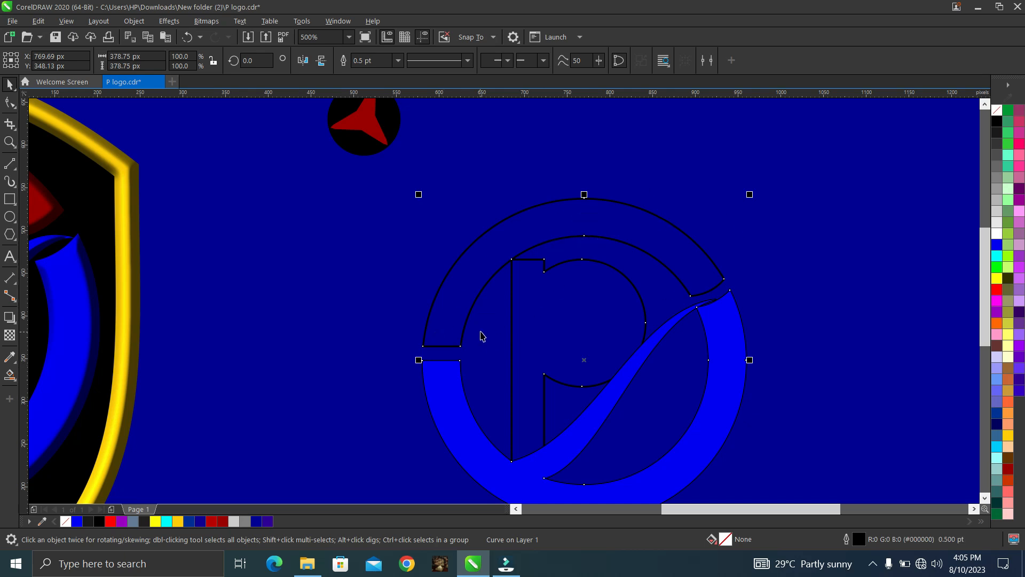
right_click(995, 110)
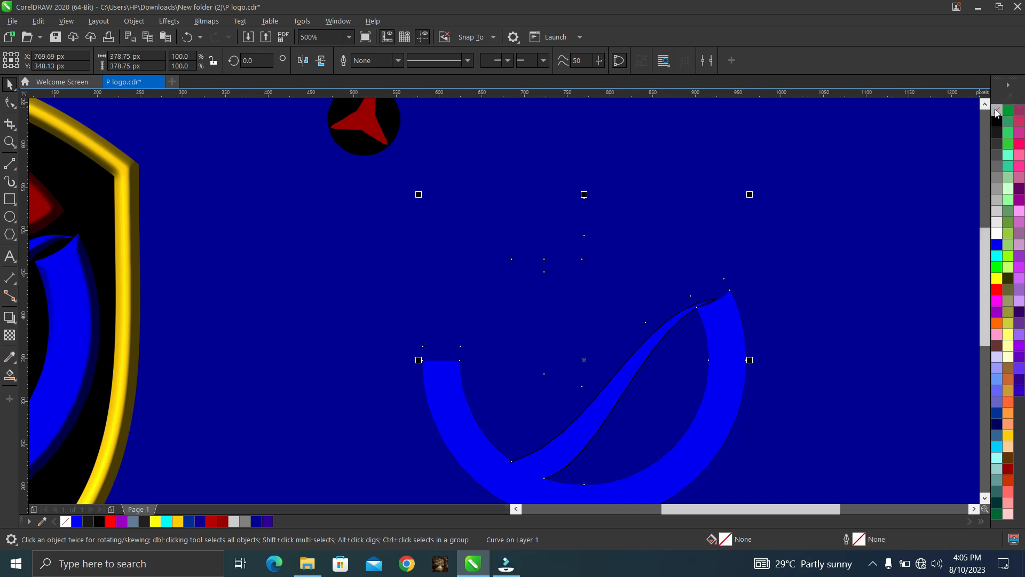
left_click(997, 290)
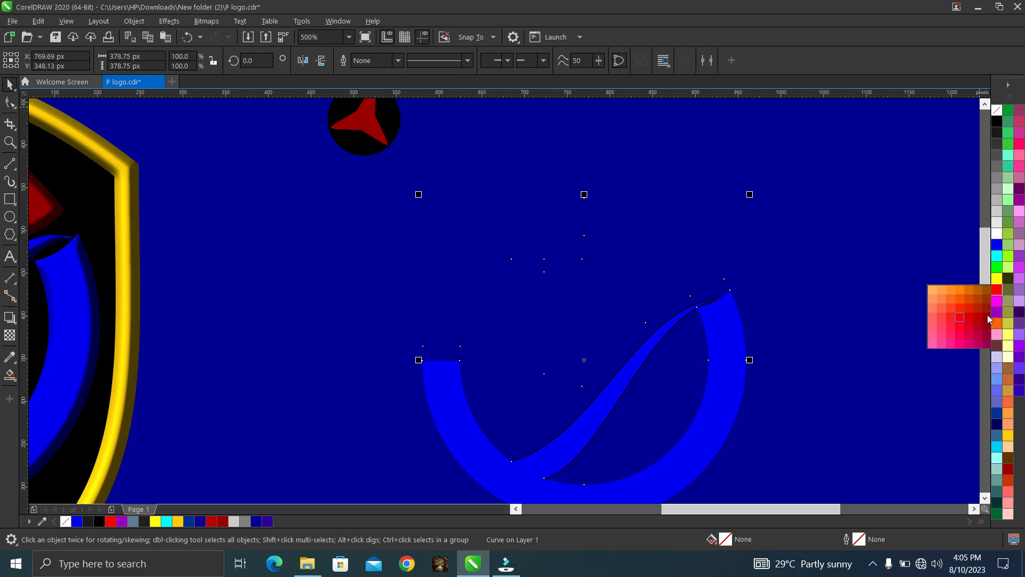
left_click(984, 319)
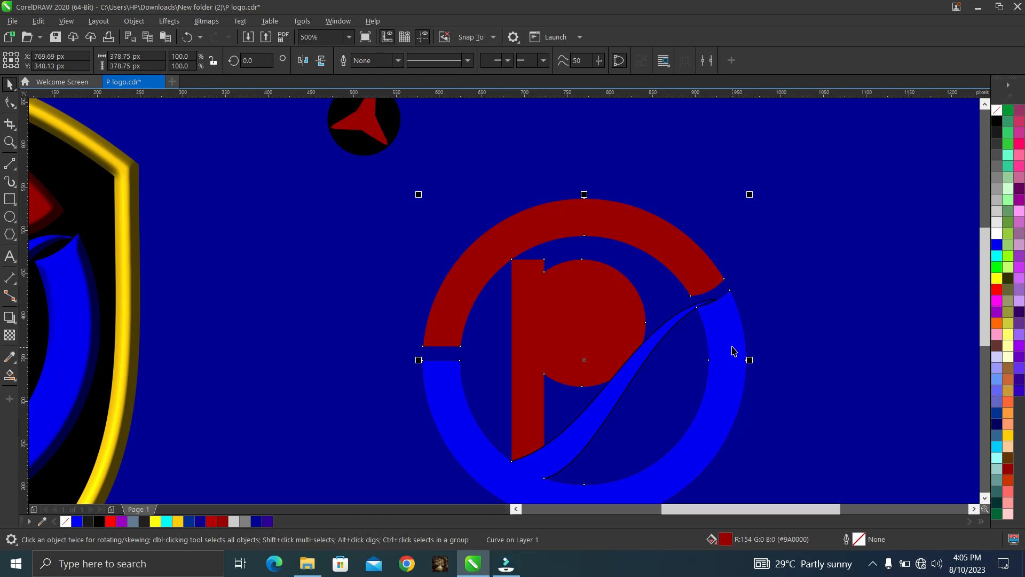
Move the three-pointed star emblem into the centre of the P's round bowl and deselect it.
scroll(470, 263, "down", 2)
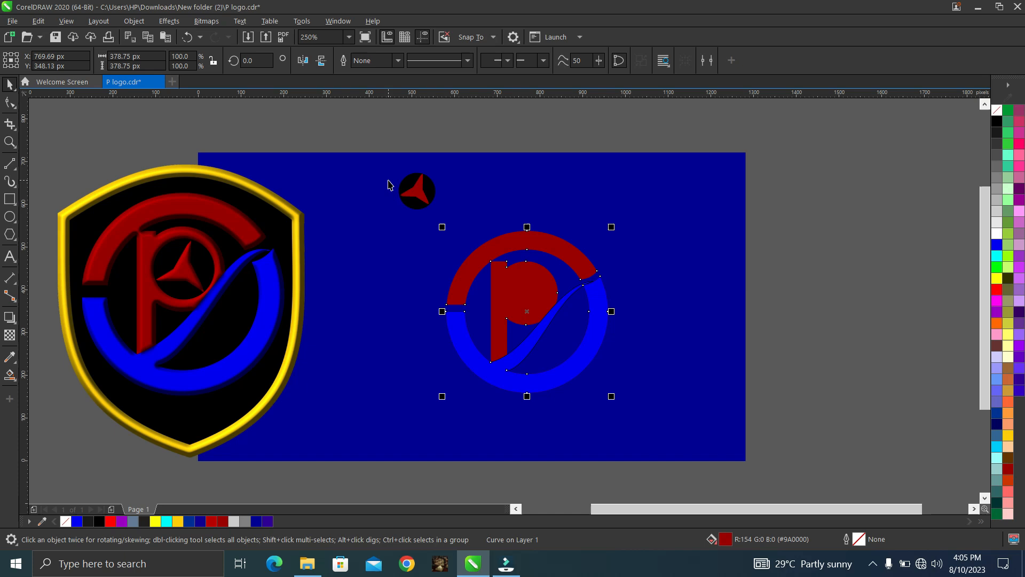
mouse_move(387, 131)
left_mouse_down()
mouse_move(414, 213)
mouse_move(453, 235)
mouse_move(437, 208)
mouse_move(530, 300)
left_mouse_up()
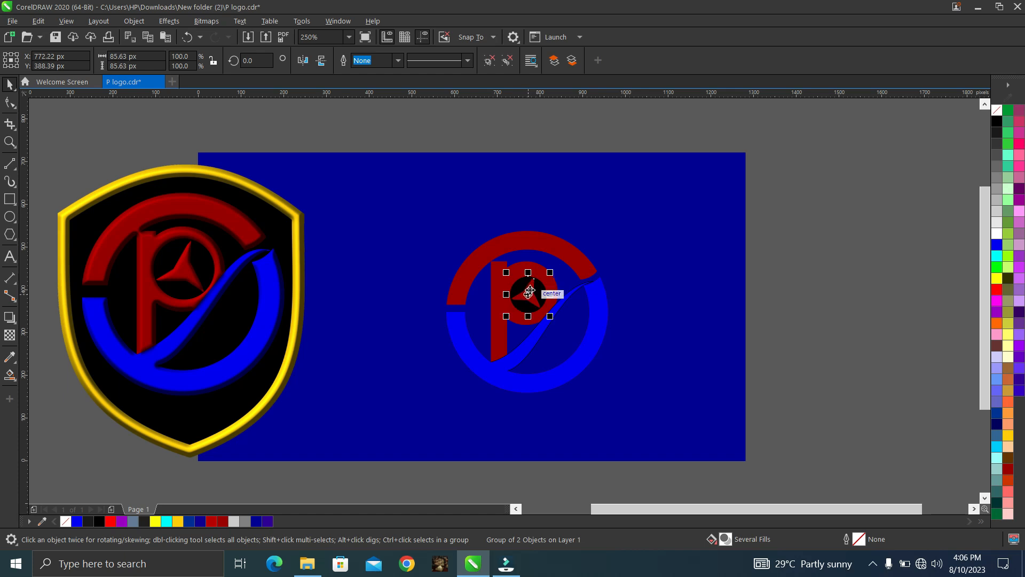
left_click(390, 122)
Select all parts of the new logo and convert them to a 300 dpi RGB Color (24-bit) bitmap with a transparent background.
left_click_drag(414, 188, 661, 441)
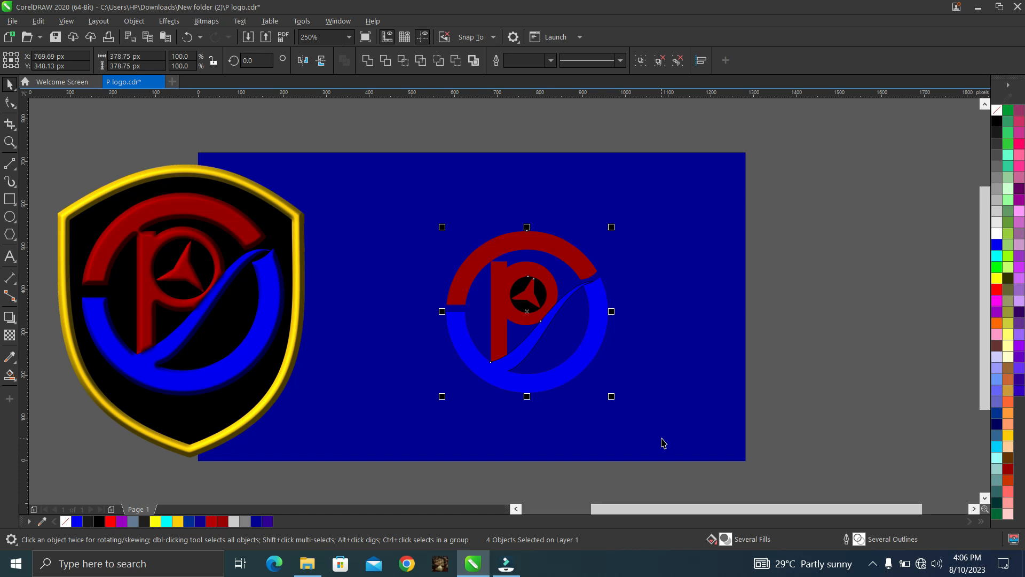
left_click(206, 23)
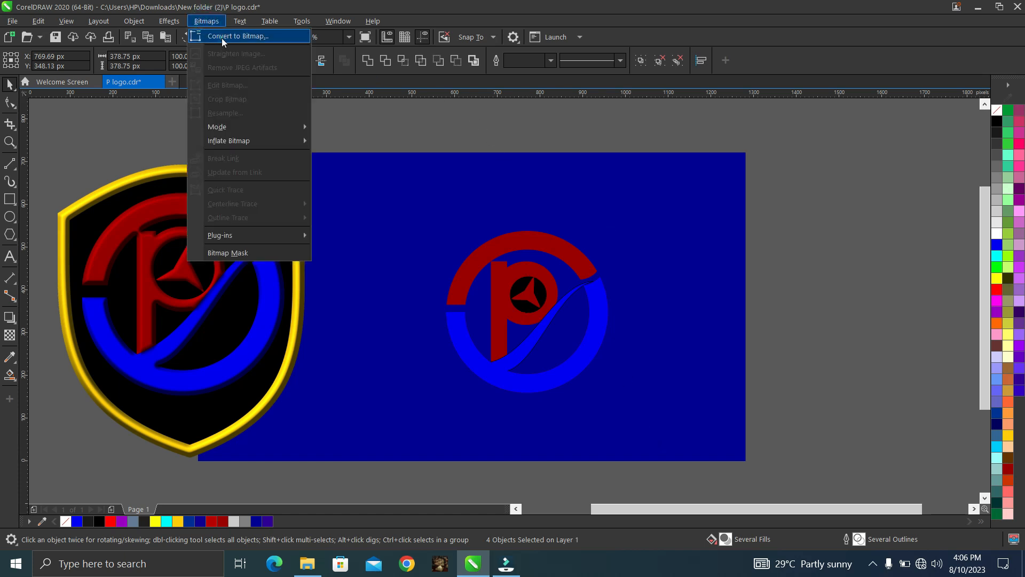
left_click(222, 38)
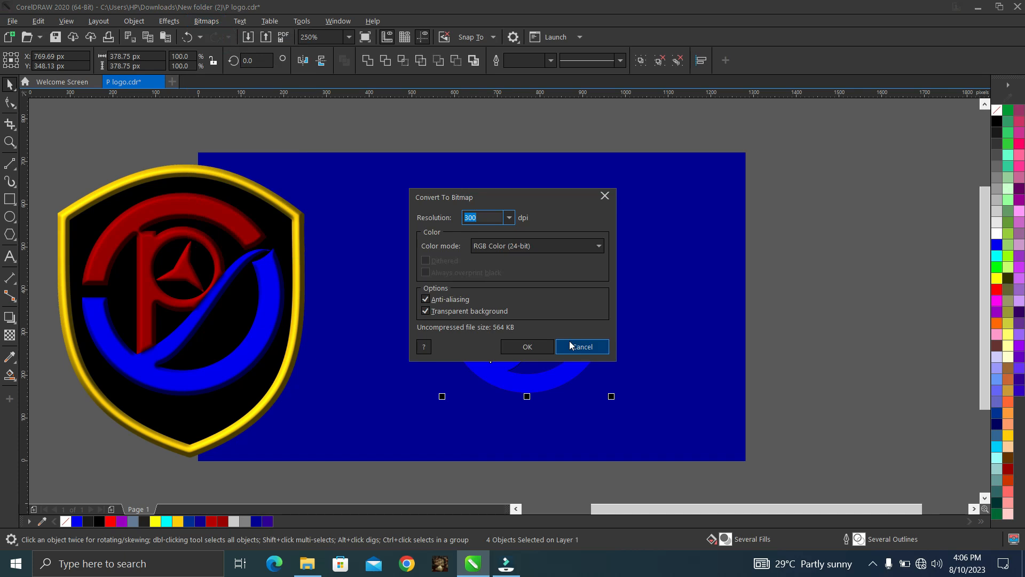
left_click(526, 346)
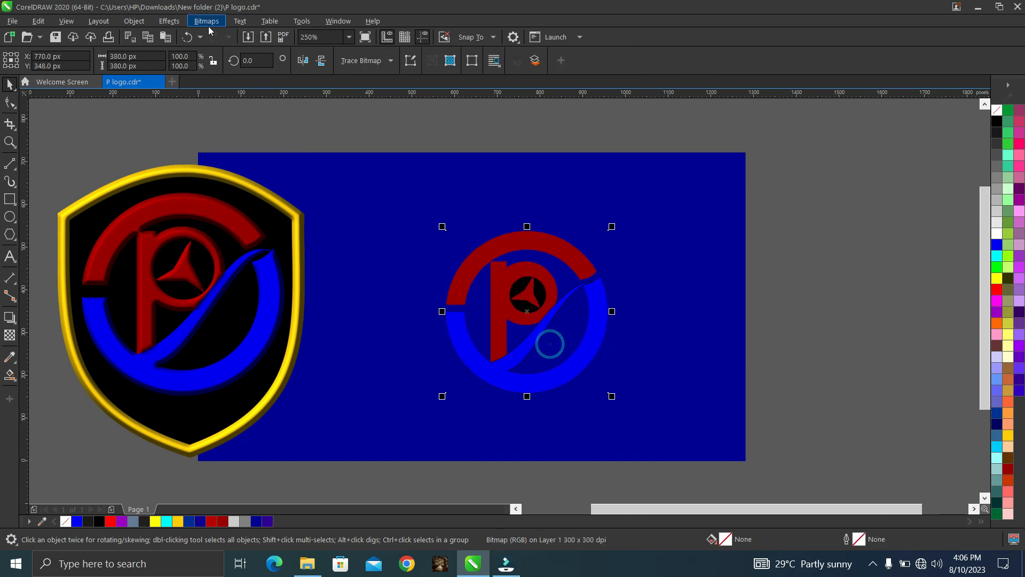
Start the Plastic texture effect on the logo bitmap and set its depth to 43.
left_click(173, 25)
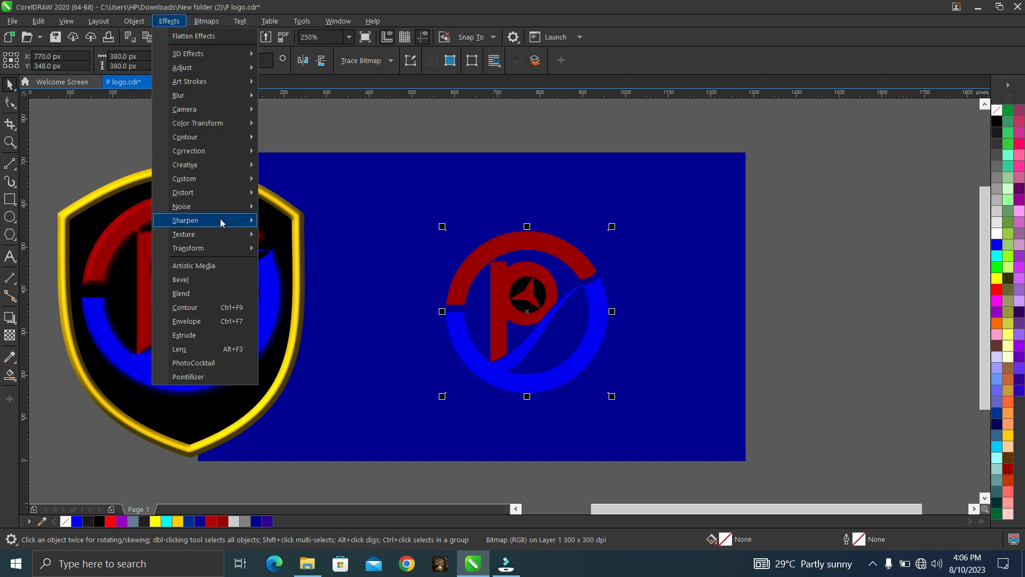
left_click(202, 234)
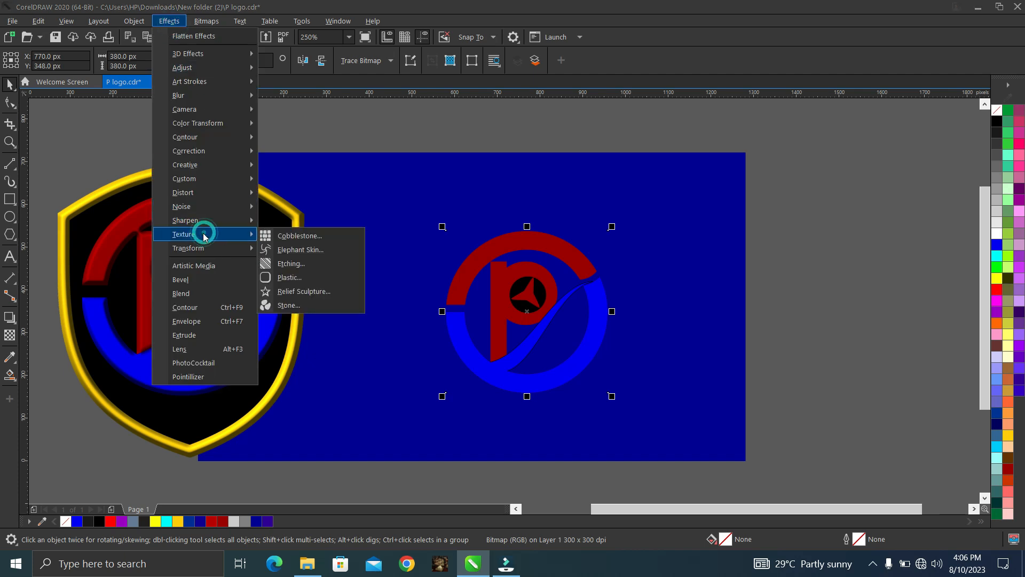
left_click(284, 277)
left_click_drag(500, 201, 776, 175)
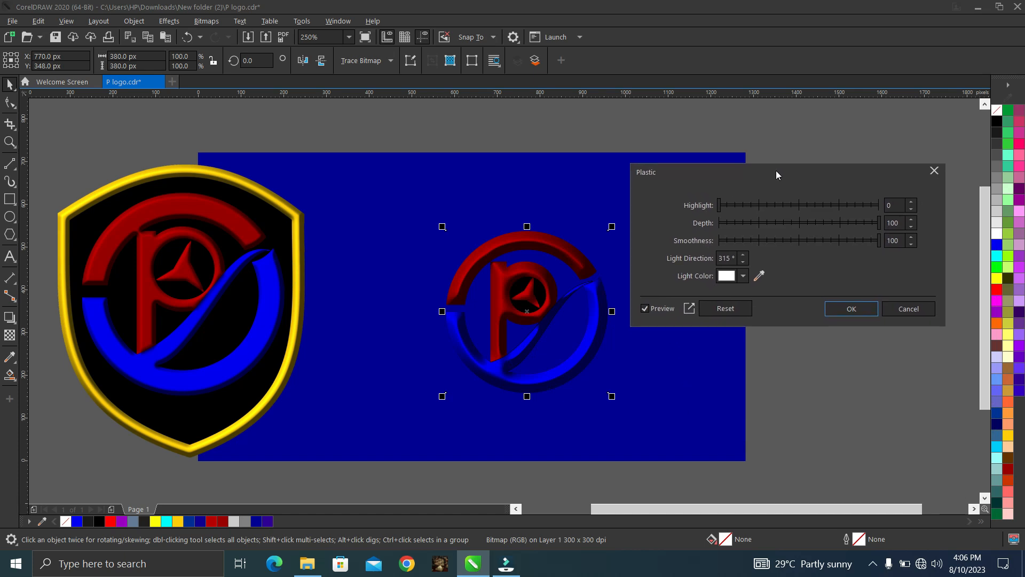
left_click(840, 222)
left_click_drag(841, 222, 813, 222)
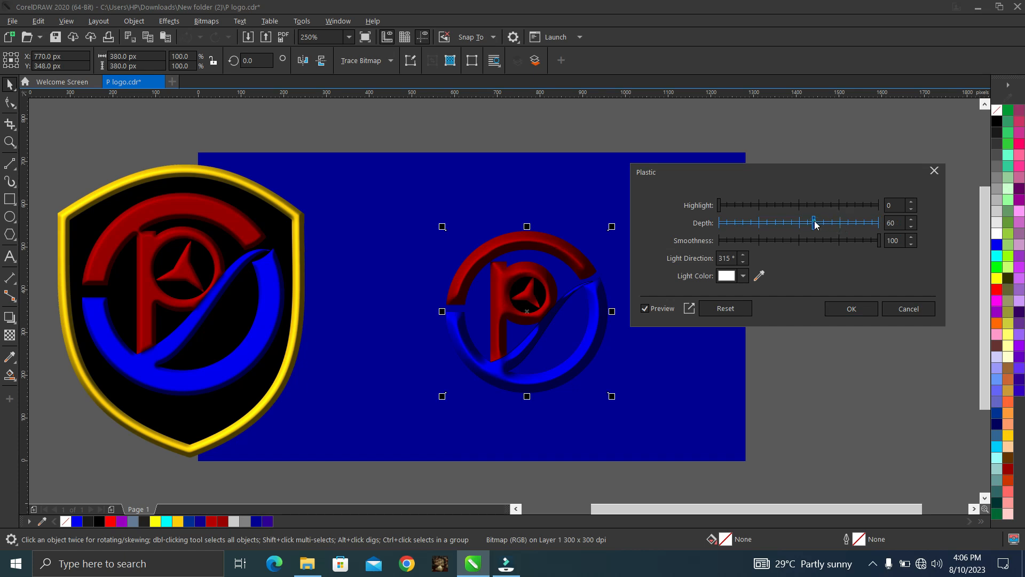
left_click(787, 222)
Lower the Plastic effect's smoothness to below half of its range and apply the effect to the logo bitmap.
left_click(812, 241)
left_click_drag(813, 242, 785, 242)
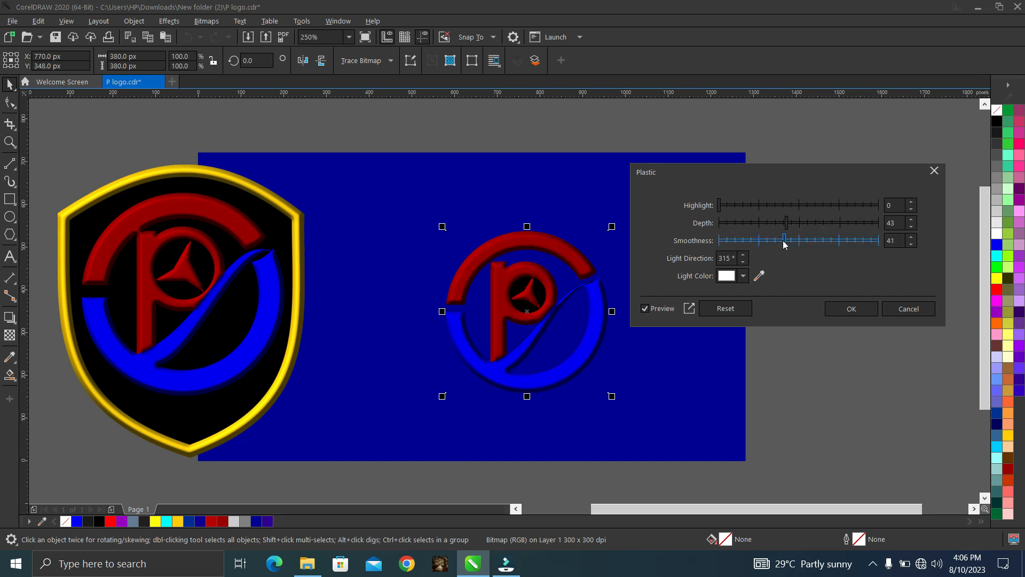
left_click(771, 247)
left_click(778, 244)
left_click(788, 241)
left_click(778, 242)
left_click(889, 205)
left_click(850, 308)
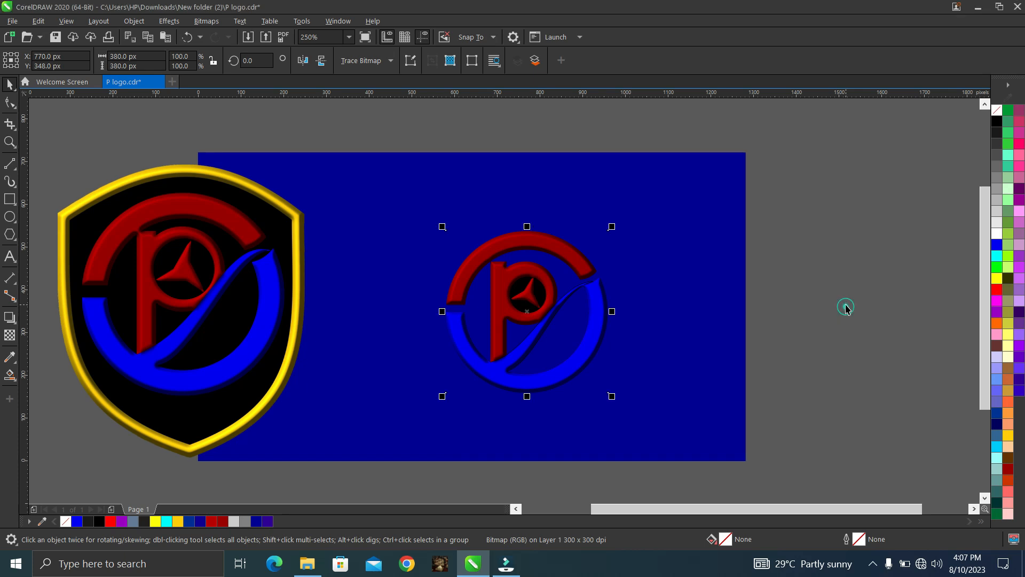
Draw a black-filled rectangle about 469 by 449 px around the new logo and place it behind the logo.
left_click(6, 201)
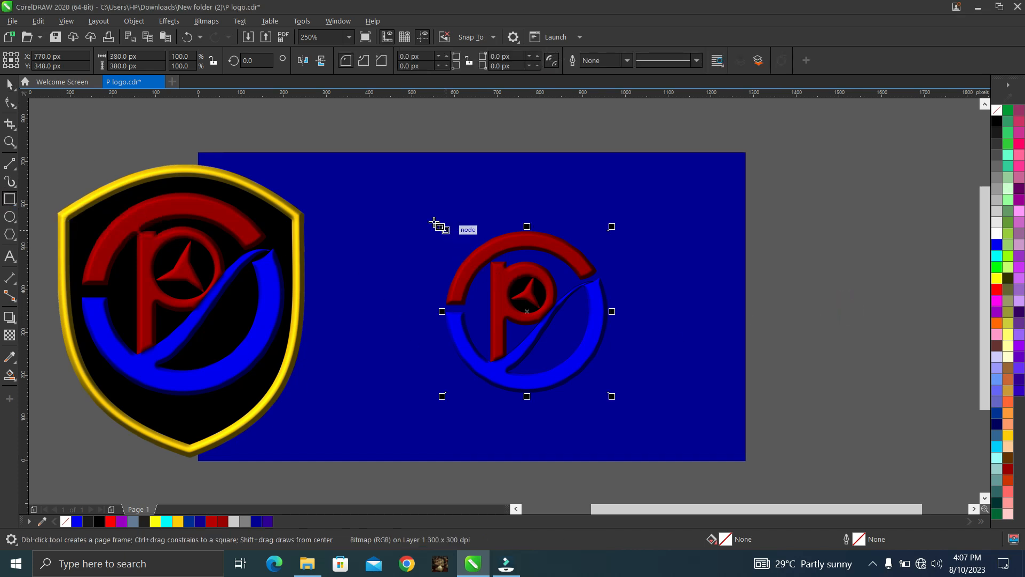
left_click_drag(423, 216, 624, 408)
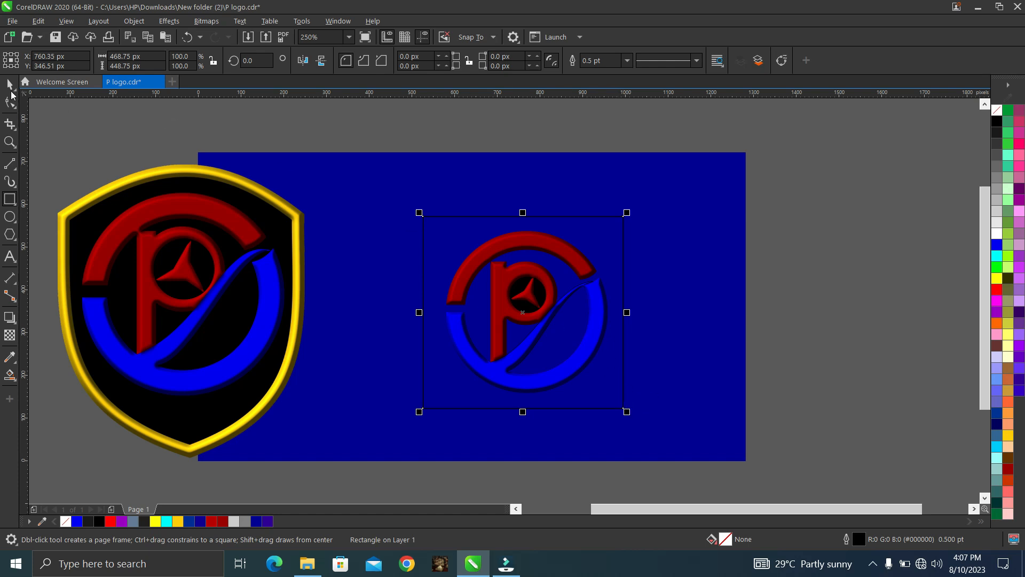
left_click(996, 122)
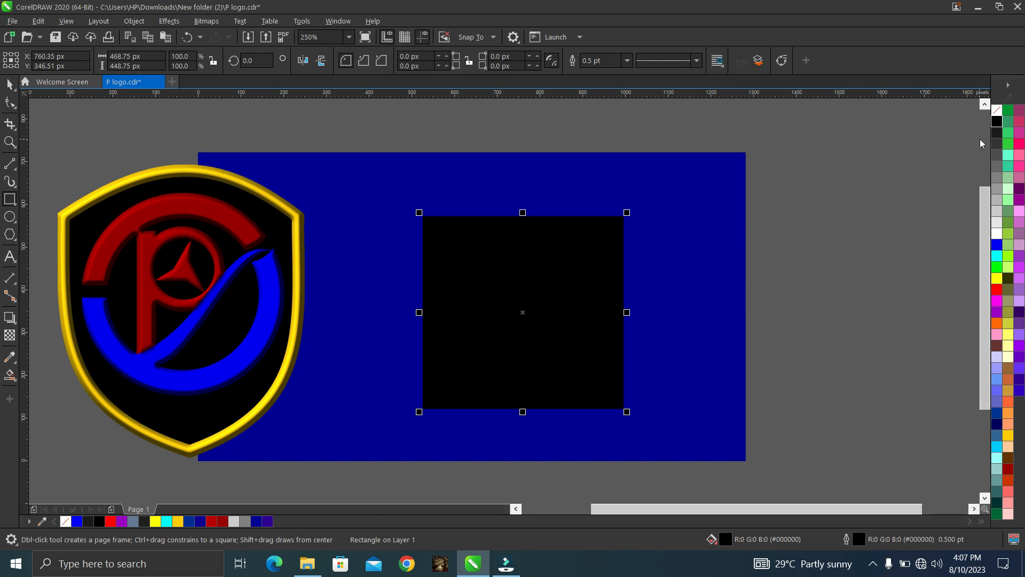
key("ctrl+Page_Down")
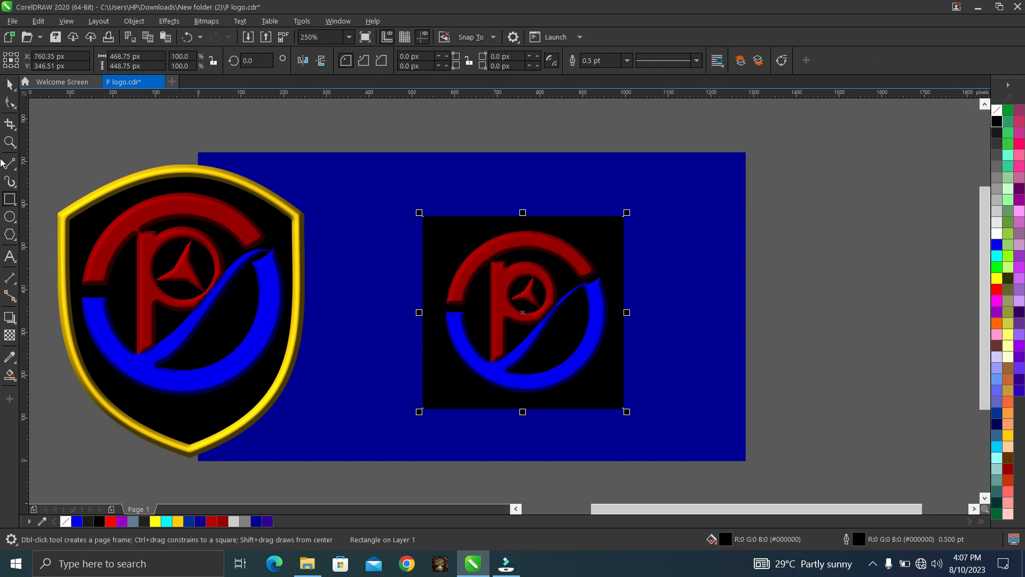
Convert the black rectangle to curves and add a node midway along each of its two vertical sides.
left_click(9, 104)
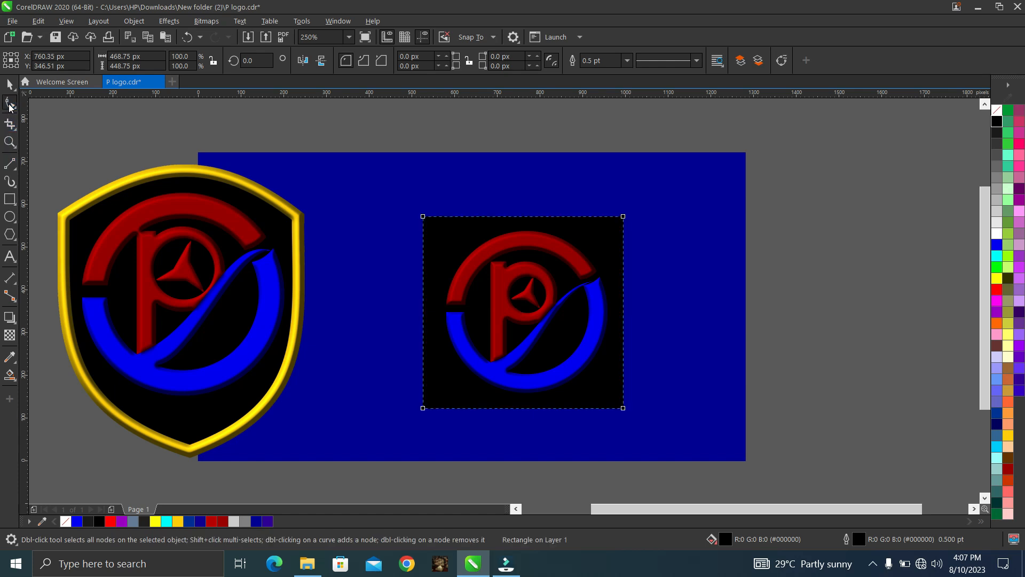
right_click(424, 409)
left_click(471, 66)
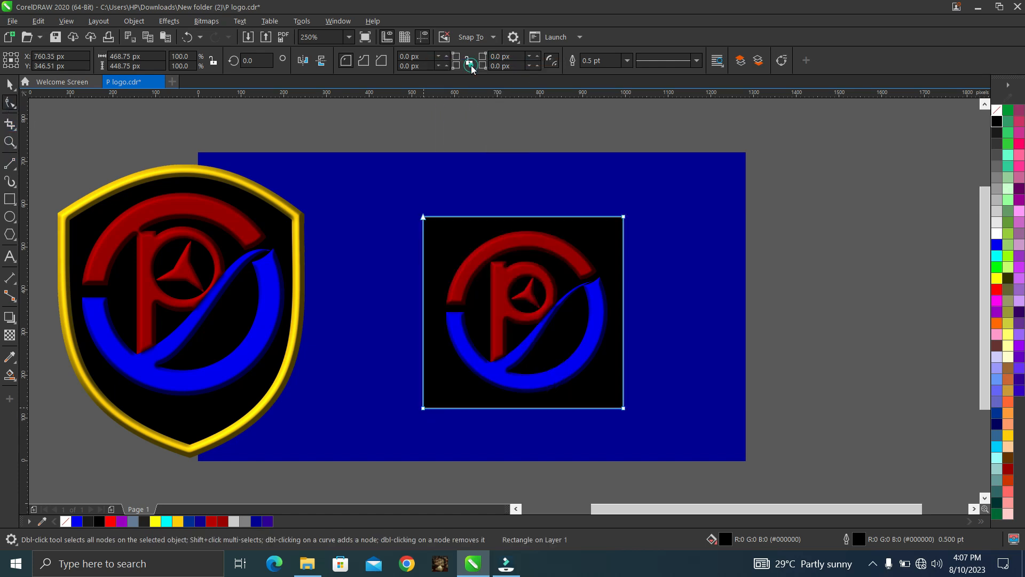
left_click(423, 315)
double_click(424, 316)
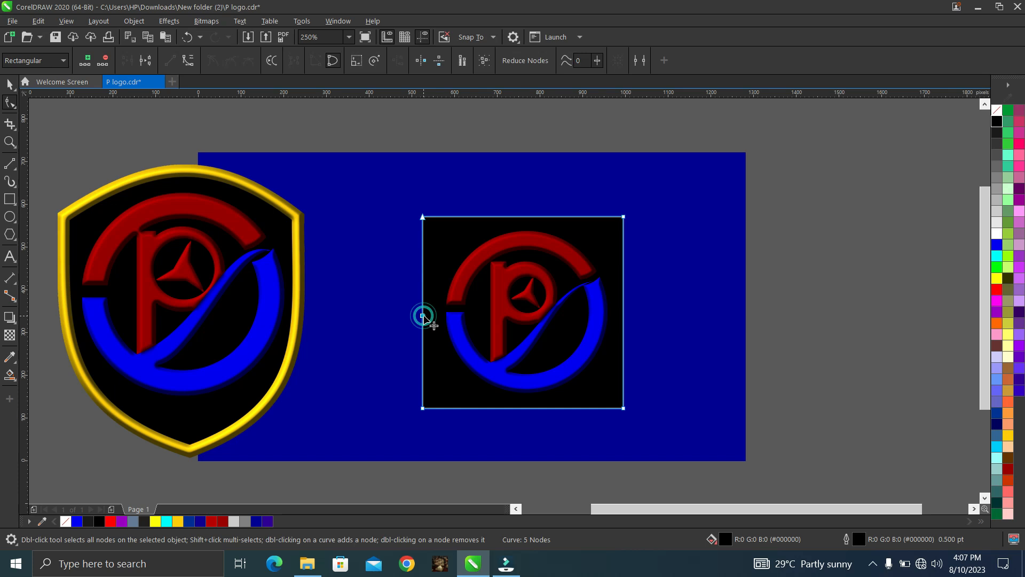
left_click(623, 318)
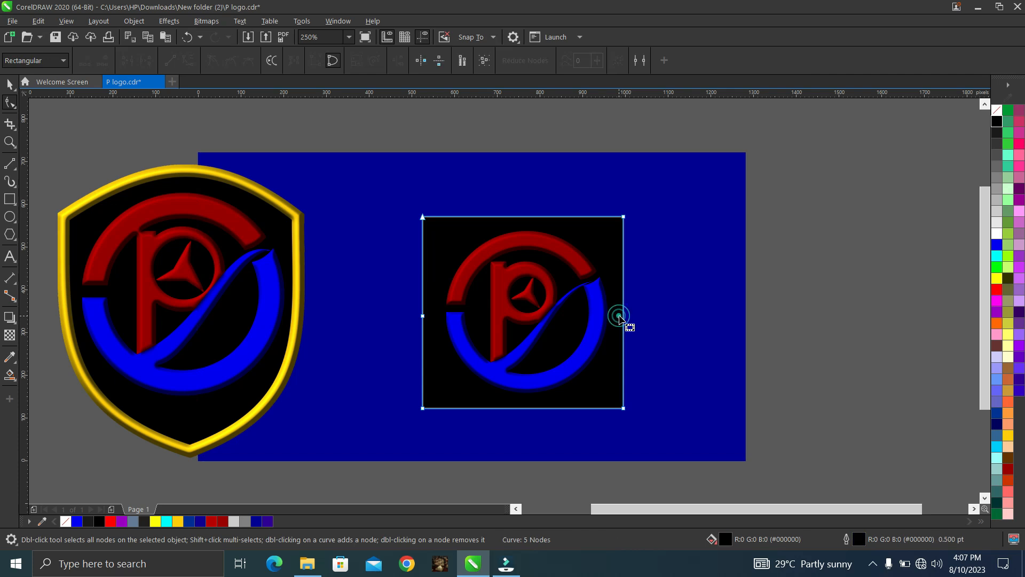
double_click(622, 315)
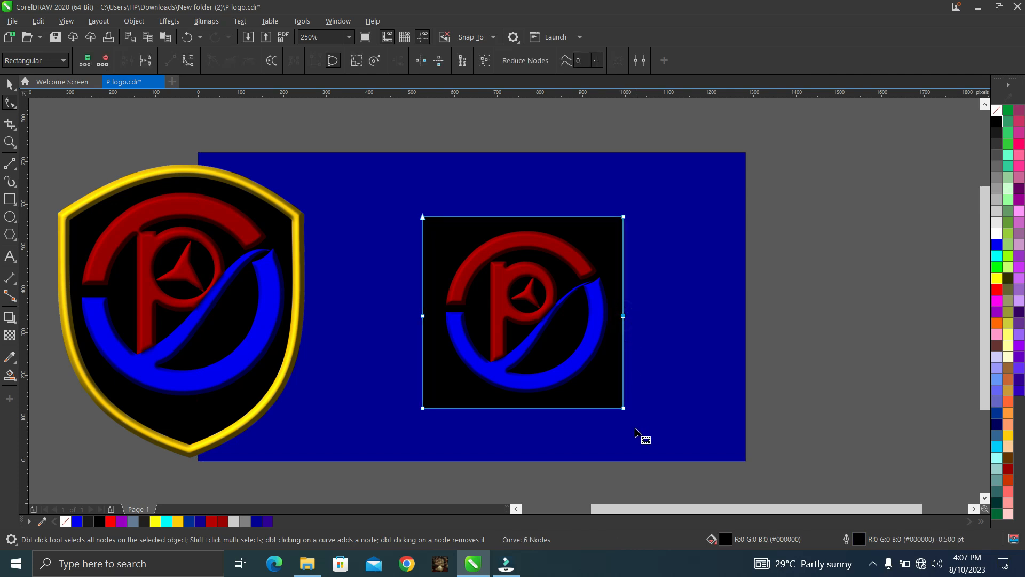
Add a node near the middle of the black shape's bottom edge and delete both bottom corner nodes to form a point.
double_click(535, 408)
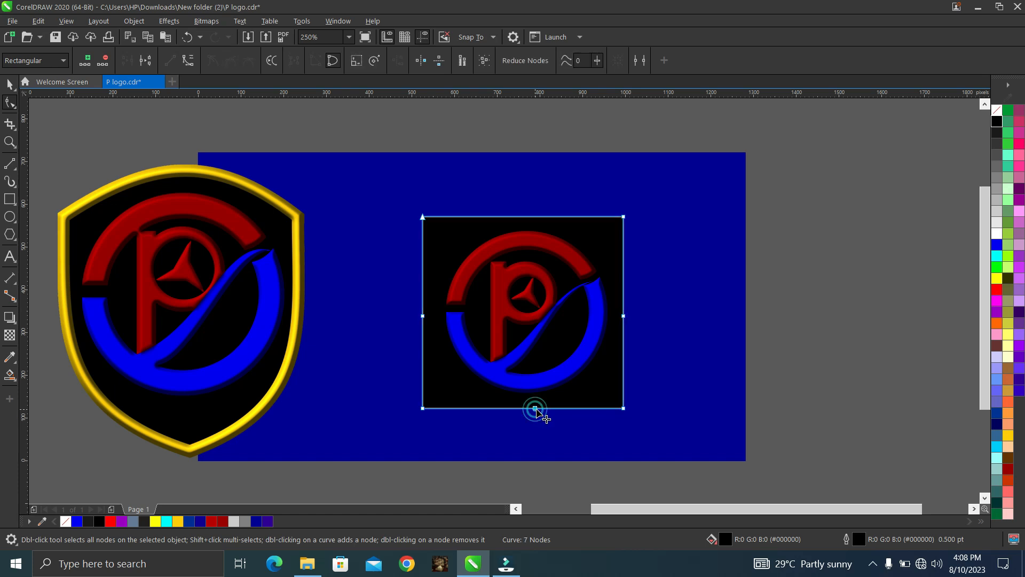
double_click(622, 408)
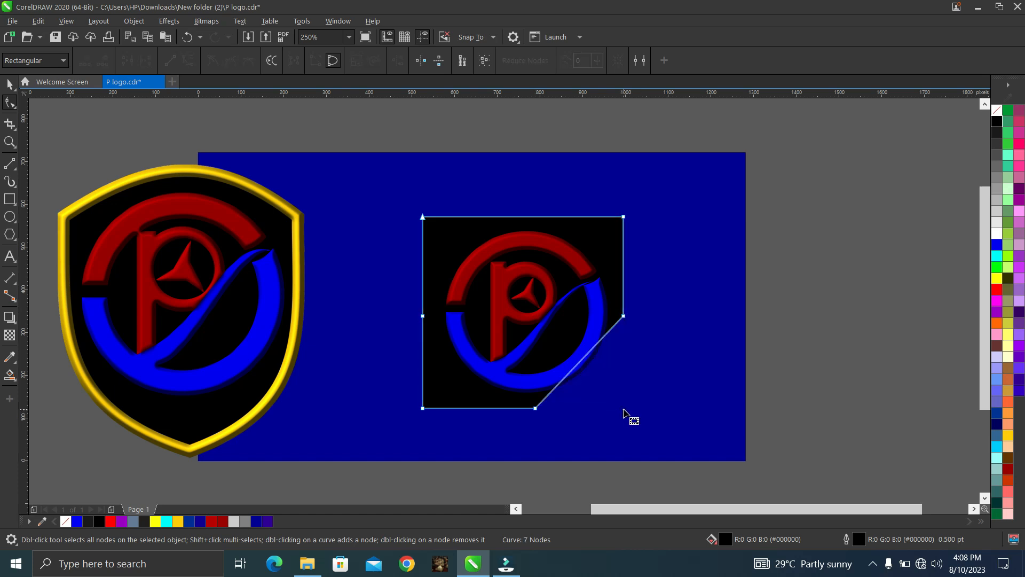
double_click(423, 410)
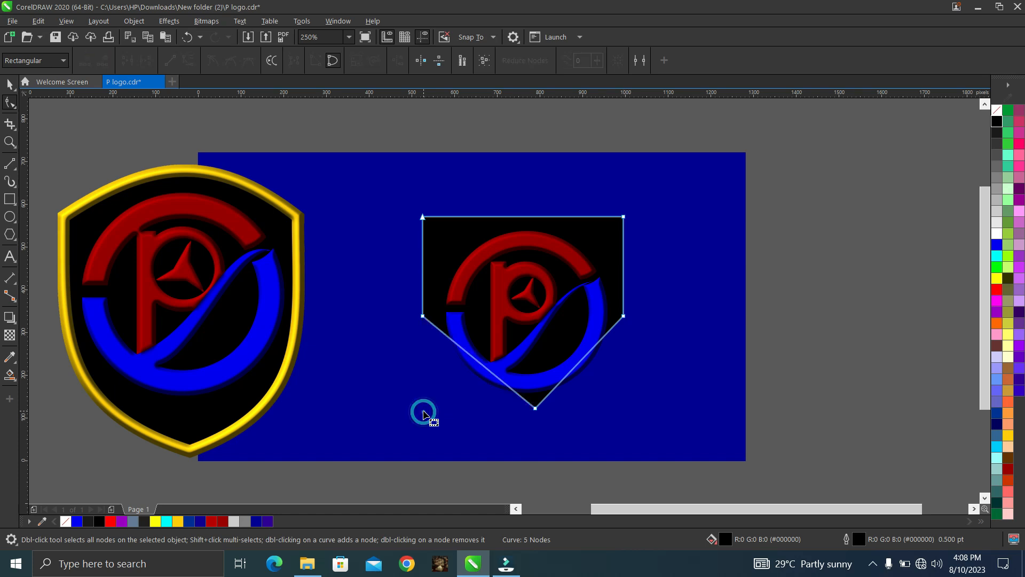
Convert both slanted lower edges of the black shape to curves and bend them outward into a rounded shield base.
right_click(481, 365)
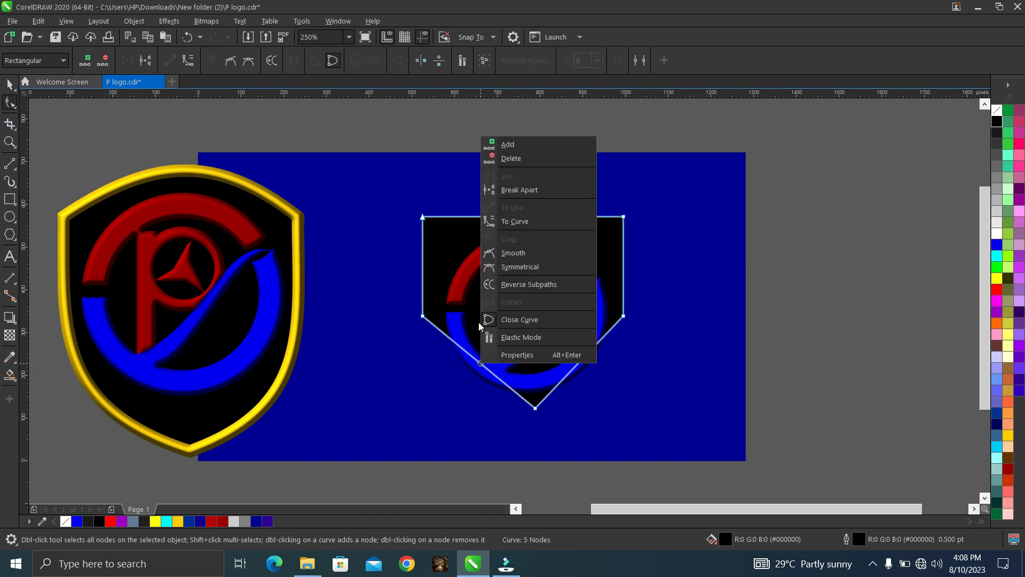
left_click(515, 222)
left_click_drag(476, 361, 467, 369)
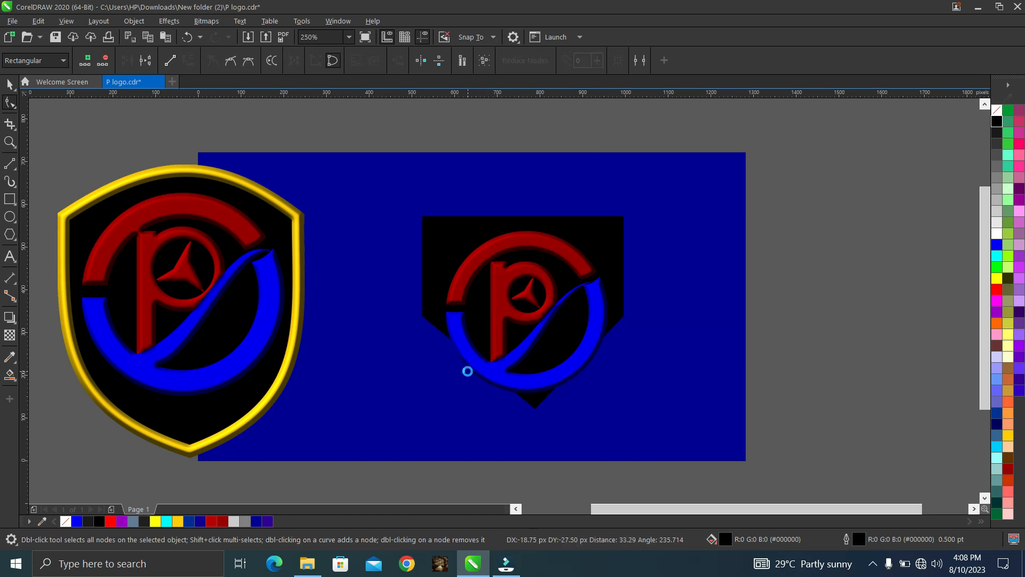
right_click(583, 359)
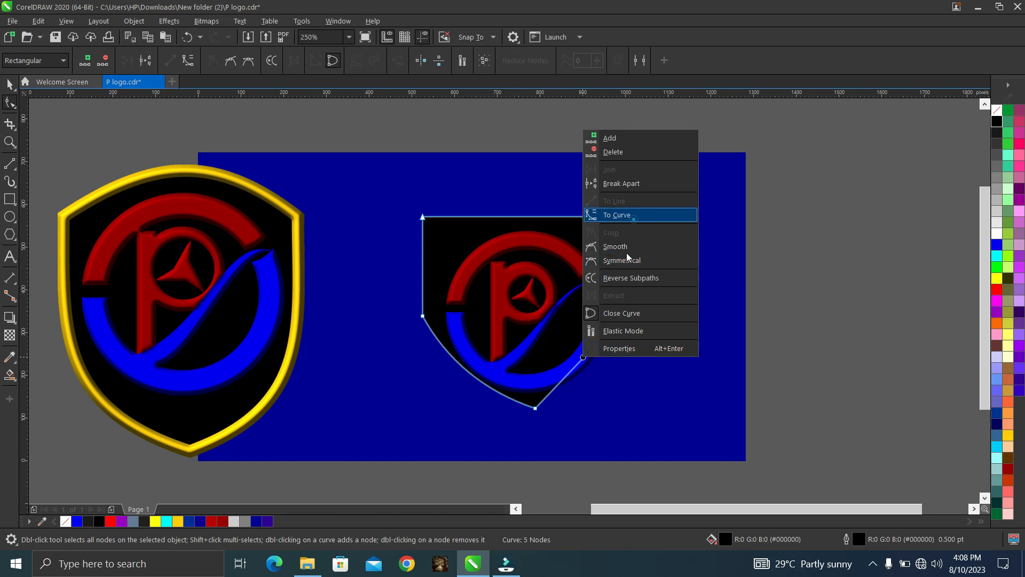
left_click(632, 215)
left_click_drag(585, 358, 593, 369)
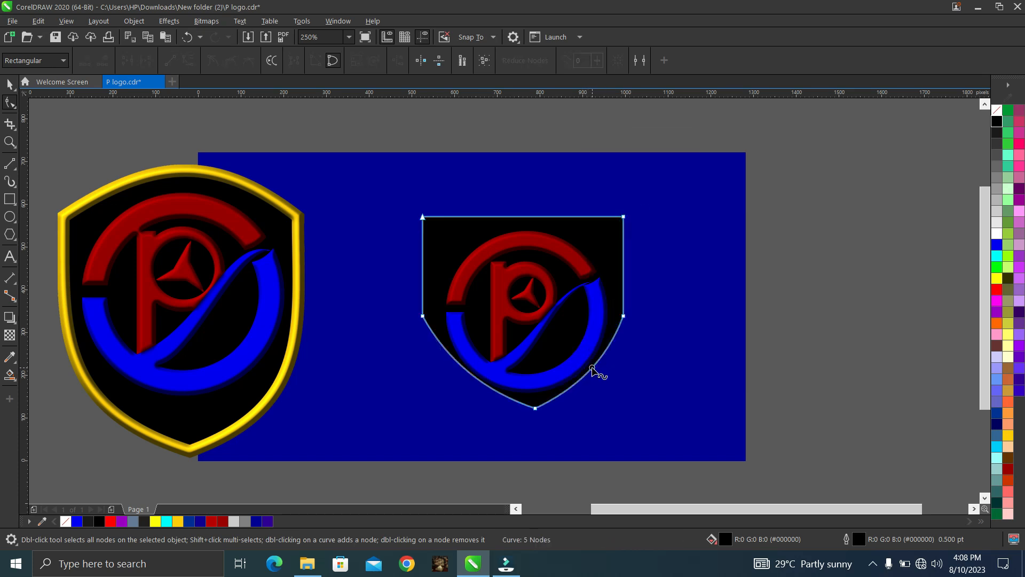
Delete the midway nodes on both vertical sides of the black shape so each side flows smoothly into the shield's base.
left_click(624, 316)
right_click(625, 318)
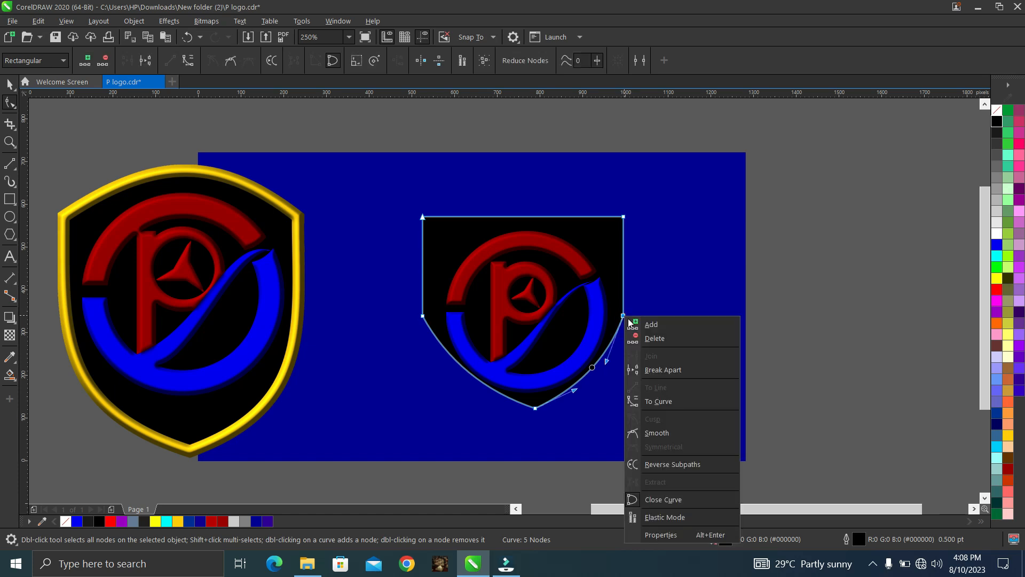
left_click(648, 342)
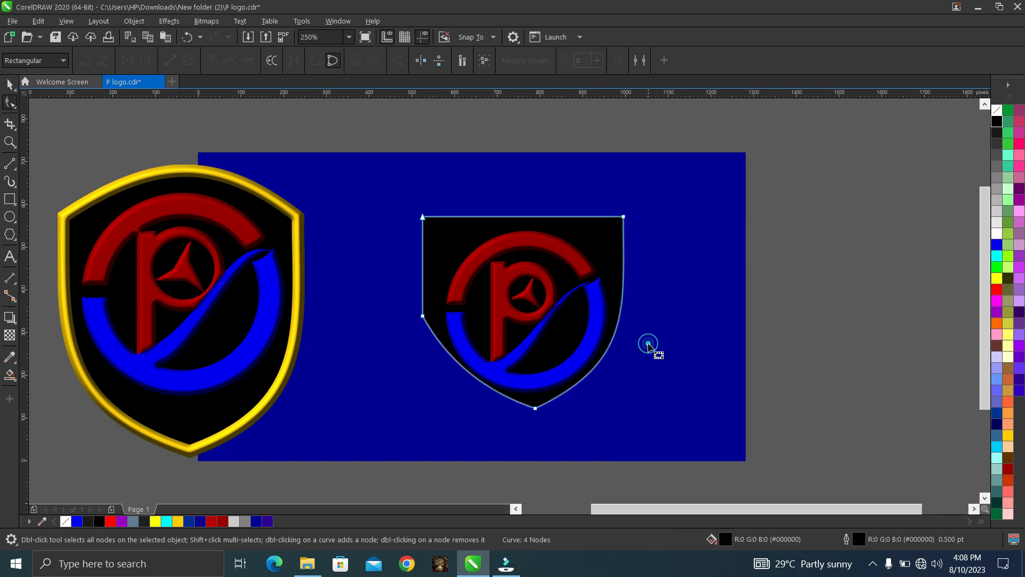
right_click(424, 318)
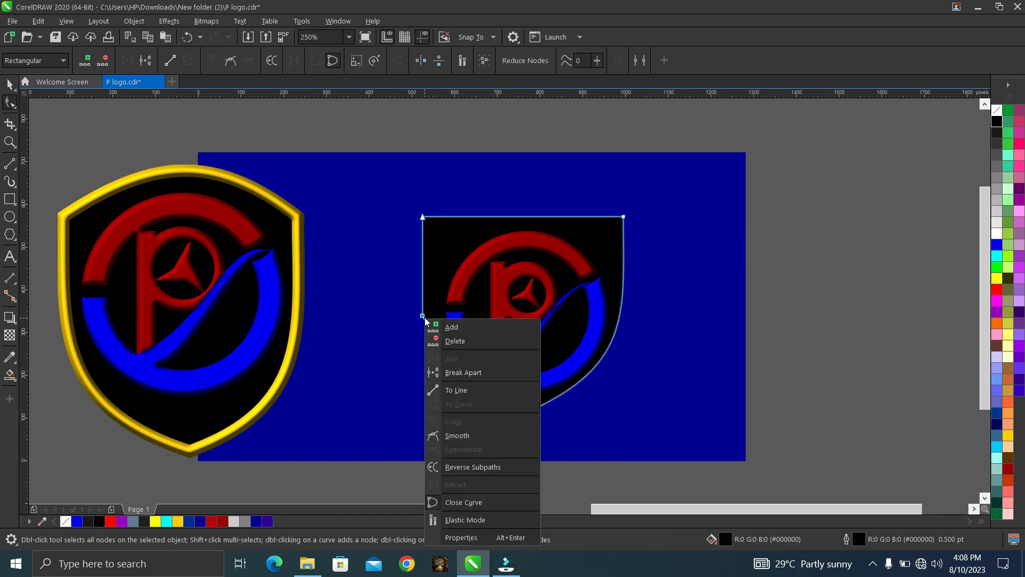
left_click(450, 342)
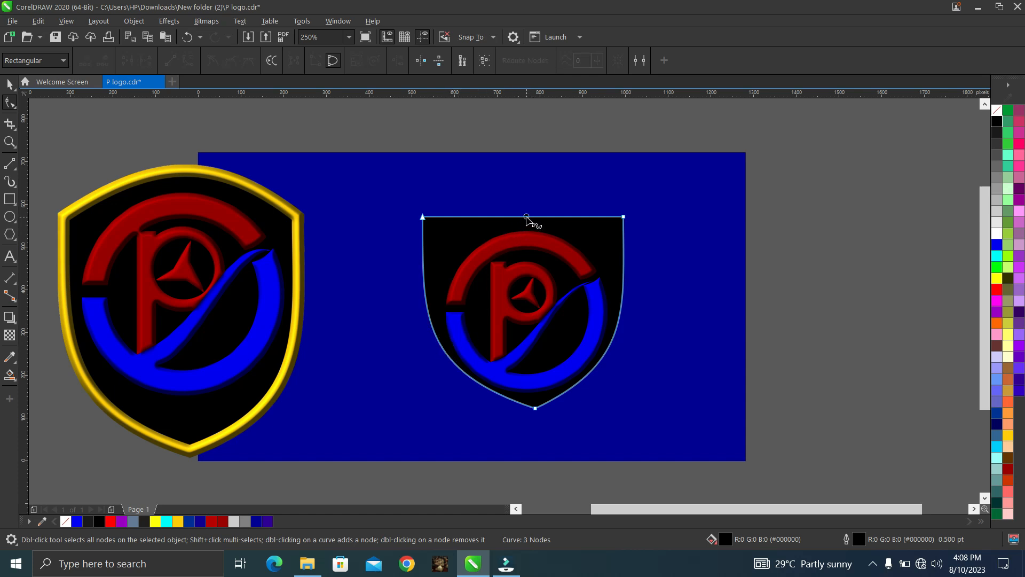
Convert the black shield's straight top edge to a curve and arch it upward with its handles, making the shield about 471 by 517 px.
right_click(526, 217)
left_click(559, 299)
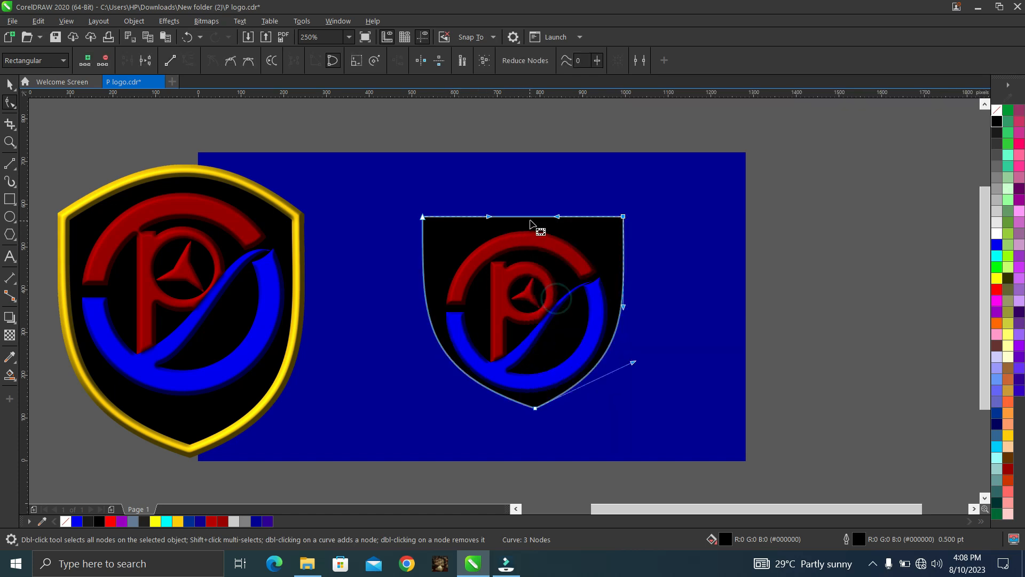
left_click(533, 211)
left_click_drag(534, 221, 535, 197)
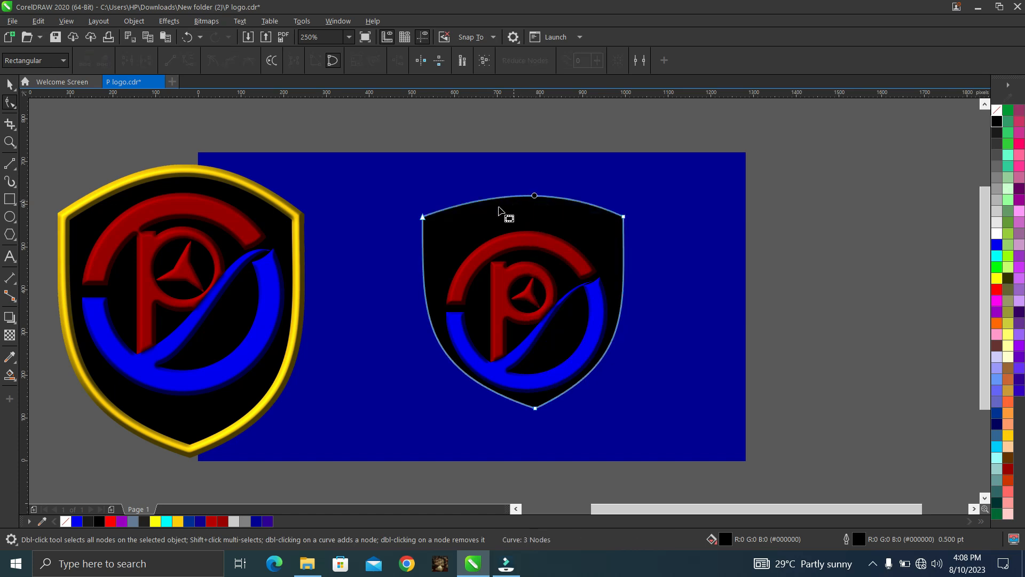
left_click(423, 218)
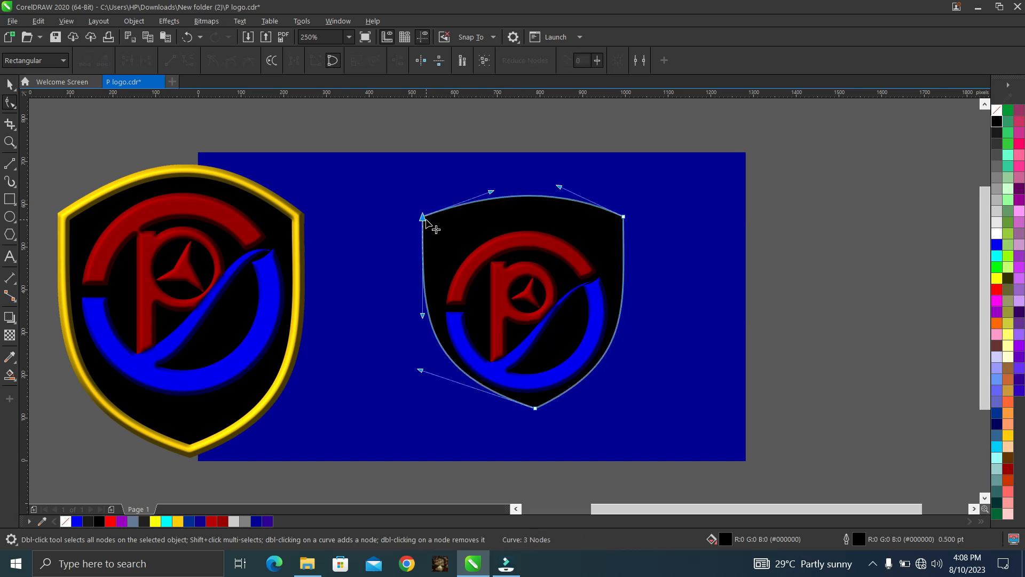
left_click_drag(489, 191, 492, 182)
left_click_drag(559, 187, 560, 178)
key("space")
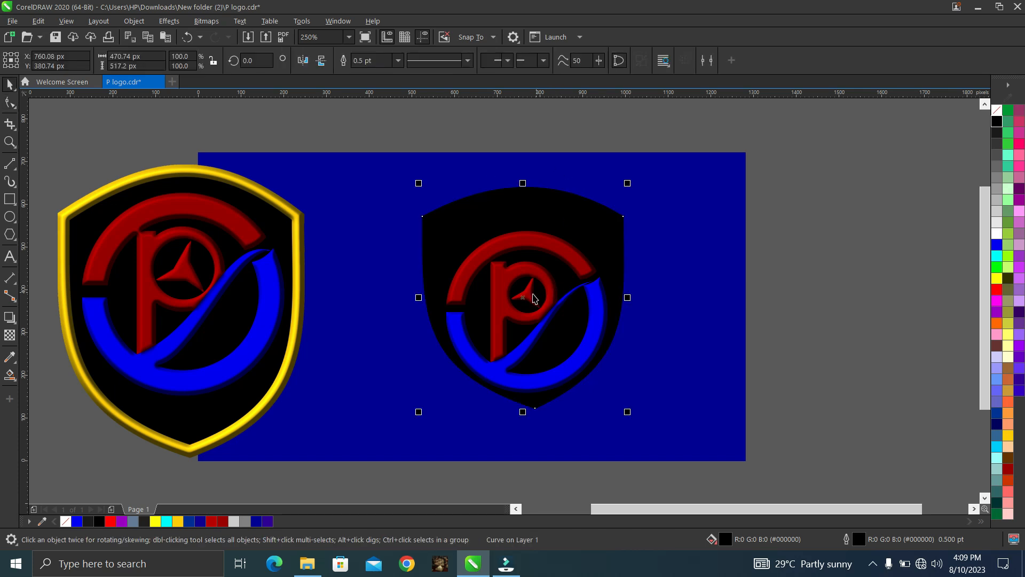
Nudge the P logo bitmap upward inside the black shield to a Y position of about 408 px.
left_click(530, 297)
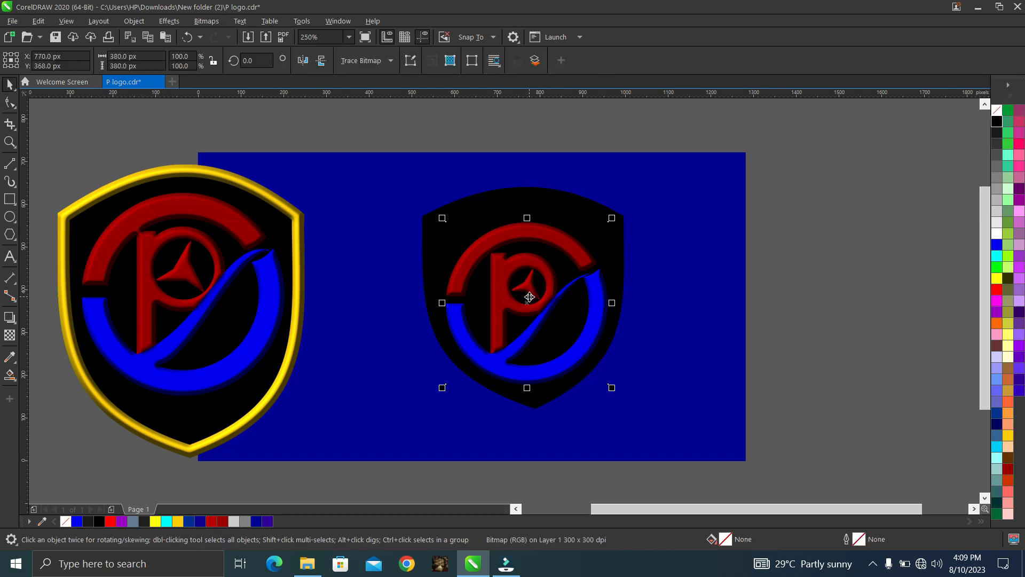
key("Up")
key("Up")
key("Up")
key("Up")
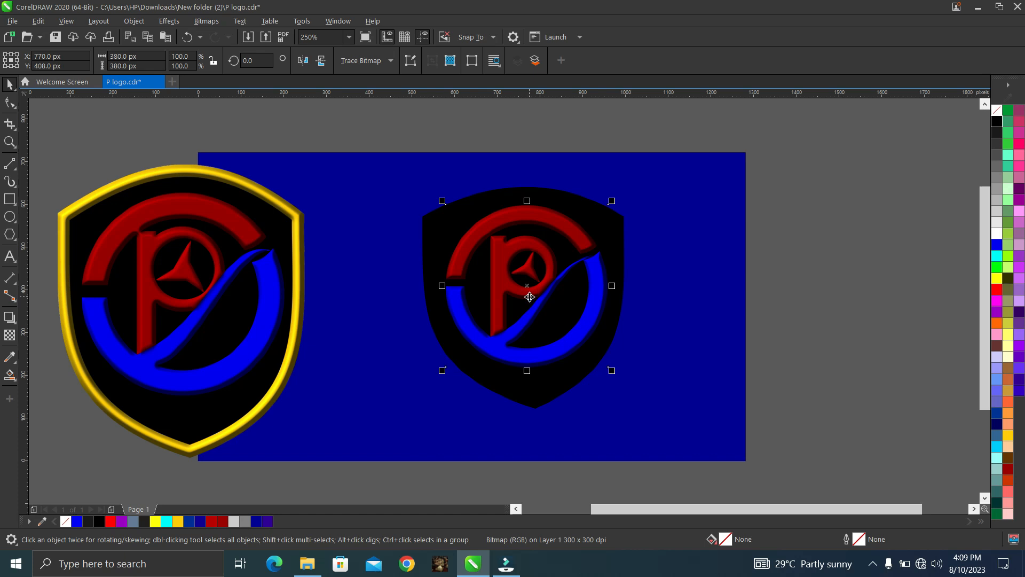
Give the black shield a gold outline (#FFCC00) 10 pt thick.
left_click(623, 316)
left_click(621, 314)
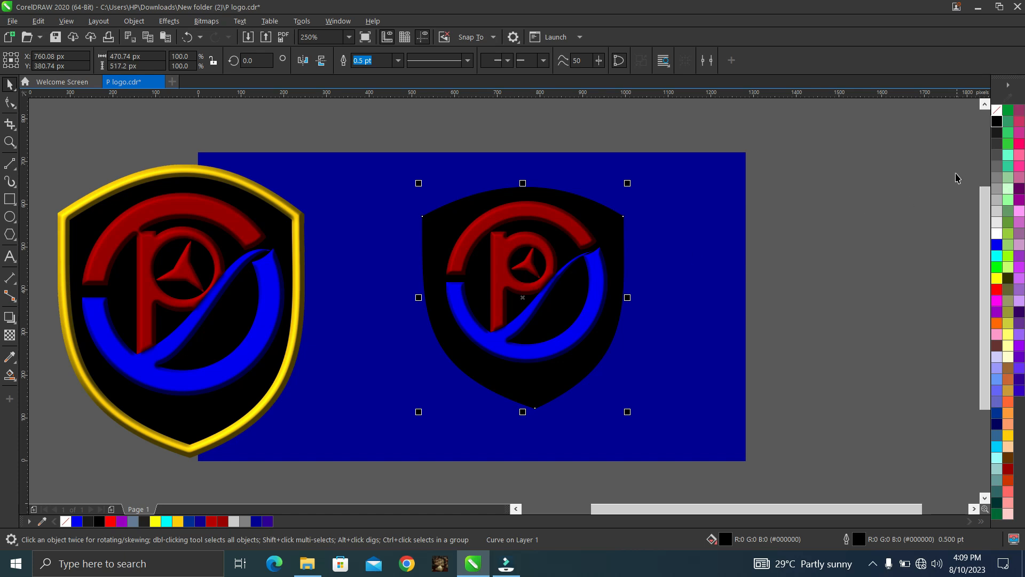
right_click(1008, 435)
left_click(397, 60)
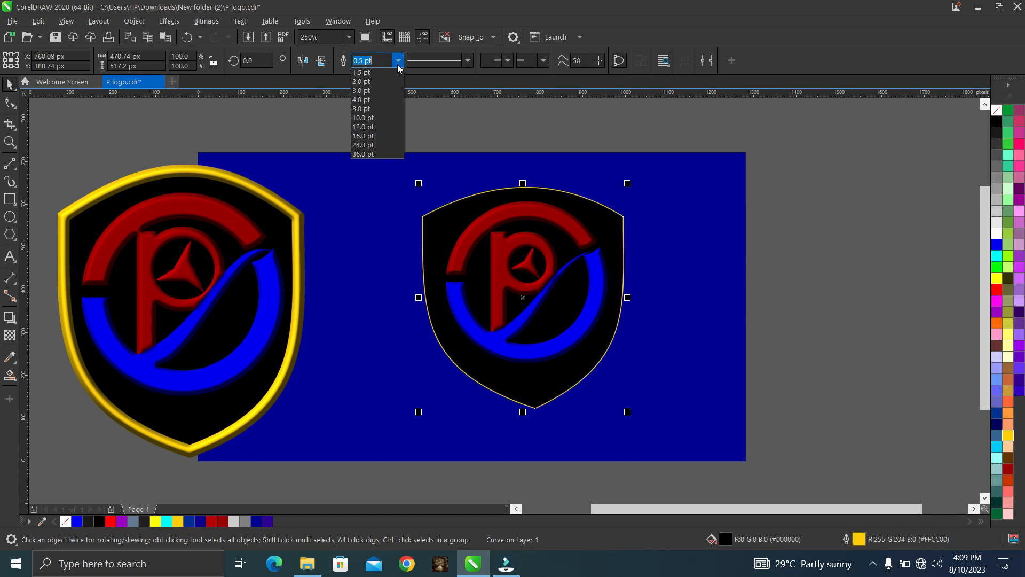
left_click(363, 164)
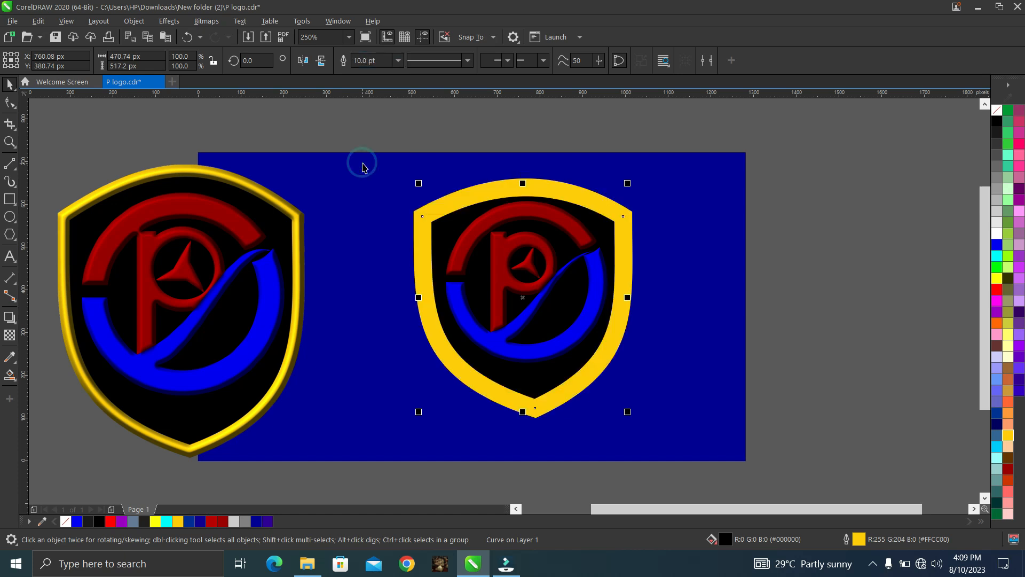
Thin the shield's gold outline to 4 pt after trying 8 pt, and shift the P logo slightly down.
left_click(399, 65)
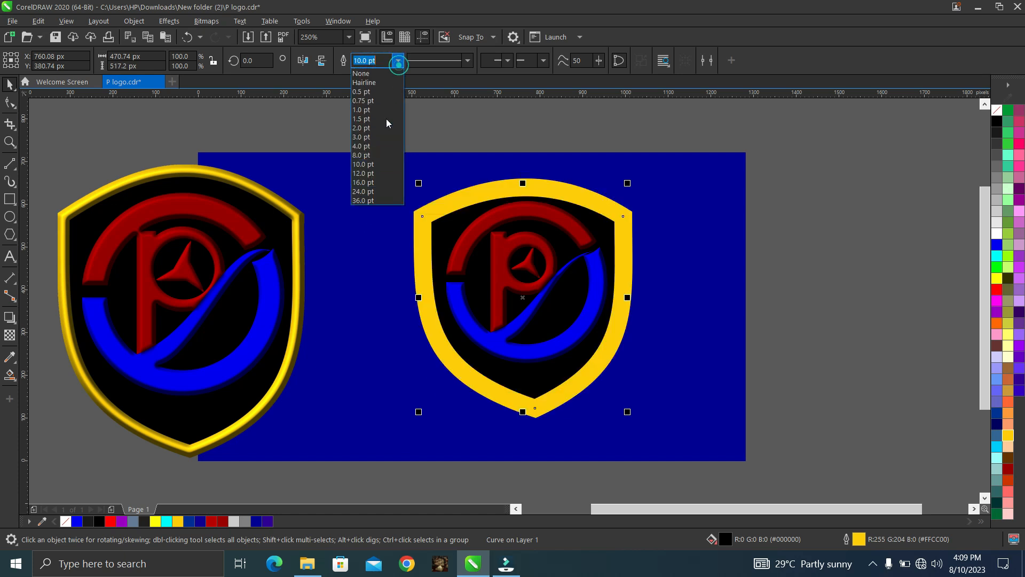
left_click(375, 156)
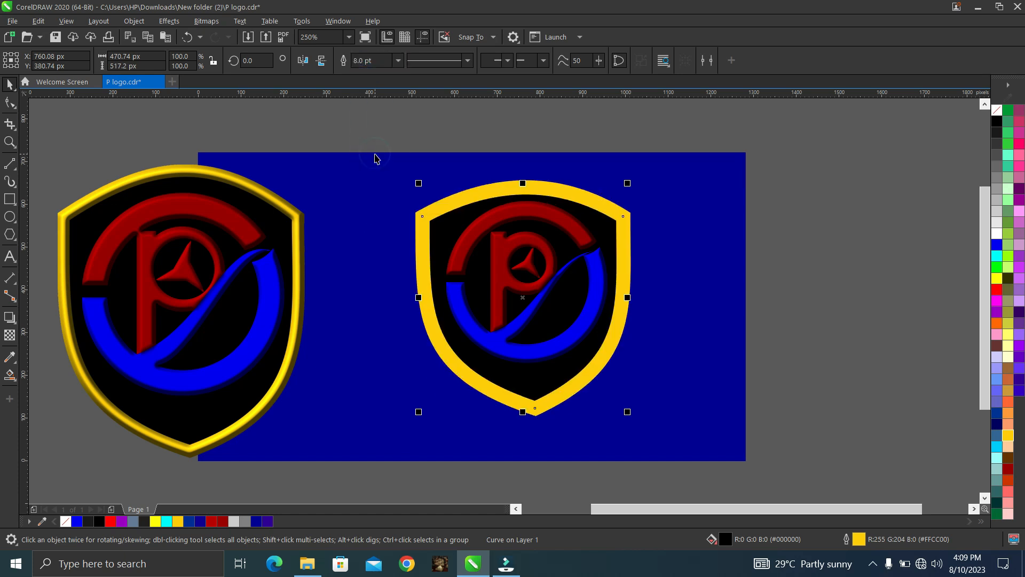
left_click(398, 61)
left_click(366, 148)
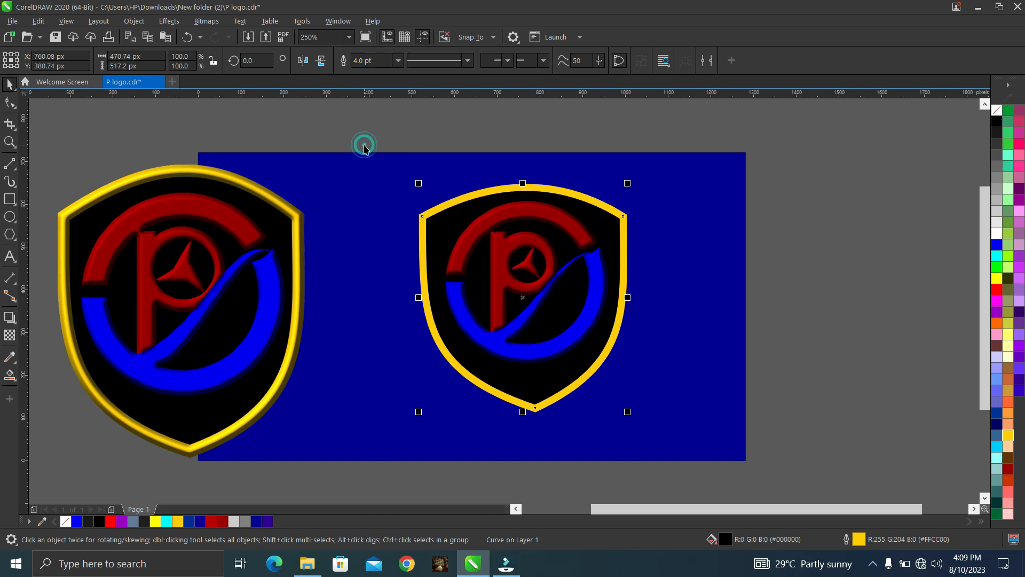
left_click(511, 348)
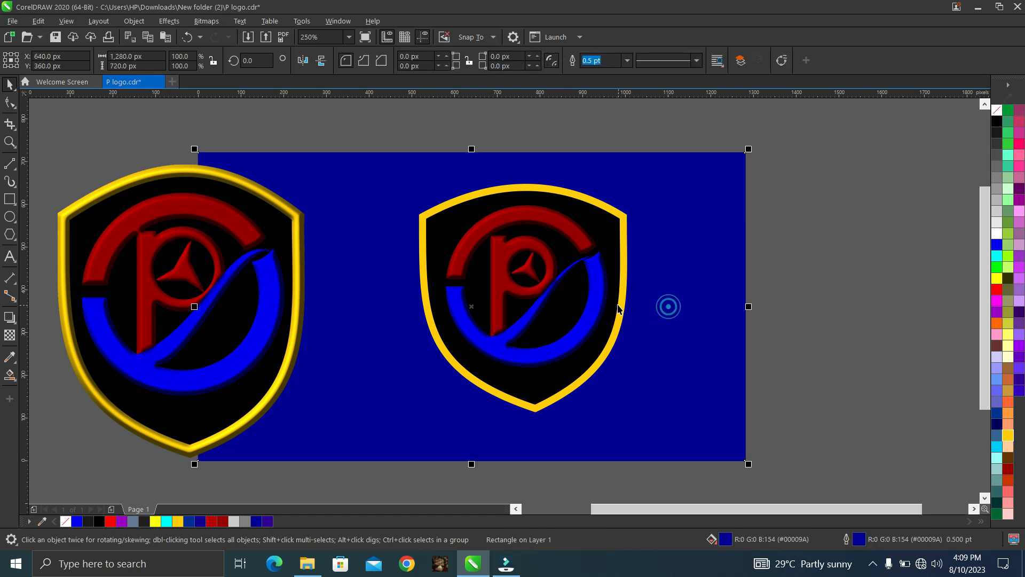
Convert the gold-outlined shield to a 300 dpi RGB (24-bit) bitmap with anti-aliasing and a transparent background.
left_click(623, 297)
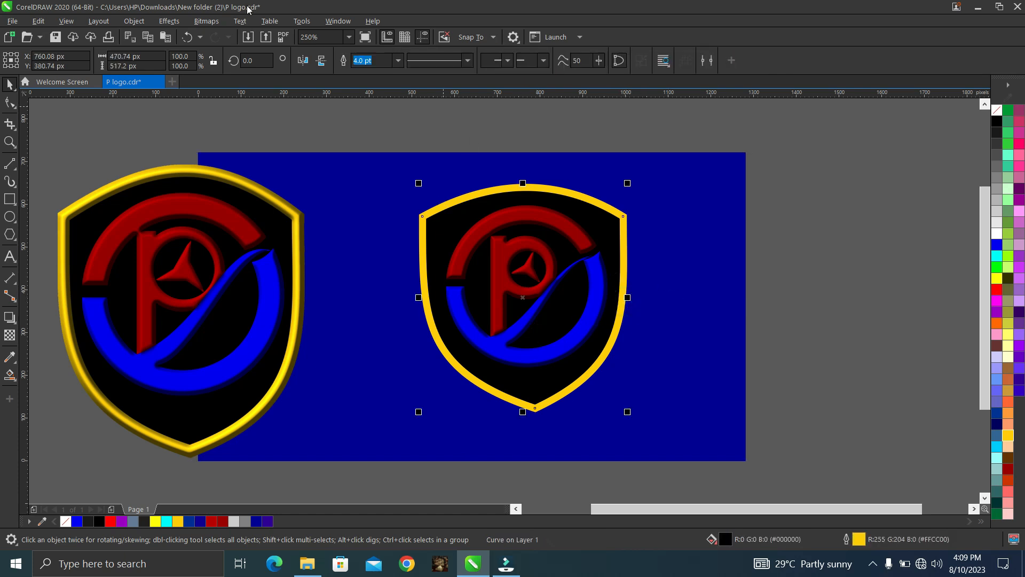
left_click(207, 21)
left_click(240, 35)
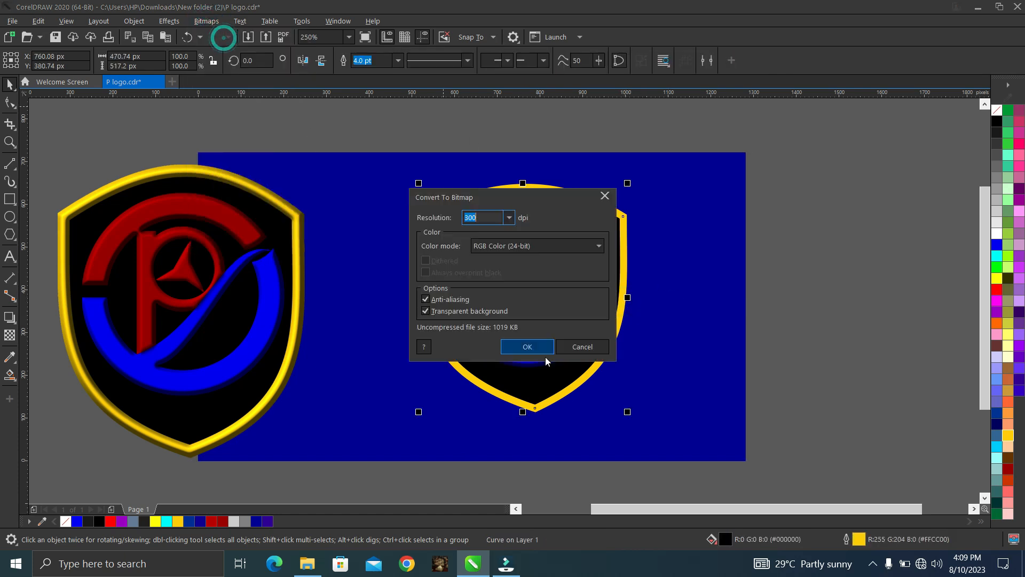
left_click(518, 345)
Apply the Plastic texture effect to the shield bitmap with highlight 0, depth 43, smoothness 37, light direction 315° and white light.
left_click(175, 23)
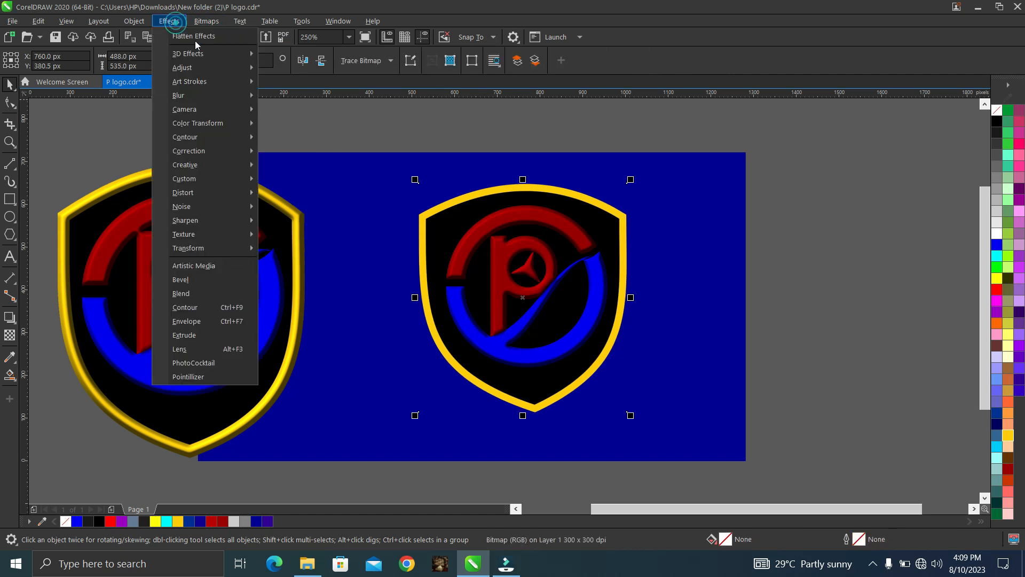
mouse_move(203, 220)
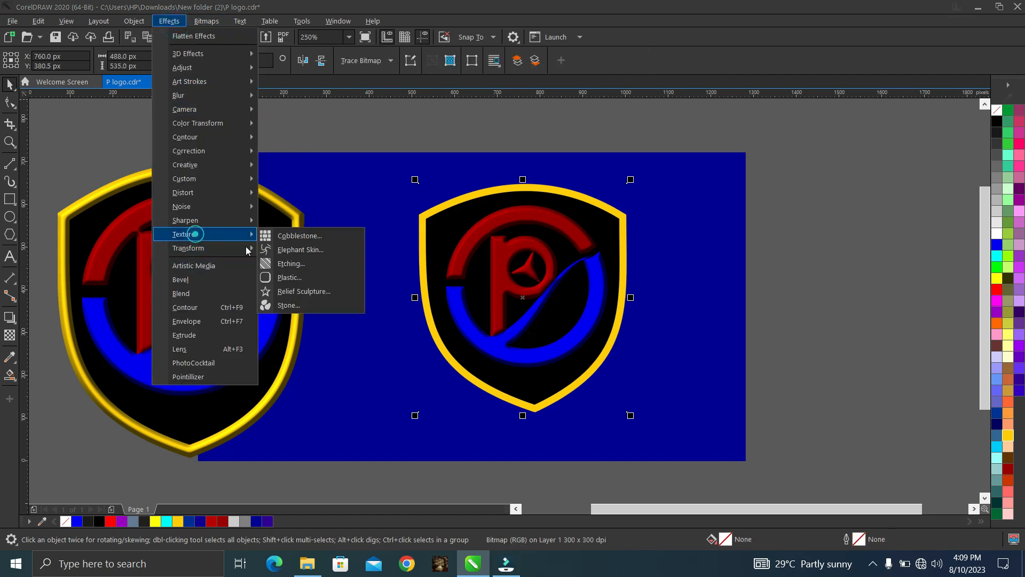
left_click(297, 272)
left_click_drag(506, 197, 815, 174)
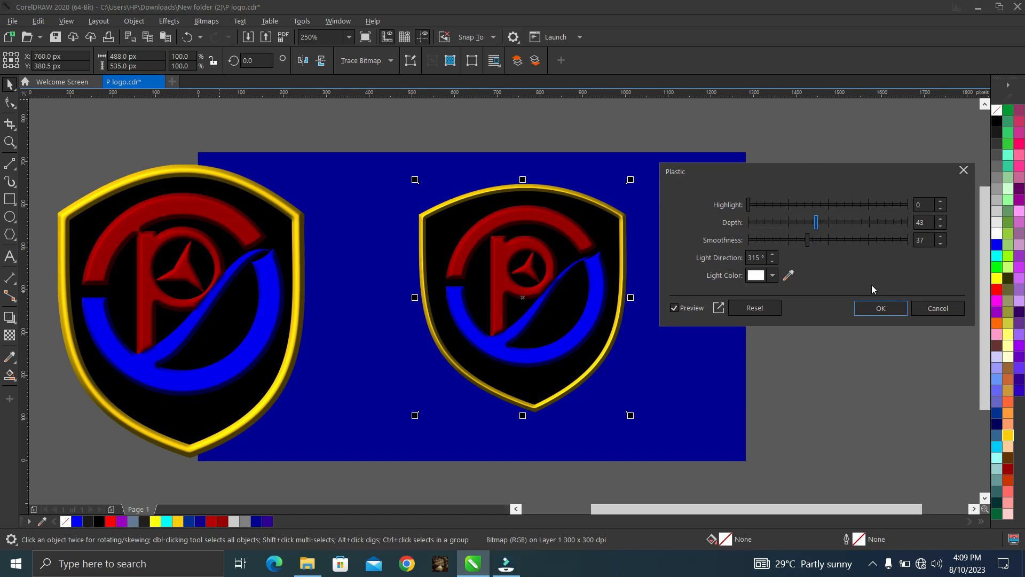
left_click(877, 309)
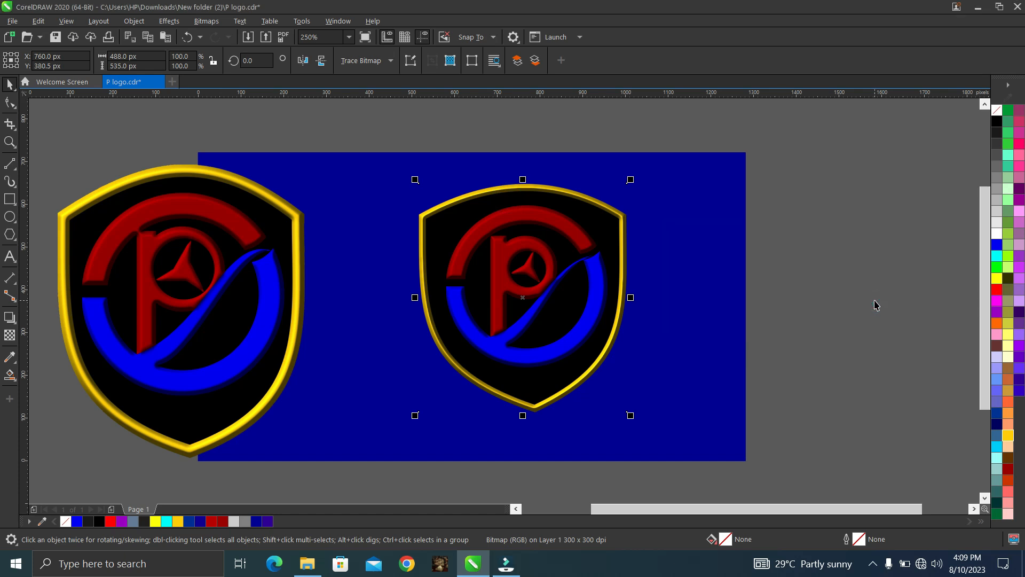